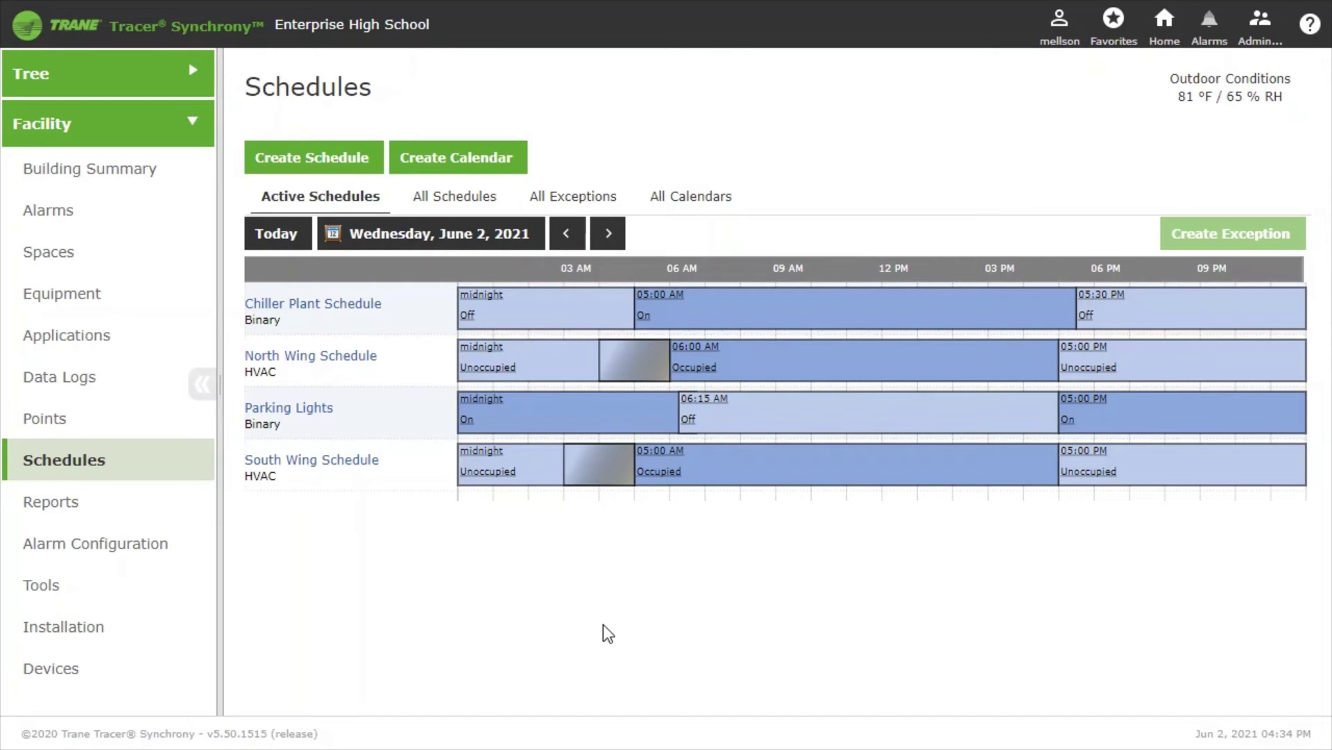
Step: Select the South Wing and North Wing schedules and start a single-date exception for them
click(410, 479)
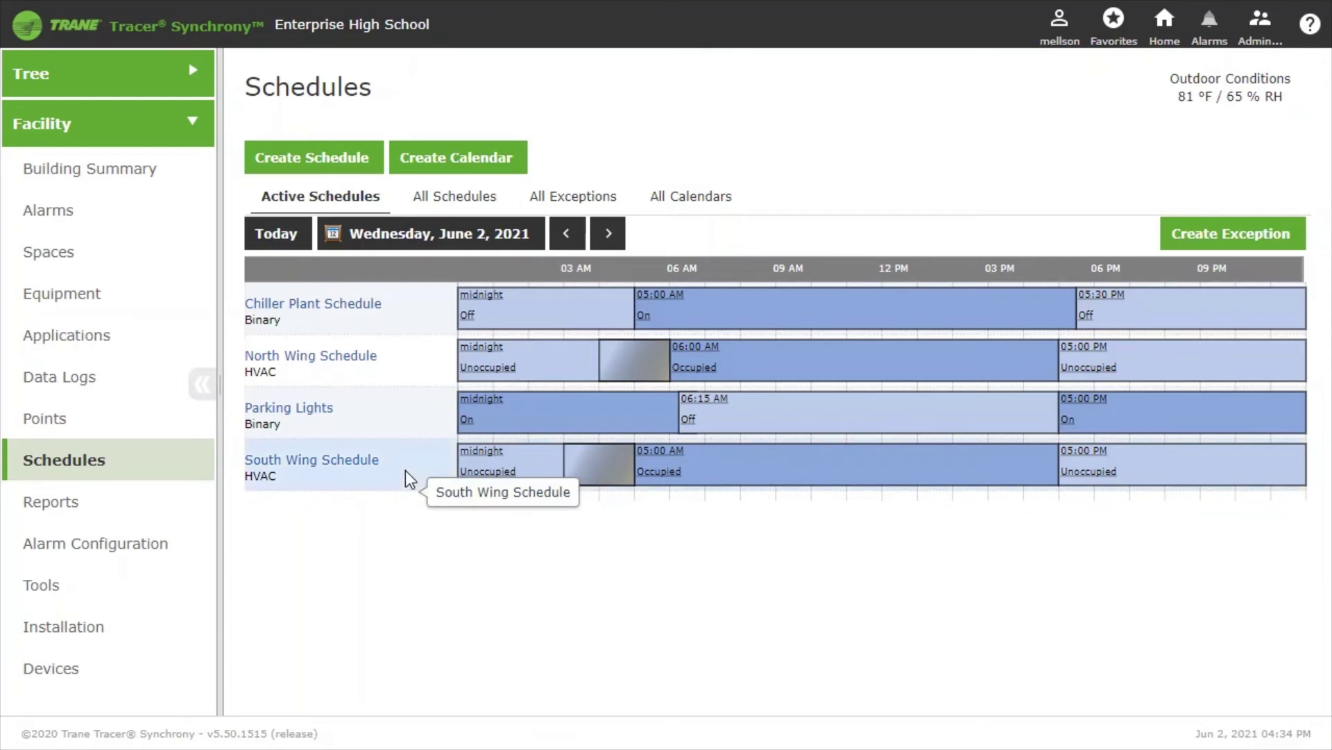
shift+click(404, 378)
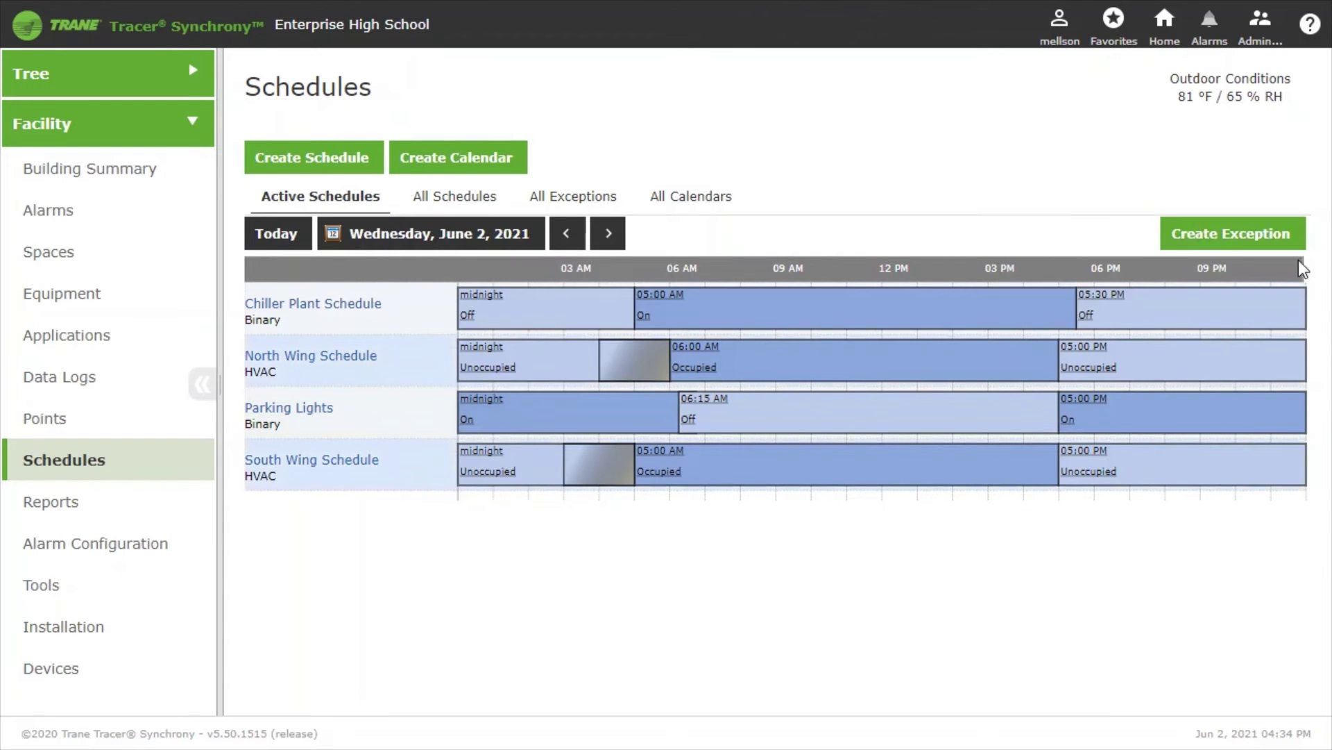
click(1263, 239)
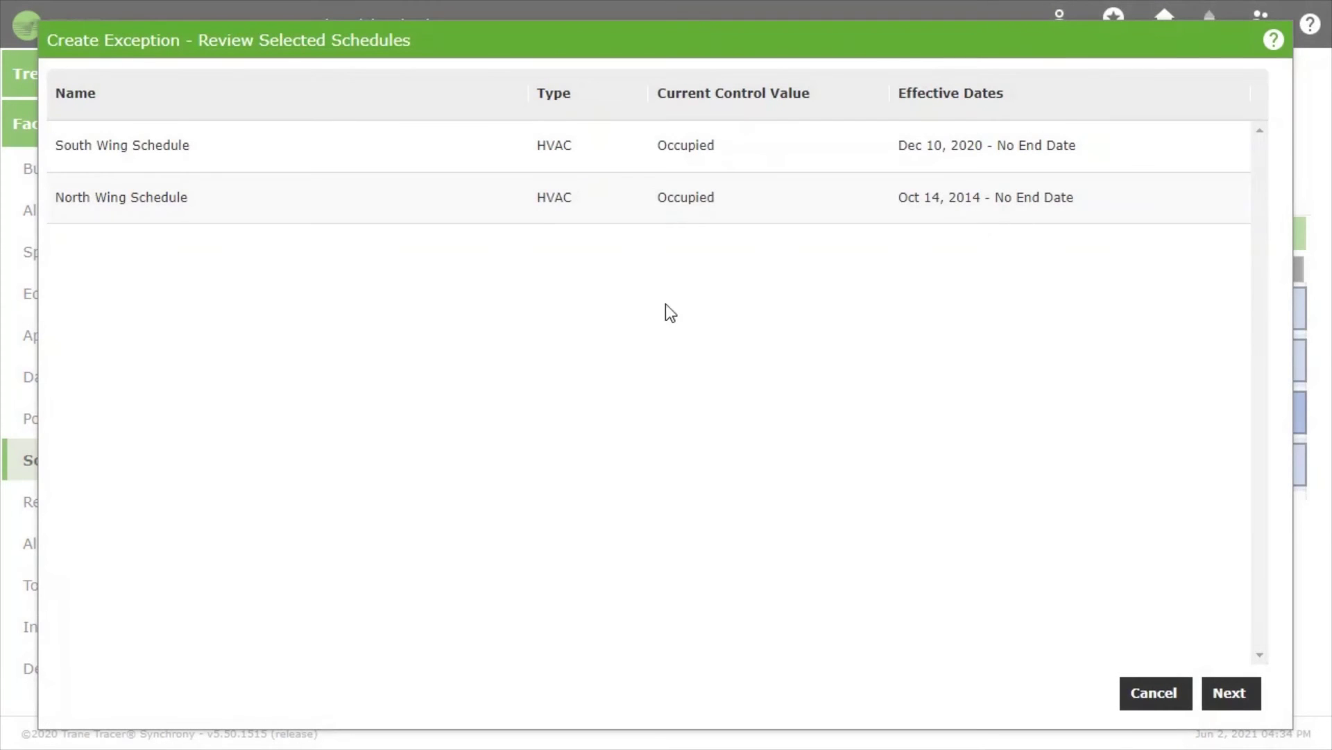
click(1225, 698)
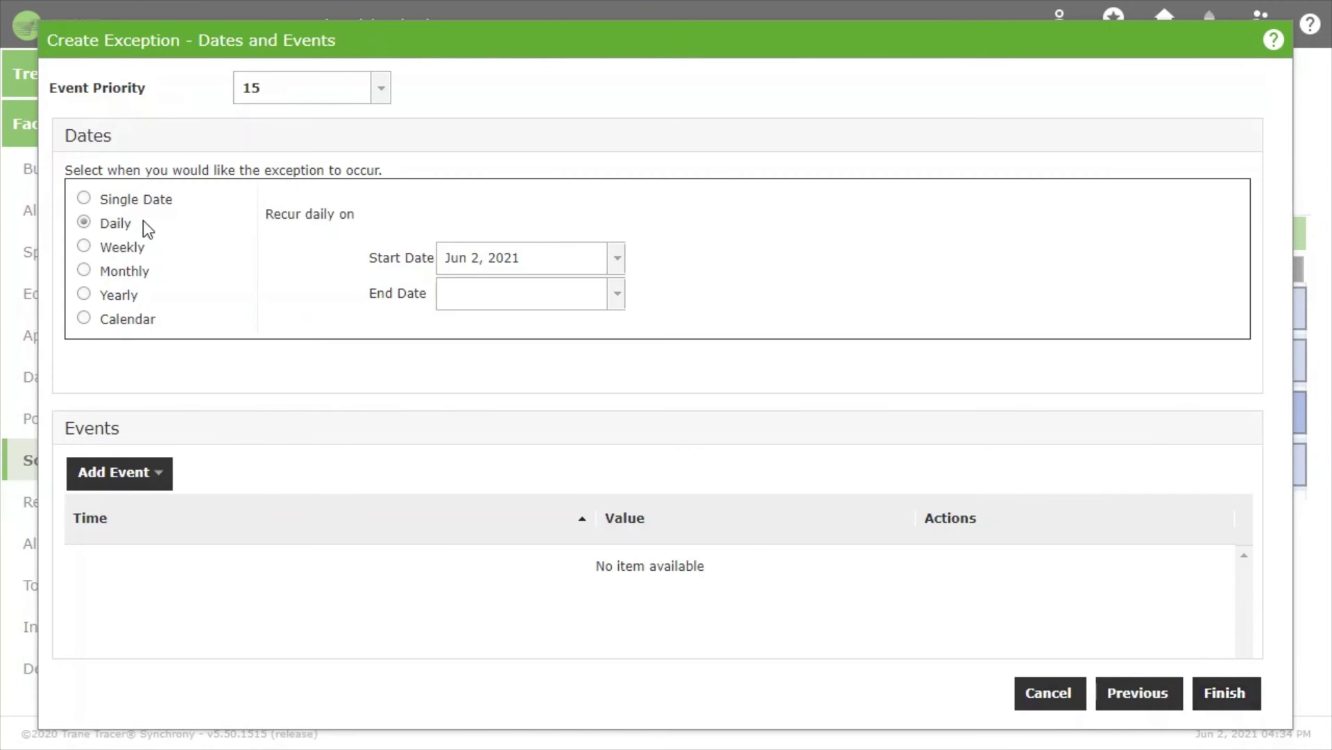
click(140, 201)
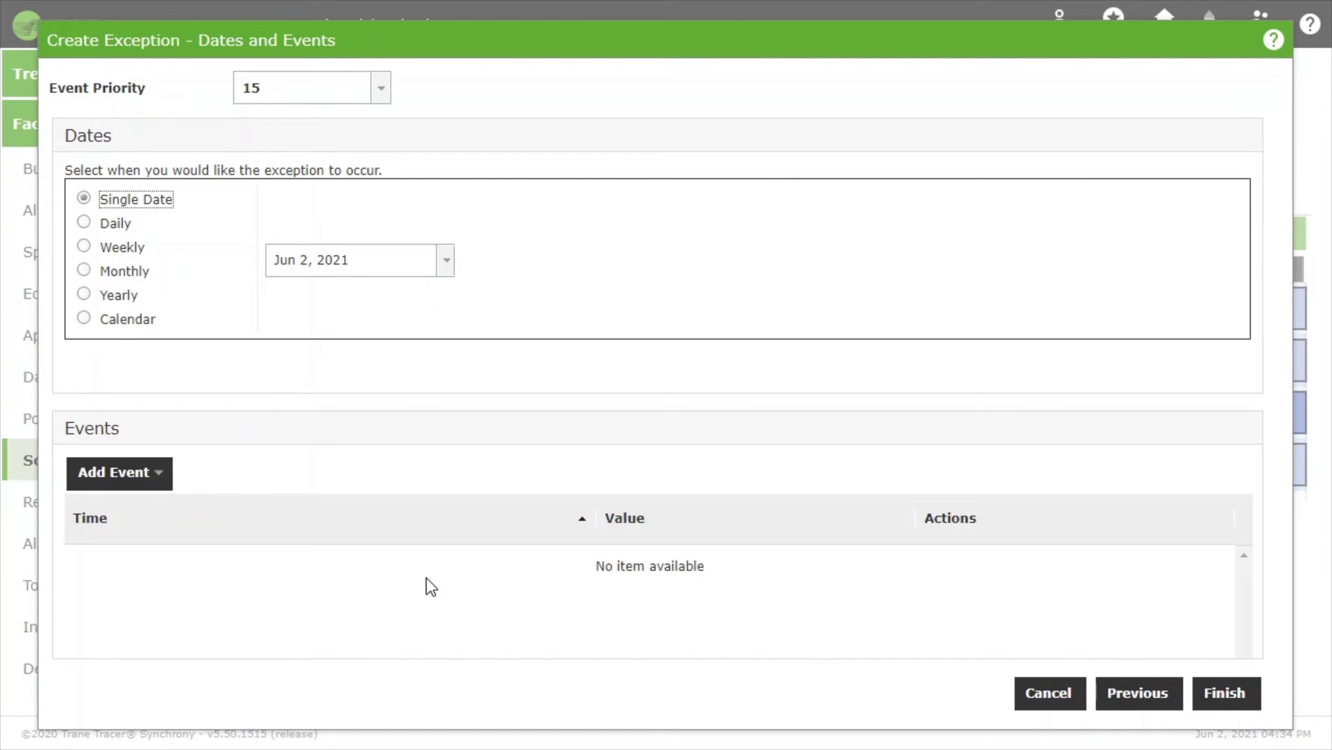
Step: Try basing the exception on a calendar, find no calendars available, and cancel the exception wizard
click(85, 319)
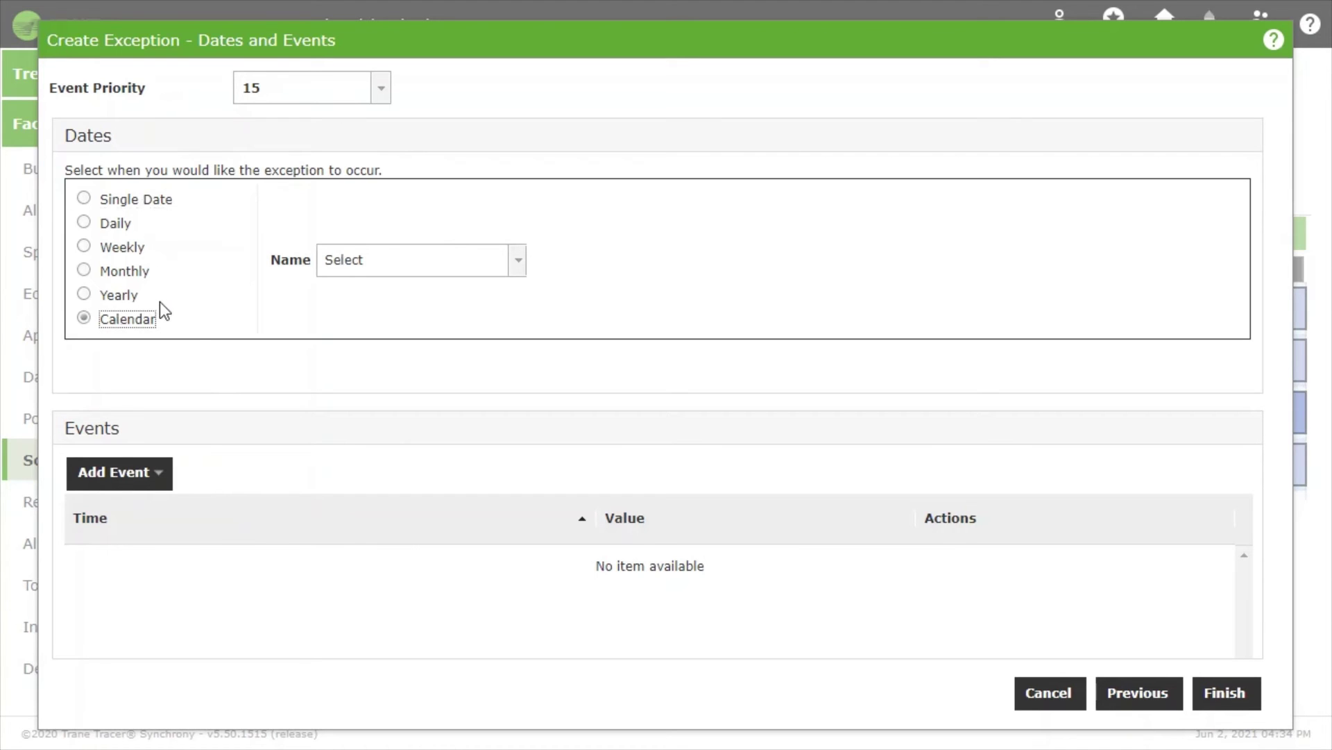
click(189, 322)
click(517, 267)
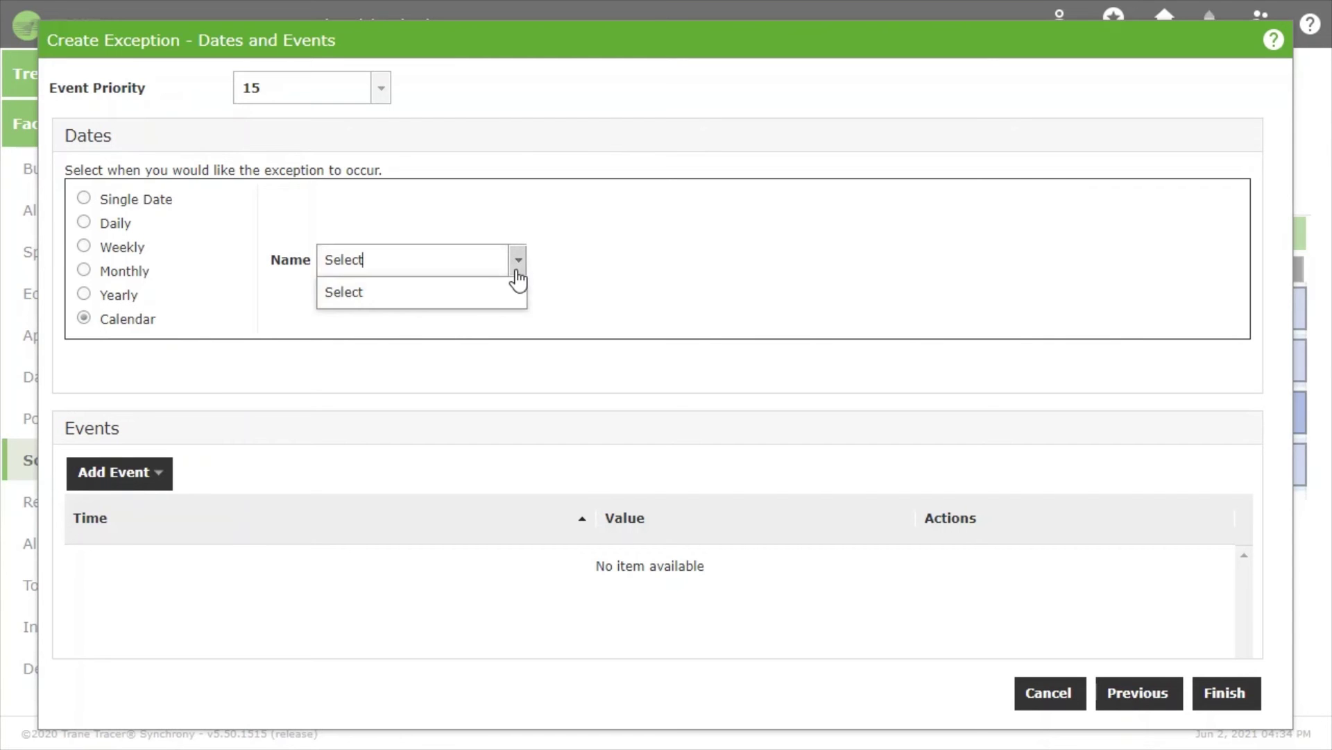
click(586, 294)
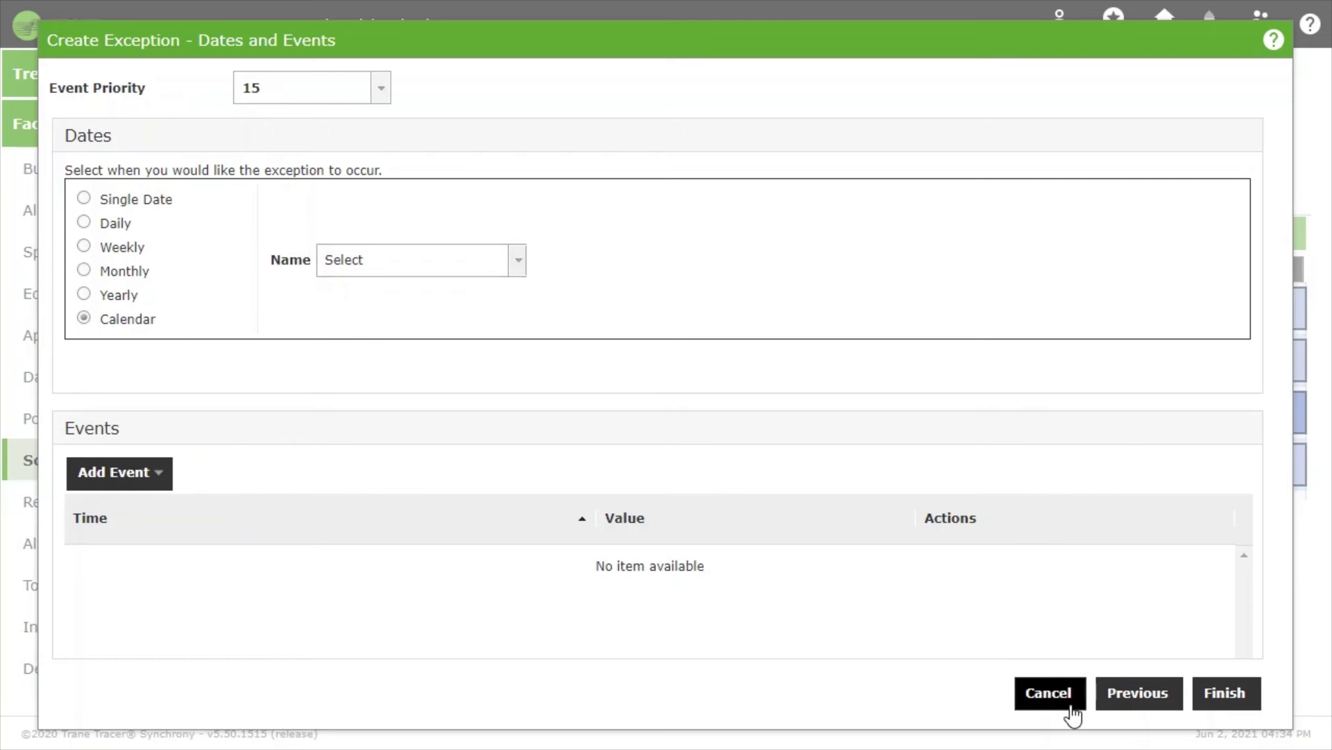
click(1048, 693)
click(710, 417)
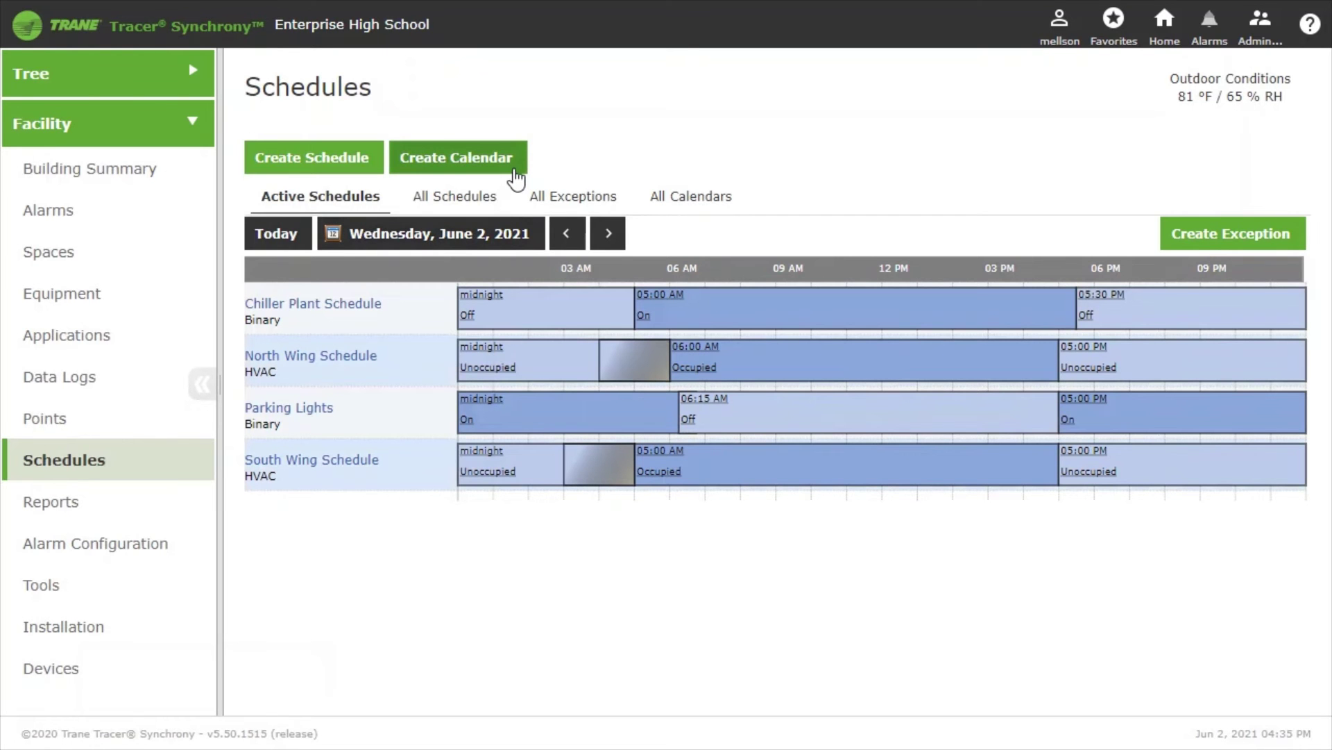
Step: Create a calendar named 'Building Holidays' described as 'Days when the building should be unoccupied'
click(516, 177)
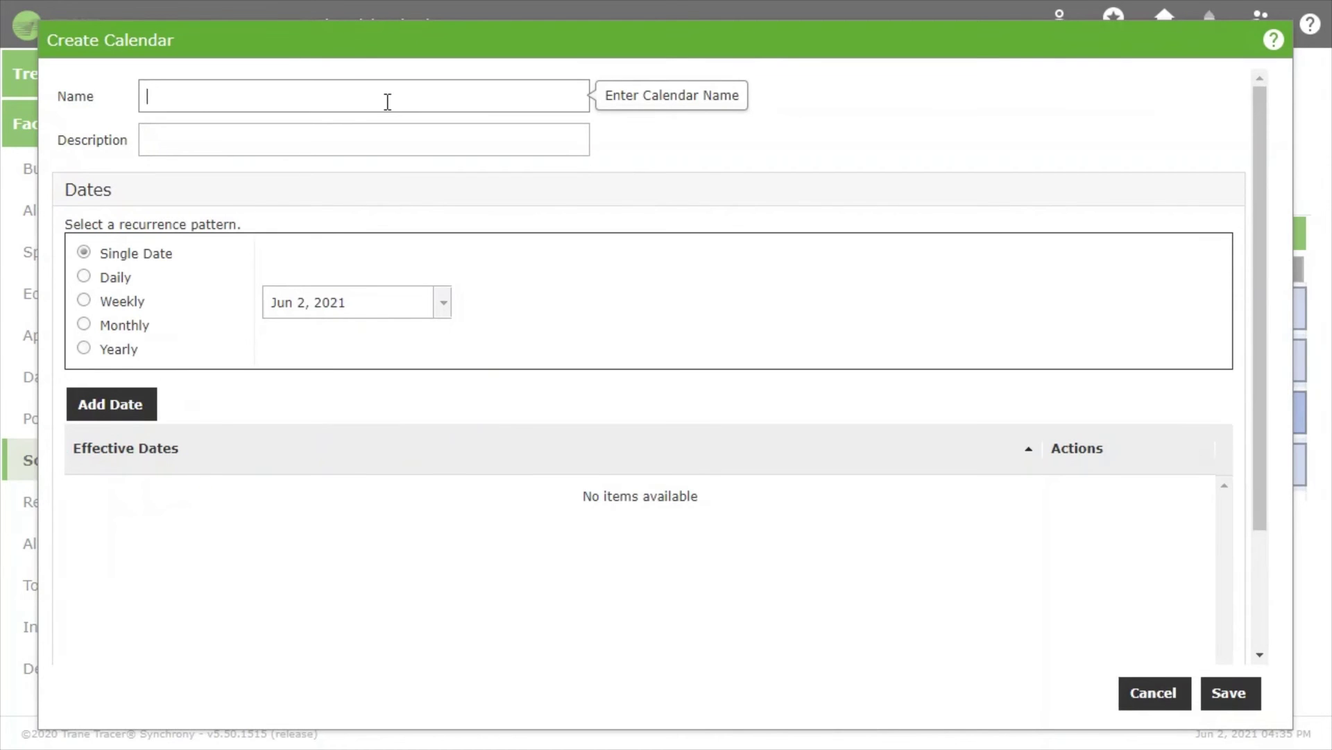
text(Building Holidays)
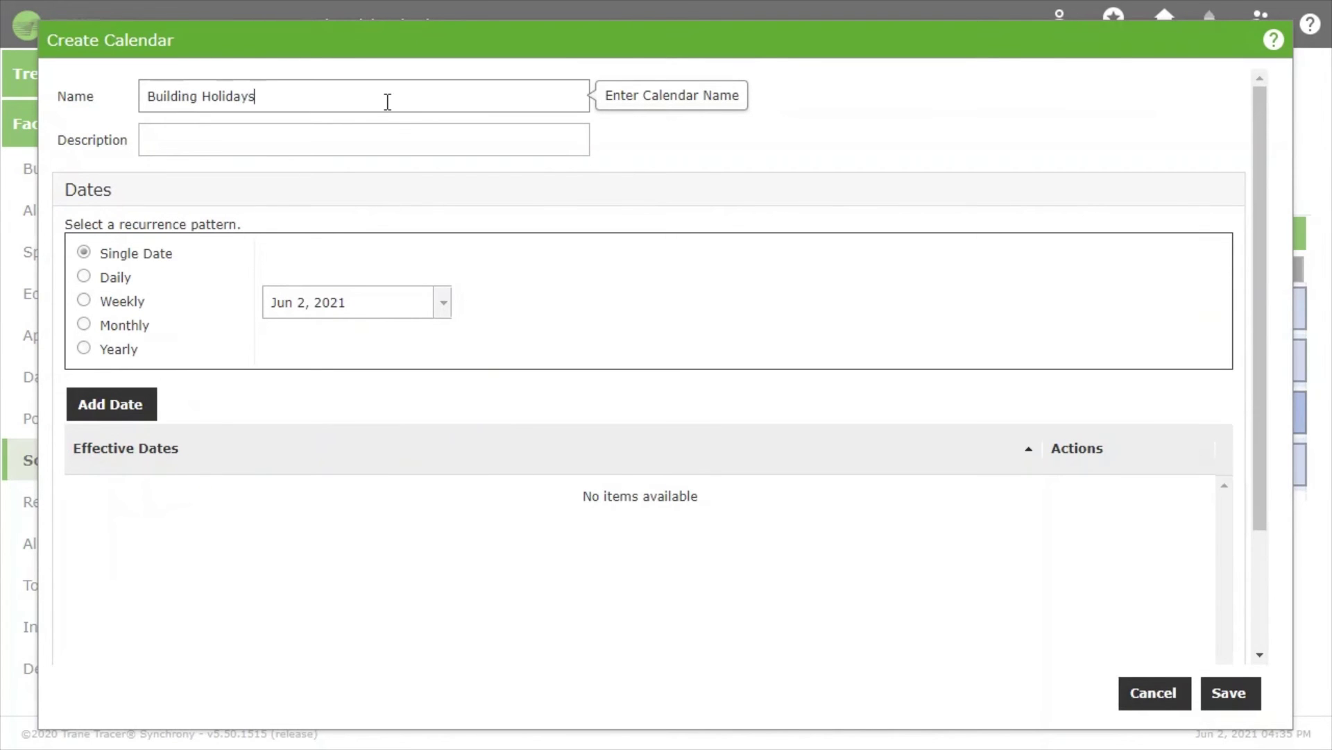
click(380, 129)
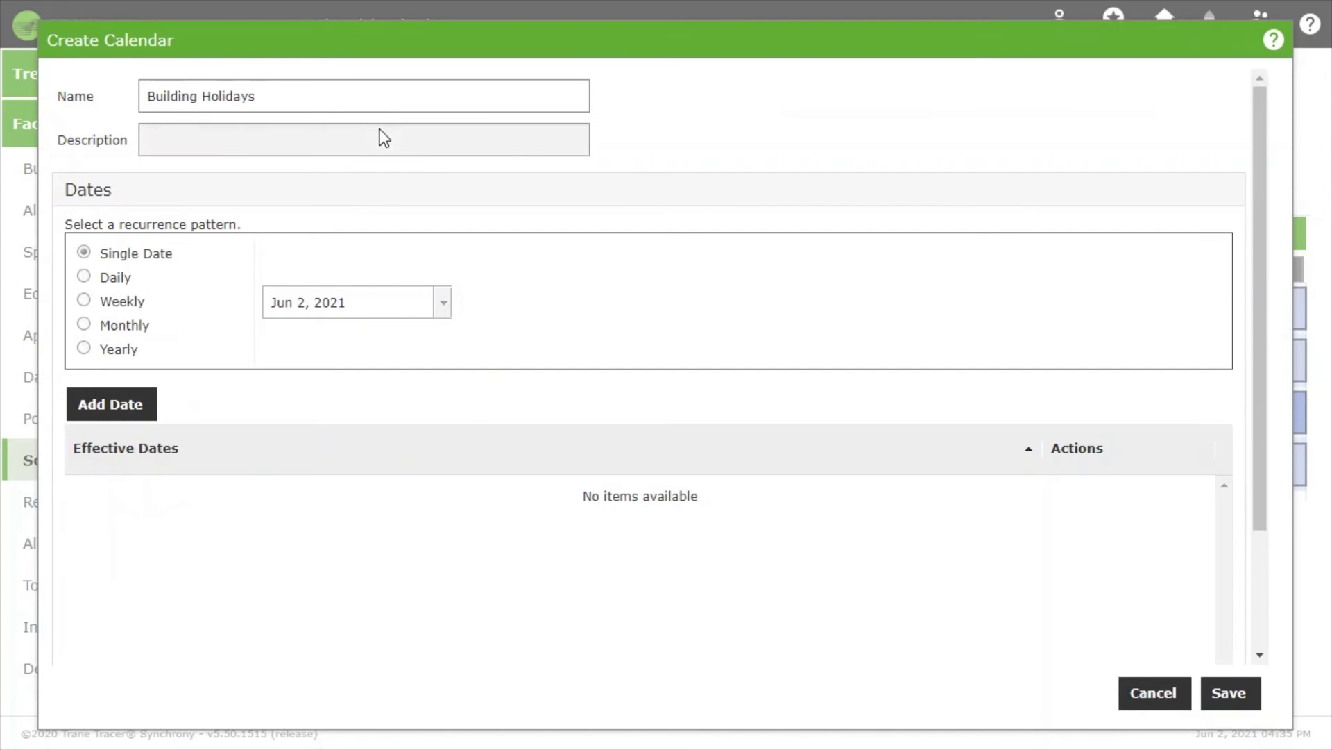
click(380, 135)
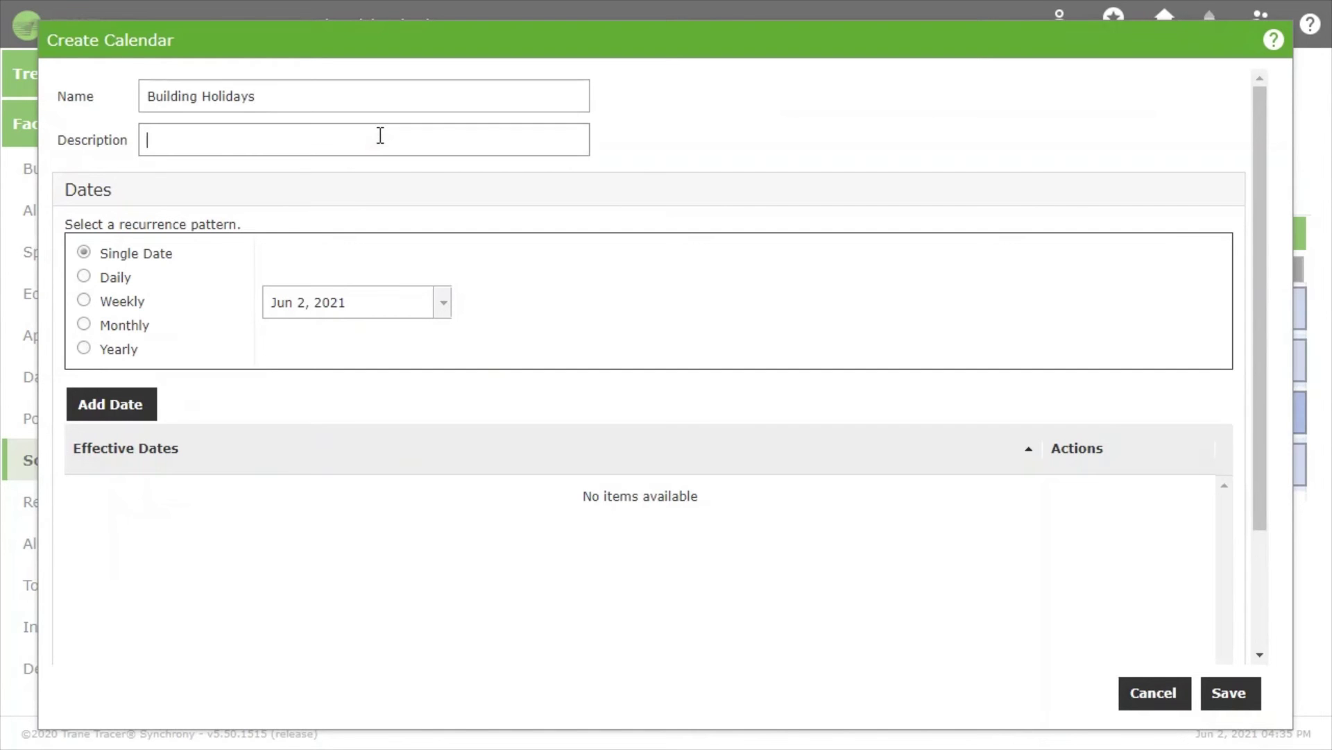
text(Days when the building sh)
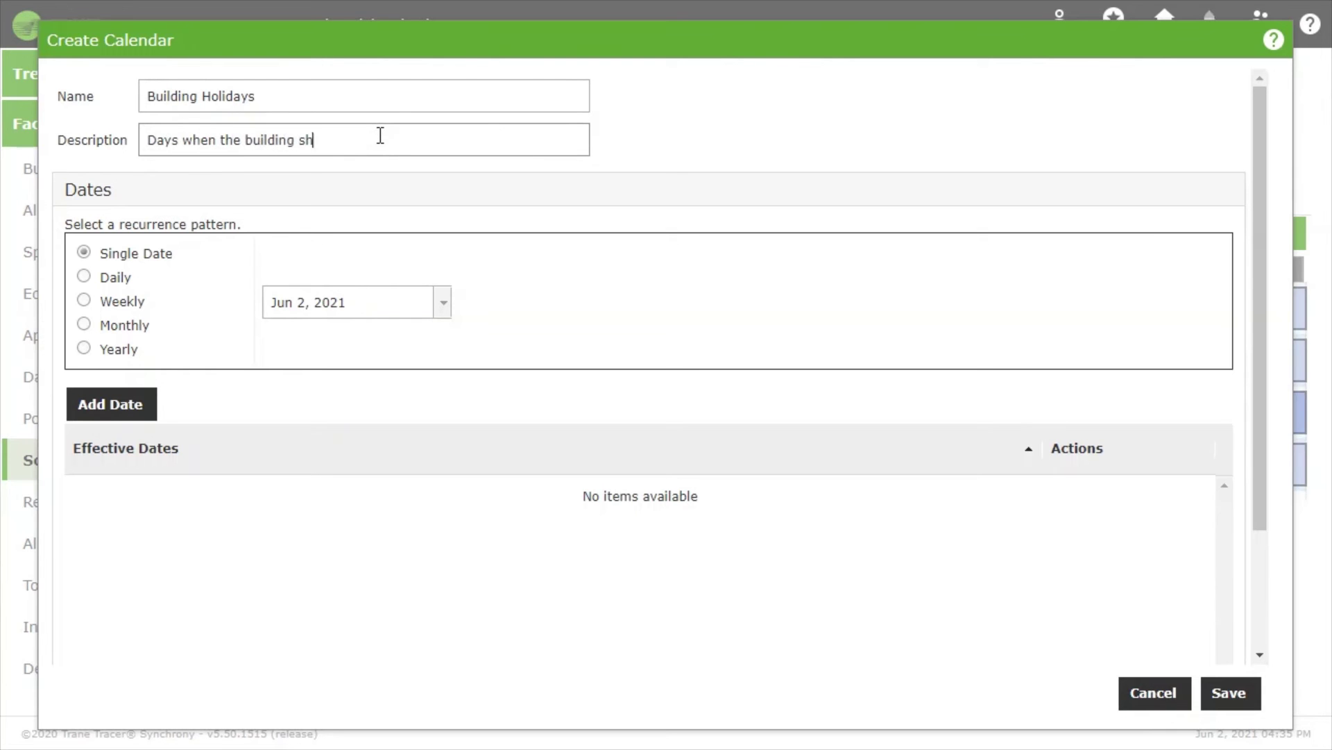
text(ould be unoccupied)
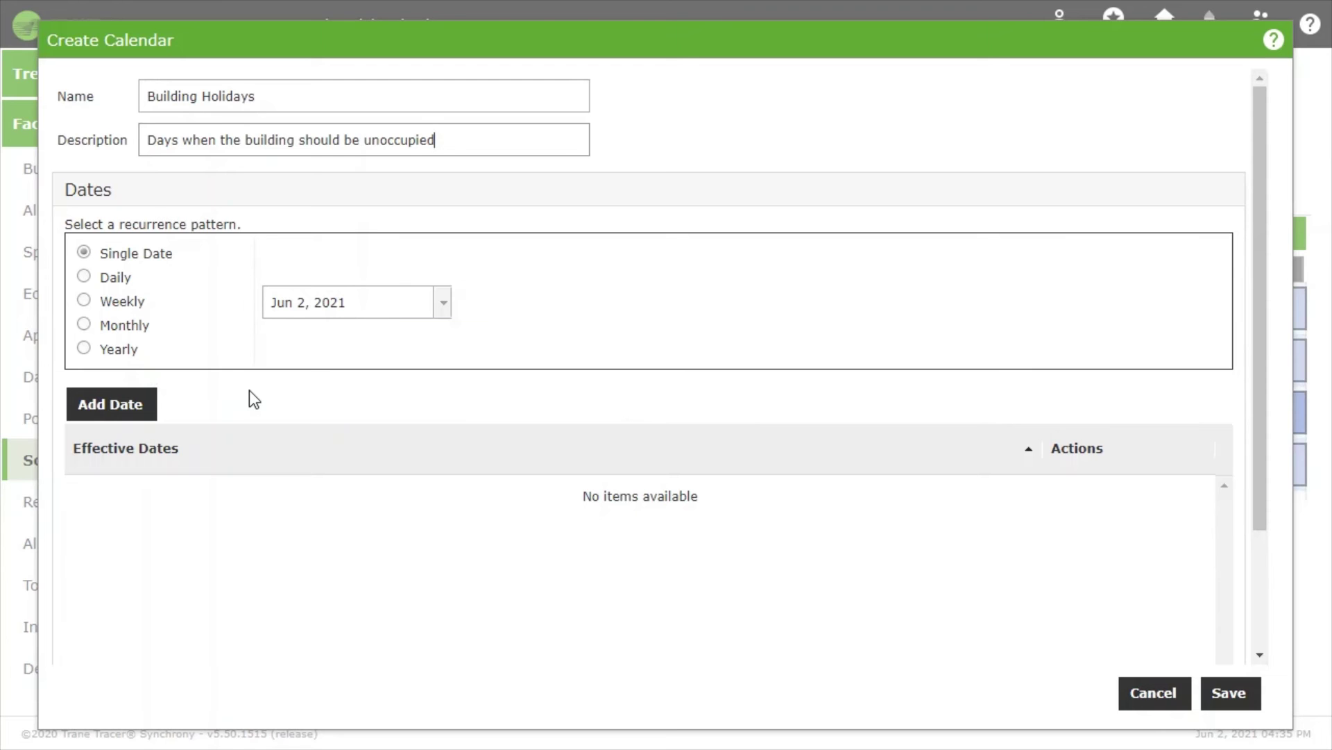
Step: Set the holiday date picker to May 2022
click(442, 303)
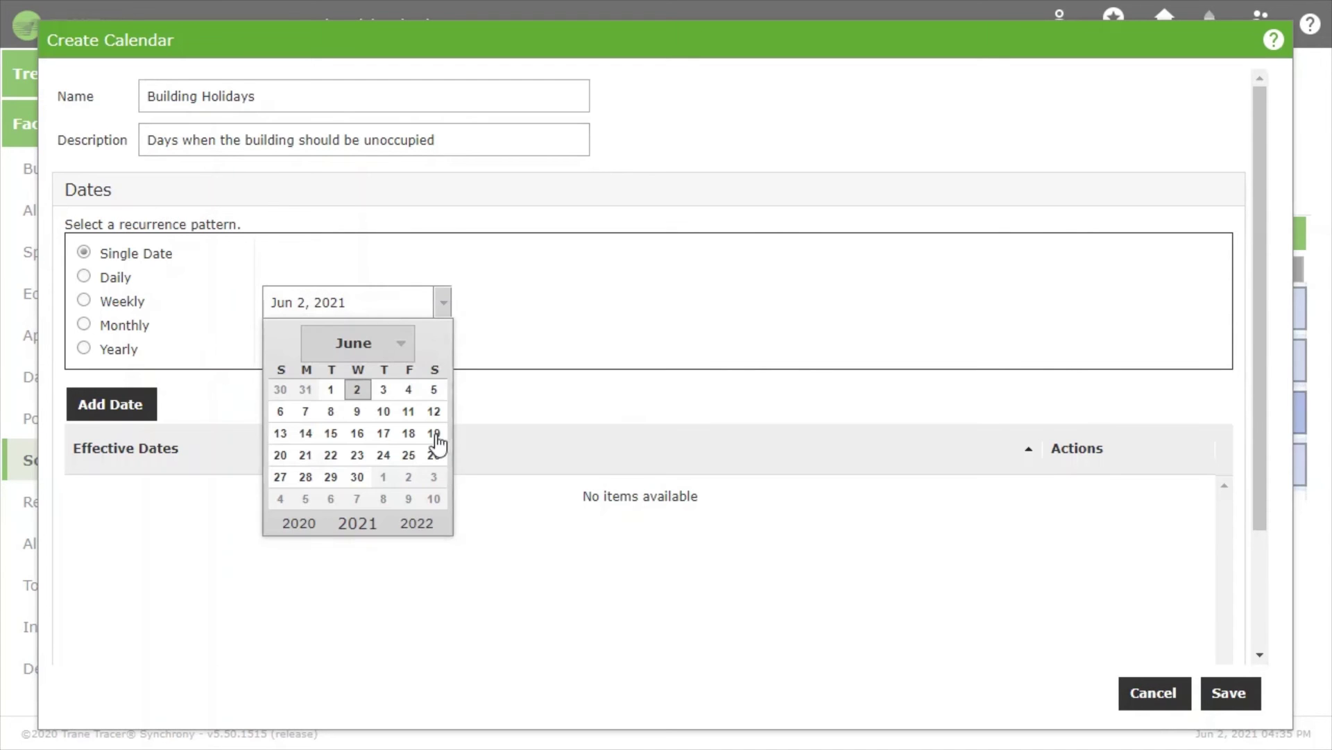
click(417, 524)
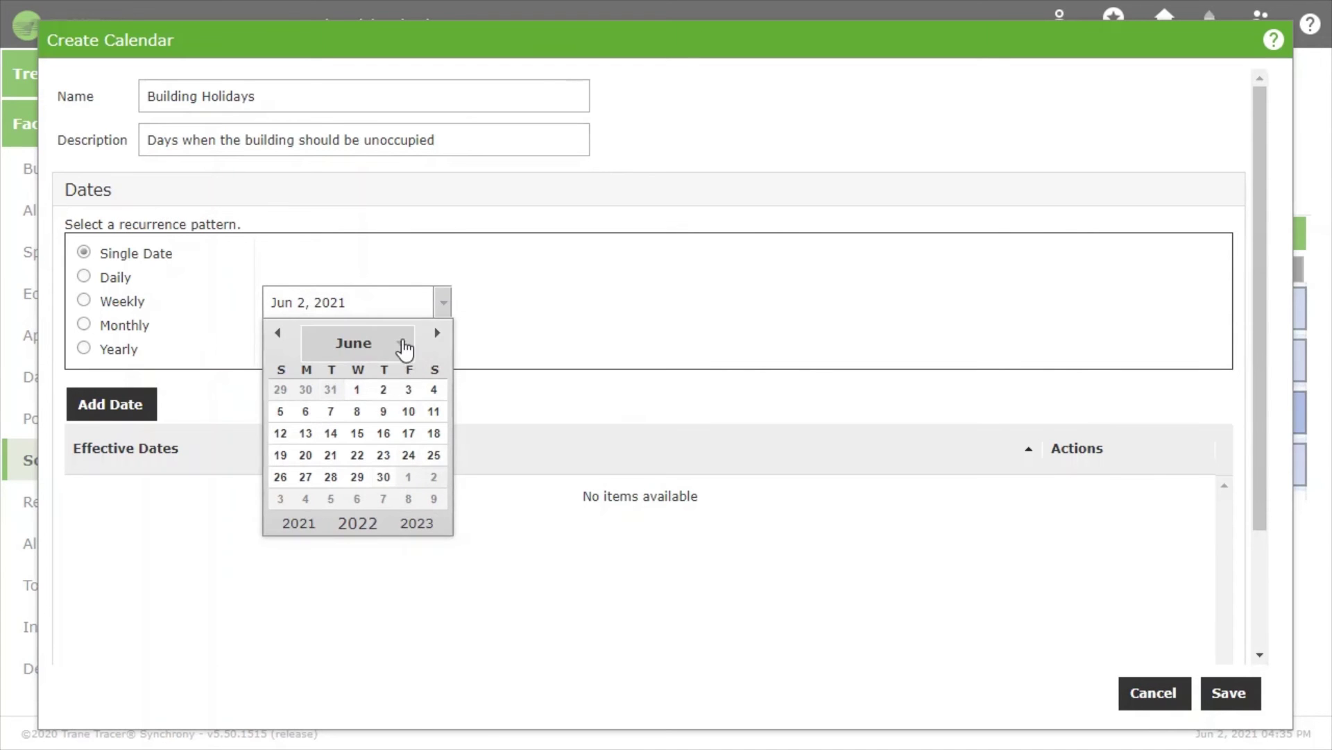
click(405, 345)
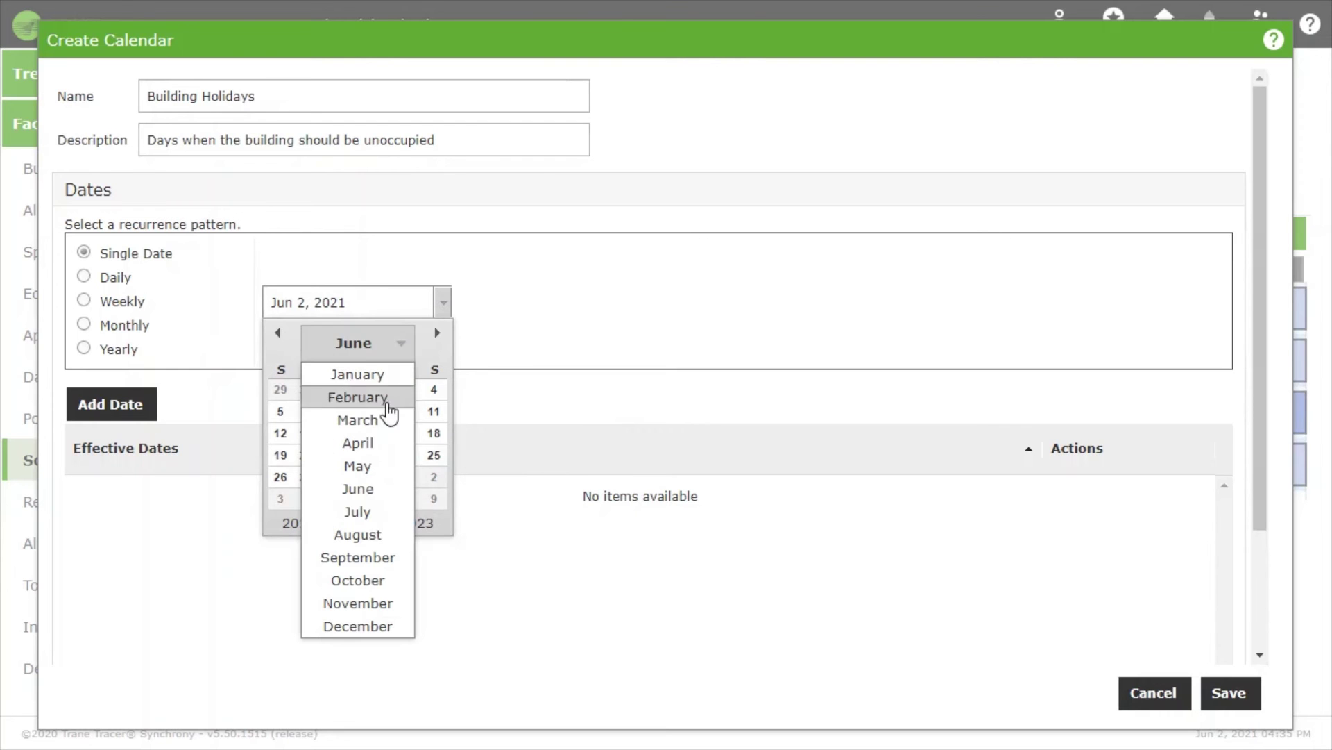
click(358, 465)
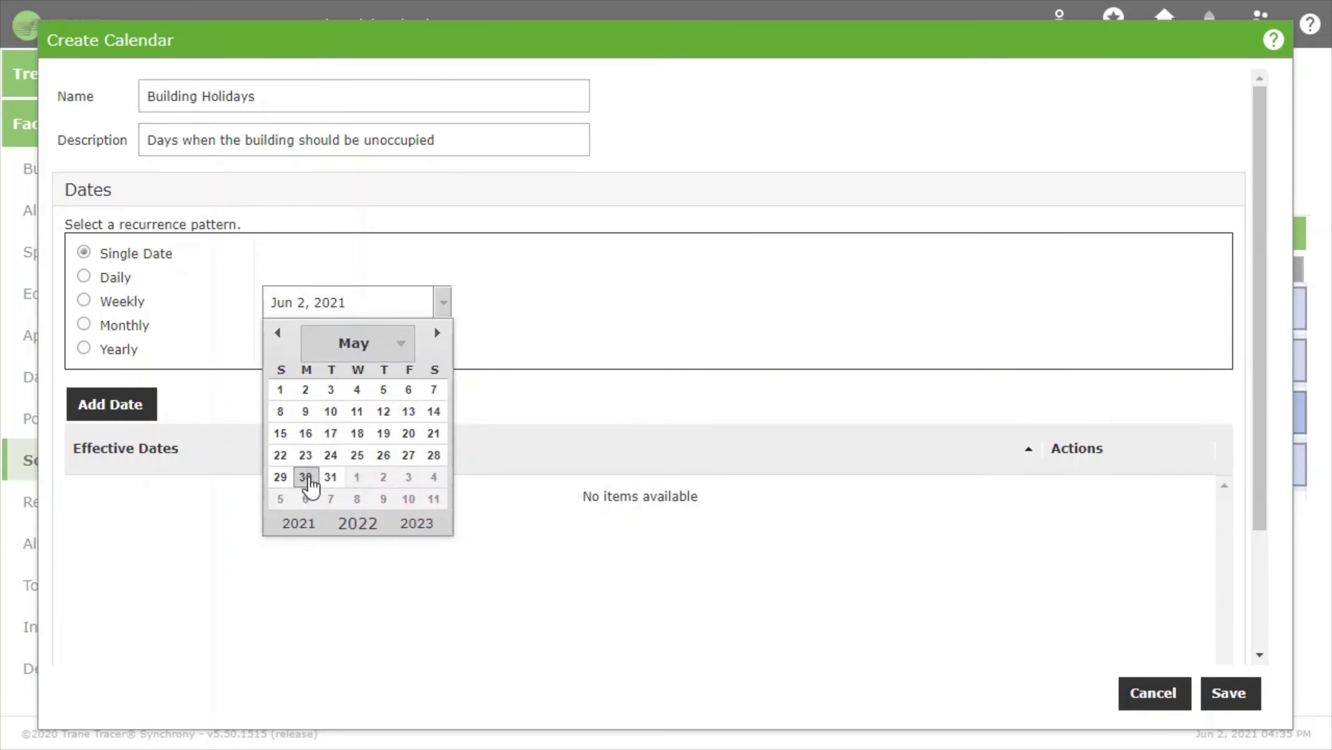
Step: Add a yearly recurring holiday on the last Monday of May
click(123, 356)
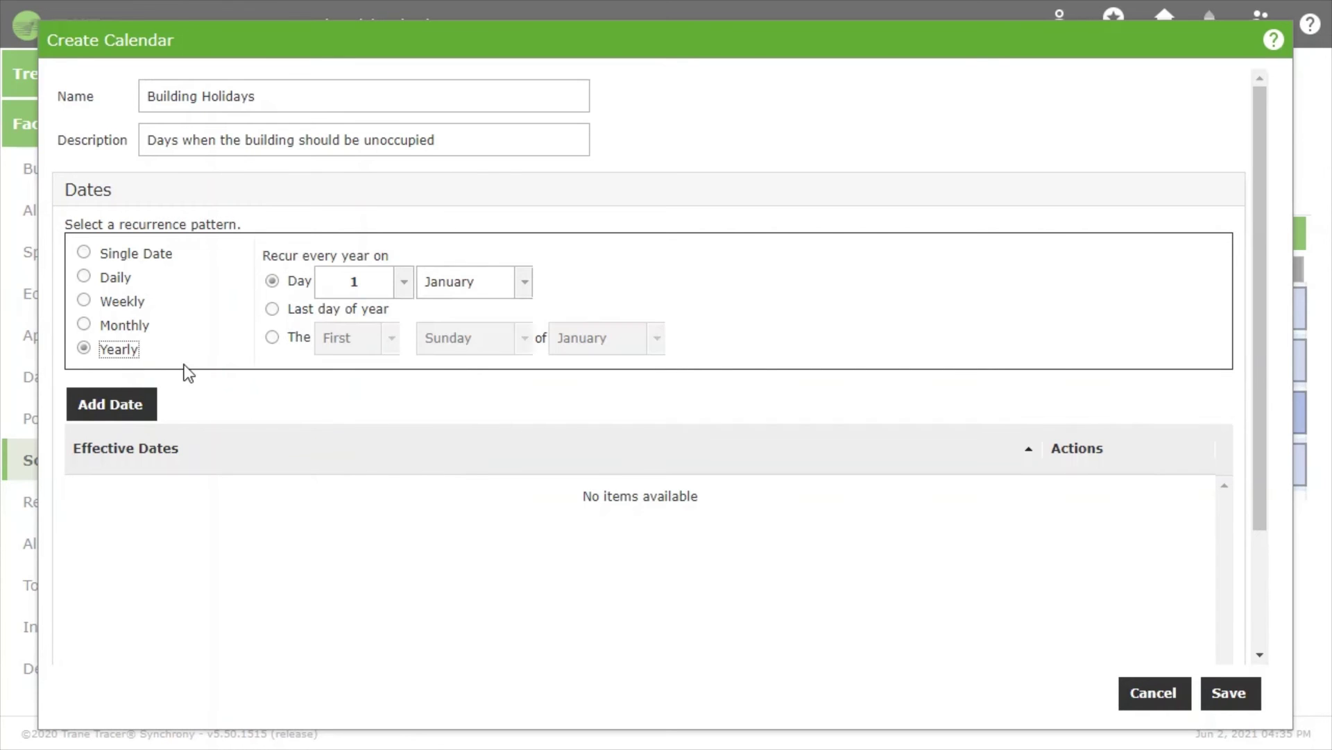
click(272, 337)
click(390, 340)
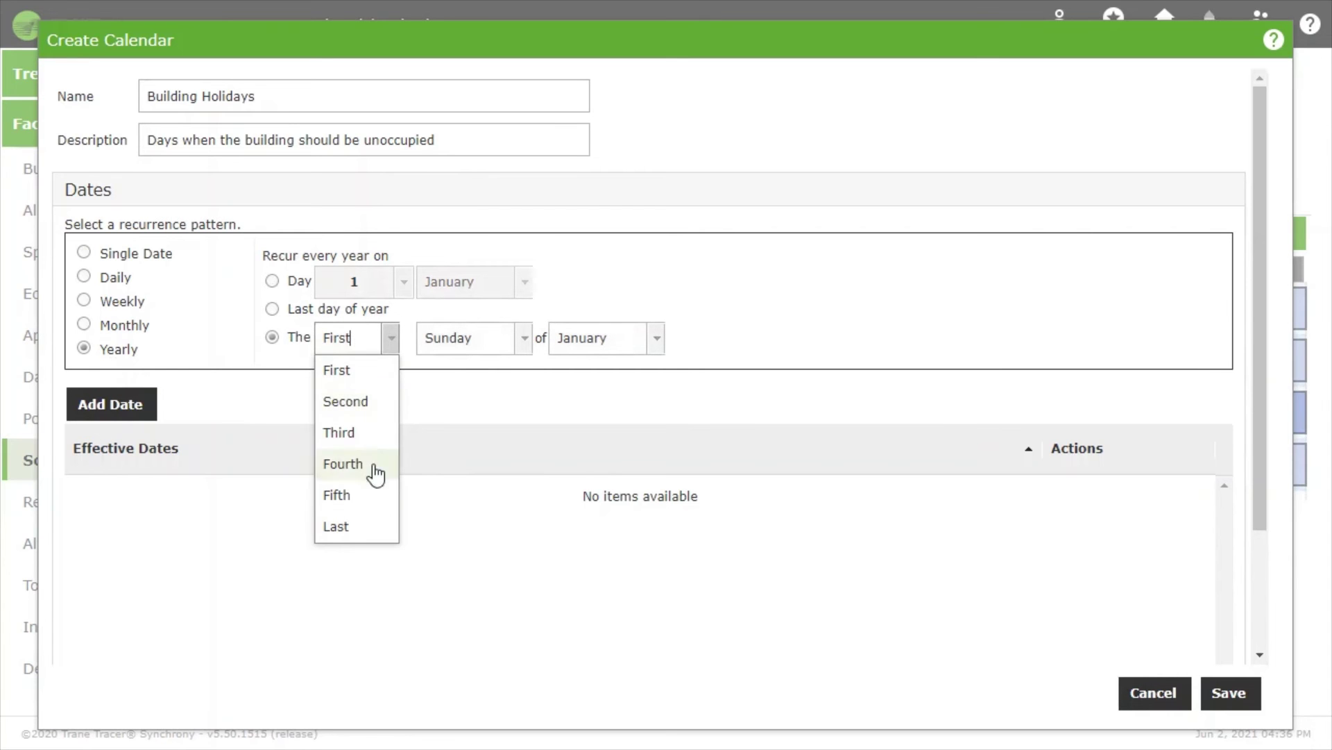
click(361, 527)
click(523, 341)
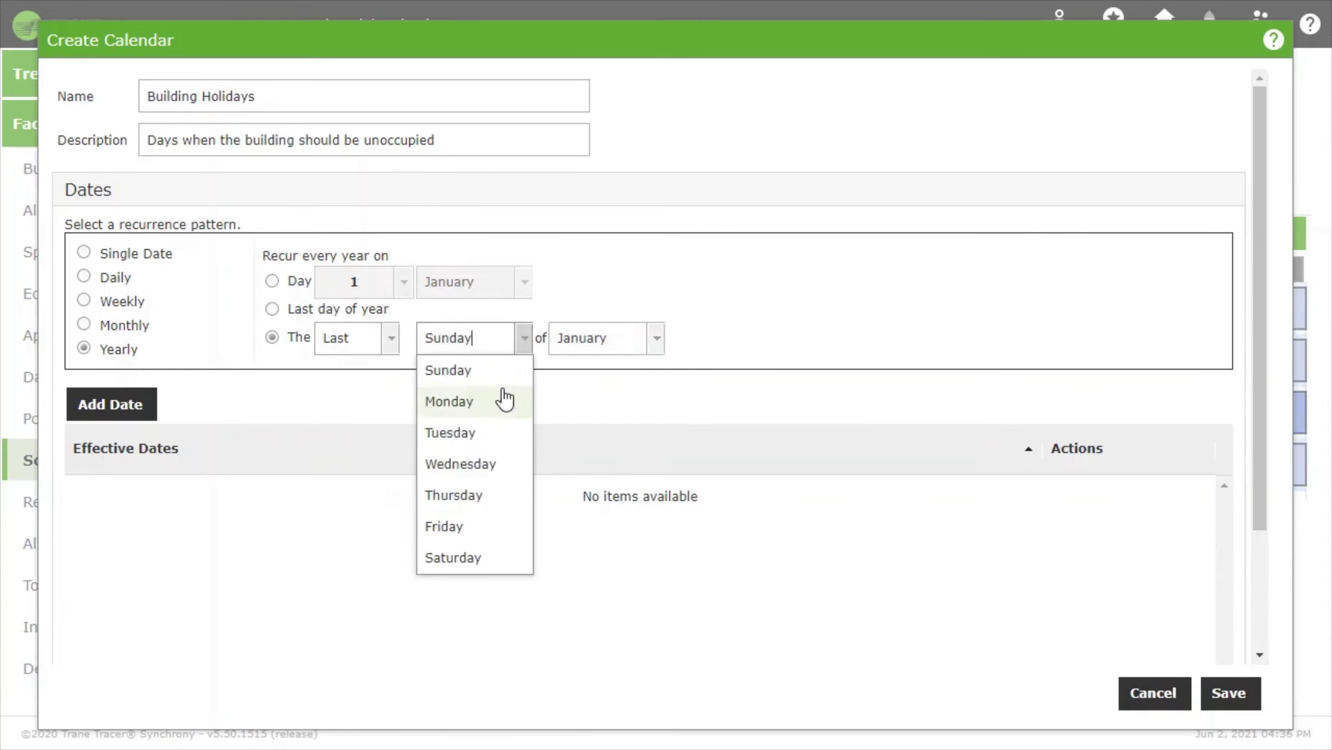
click(479, 404)
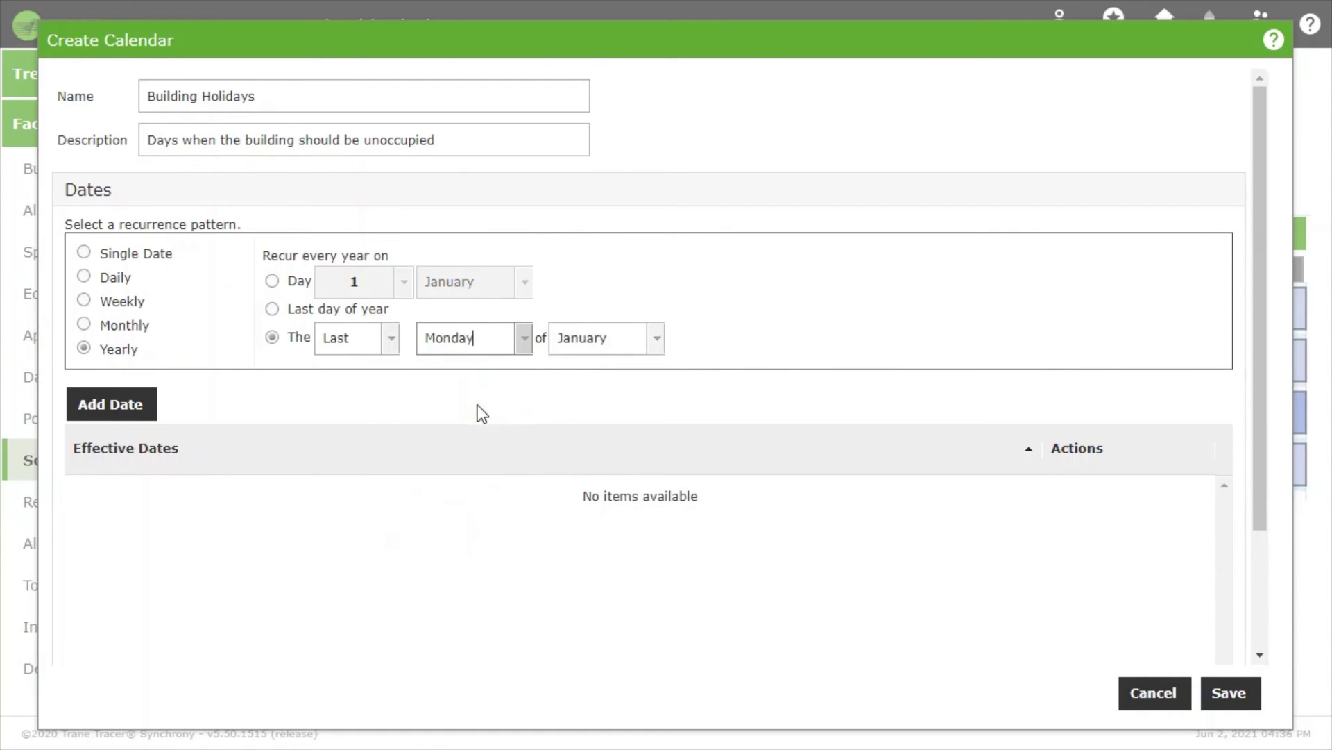
click(656, 340)
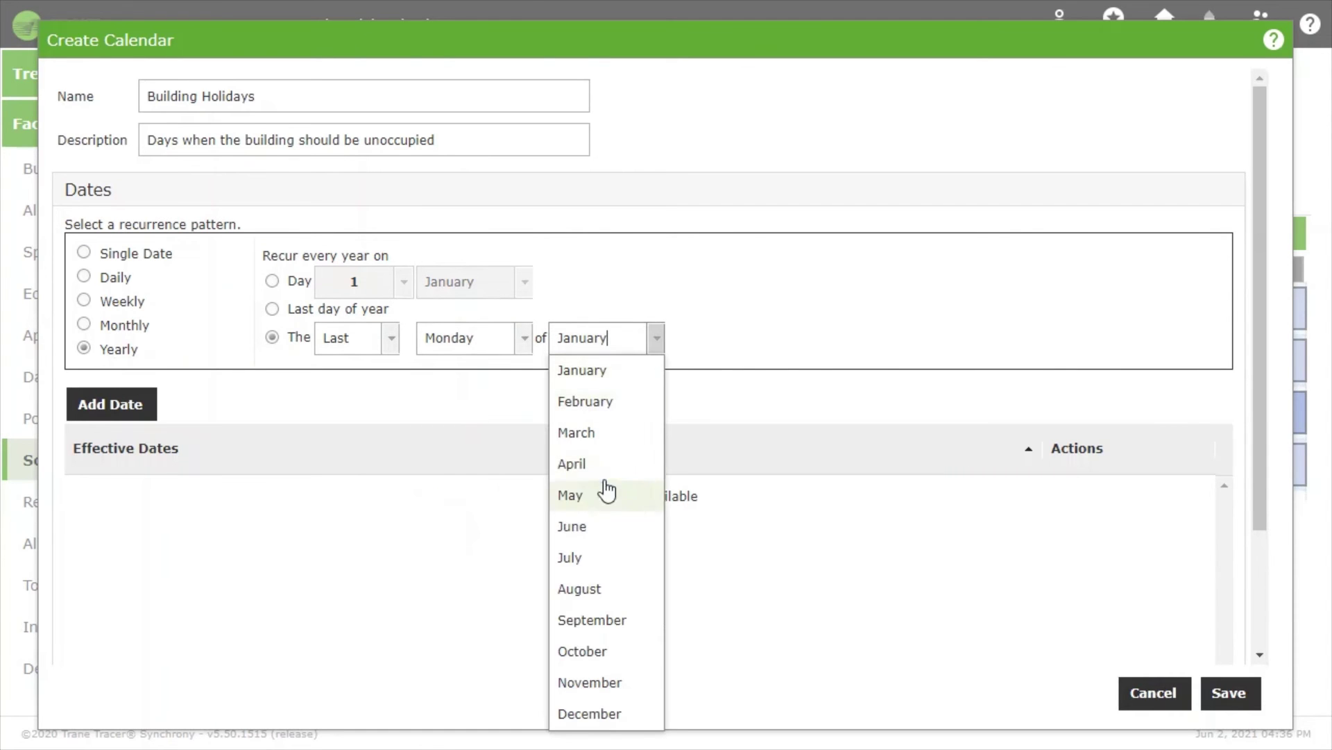
click(587, 495)
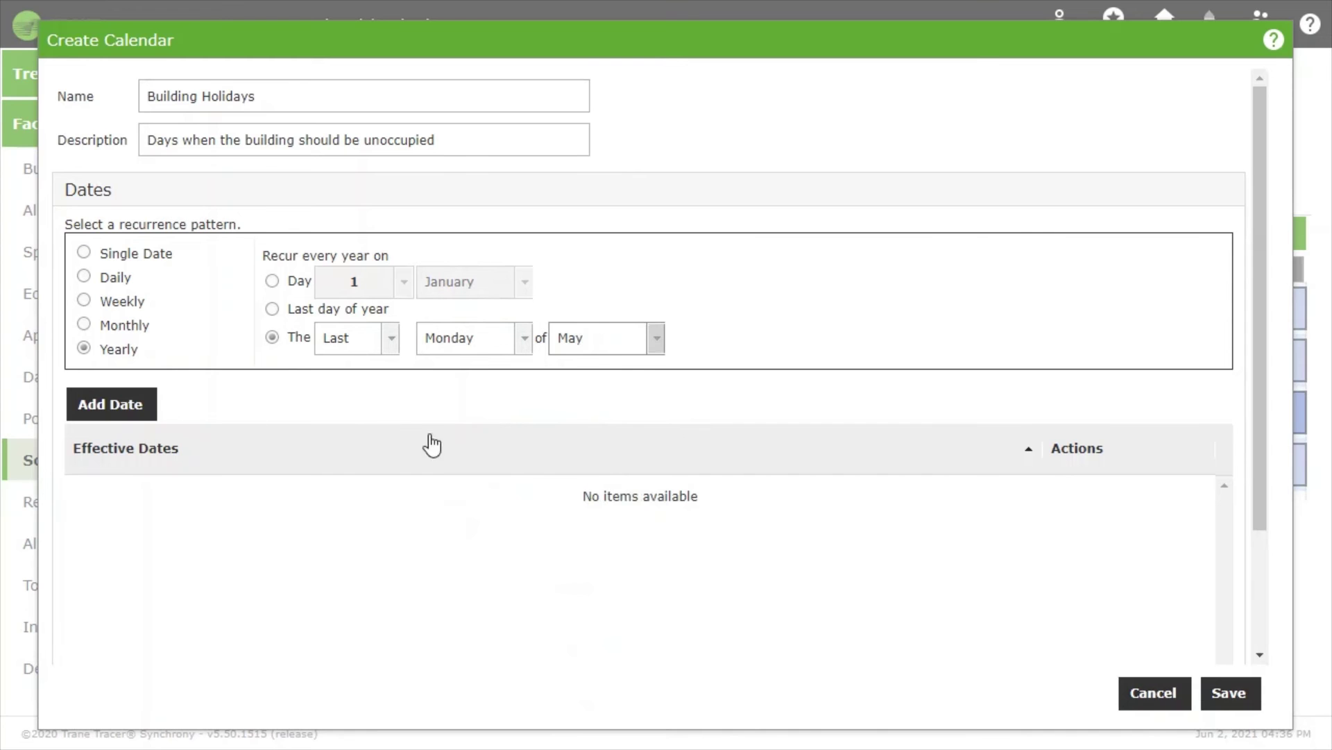
click(93, 407)
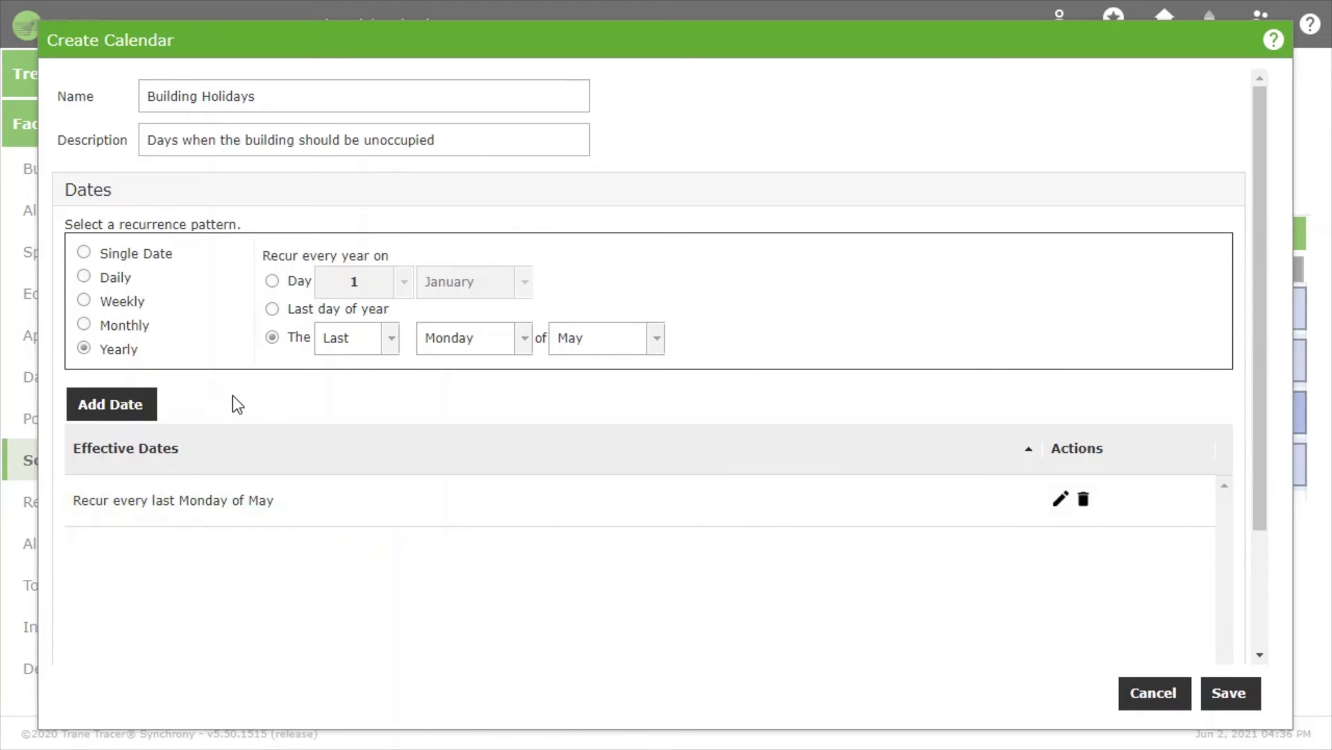
Step: Add July 4 as a yearly fixed-date holiday
click(272, 280)
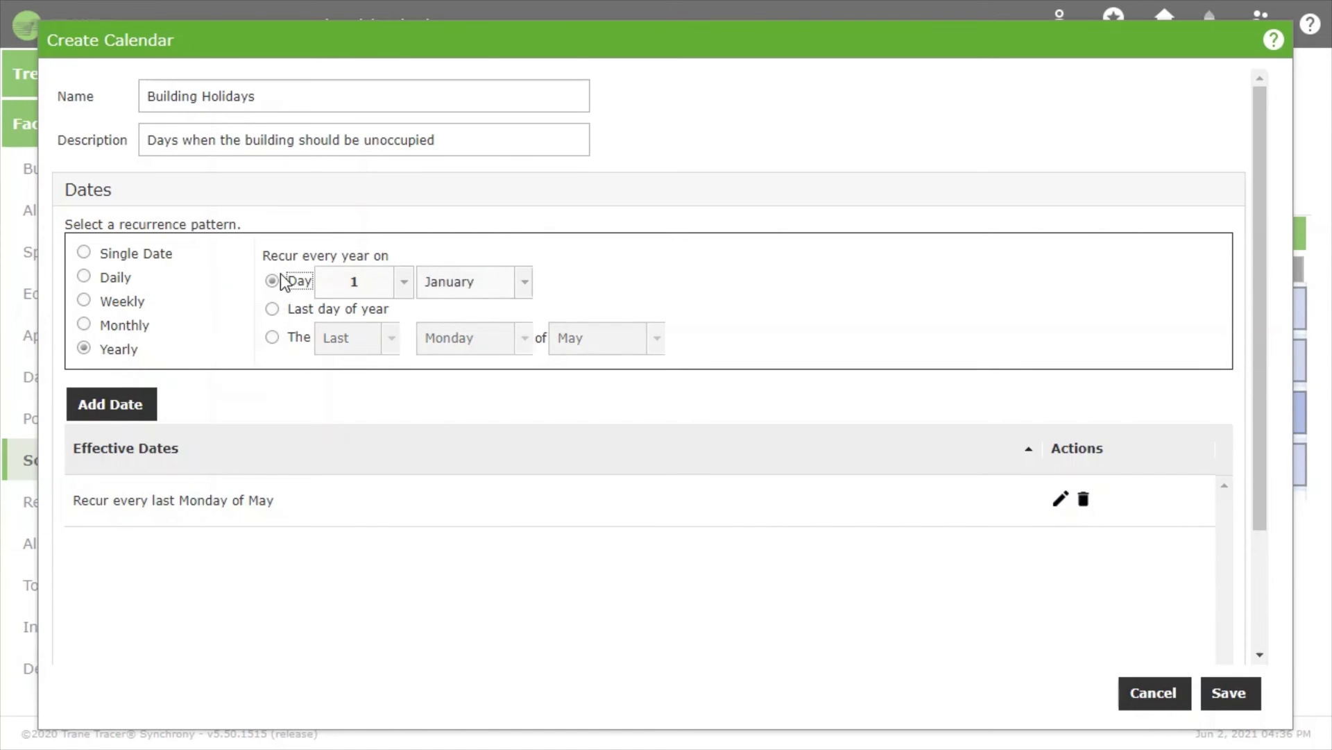
click(381, 286)
click(345, 407)
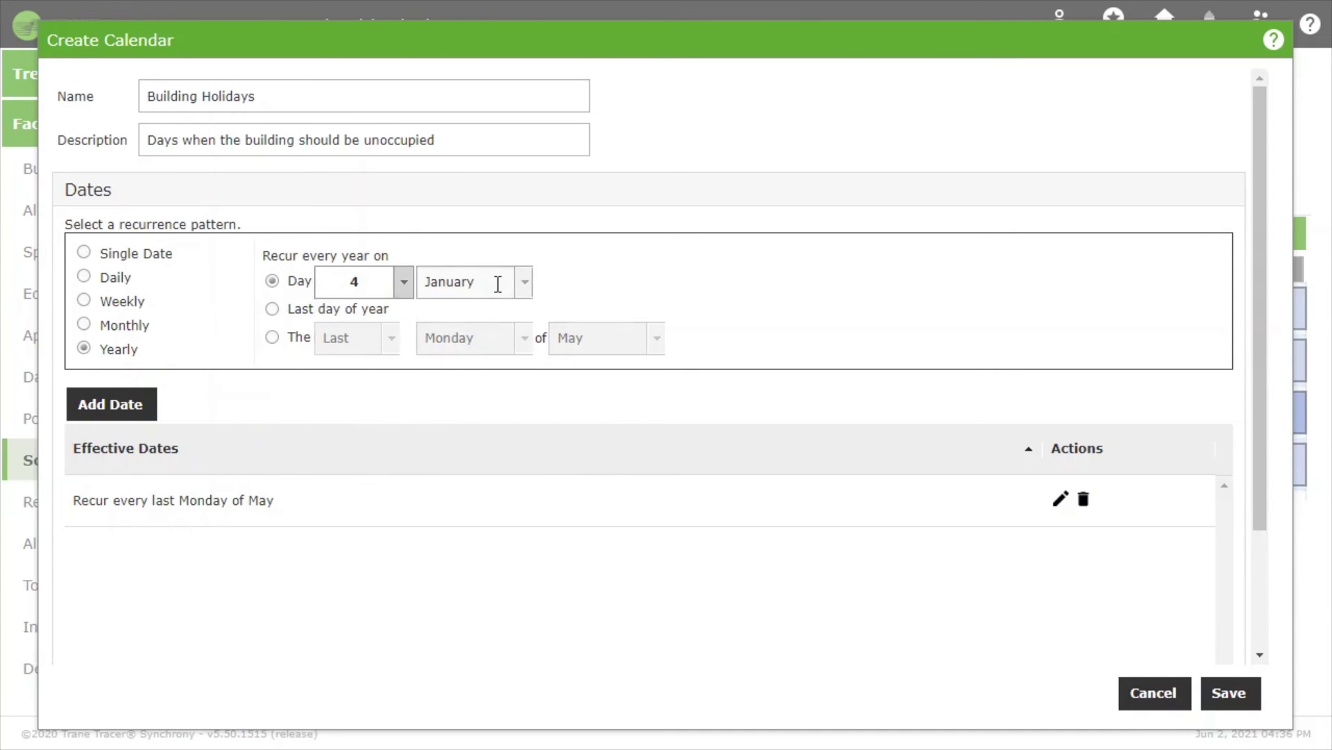
click(522, 282)
click(455, 501)
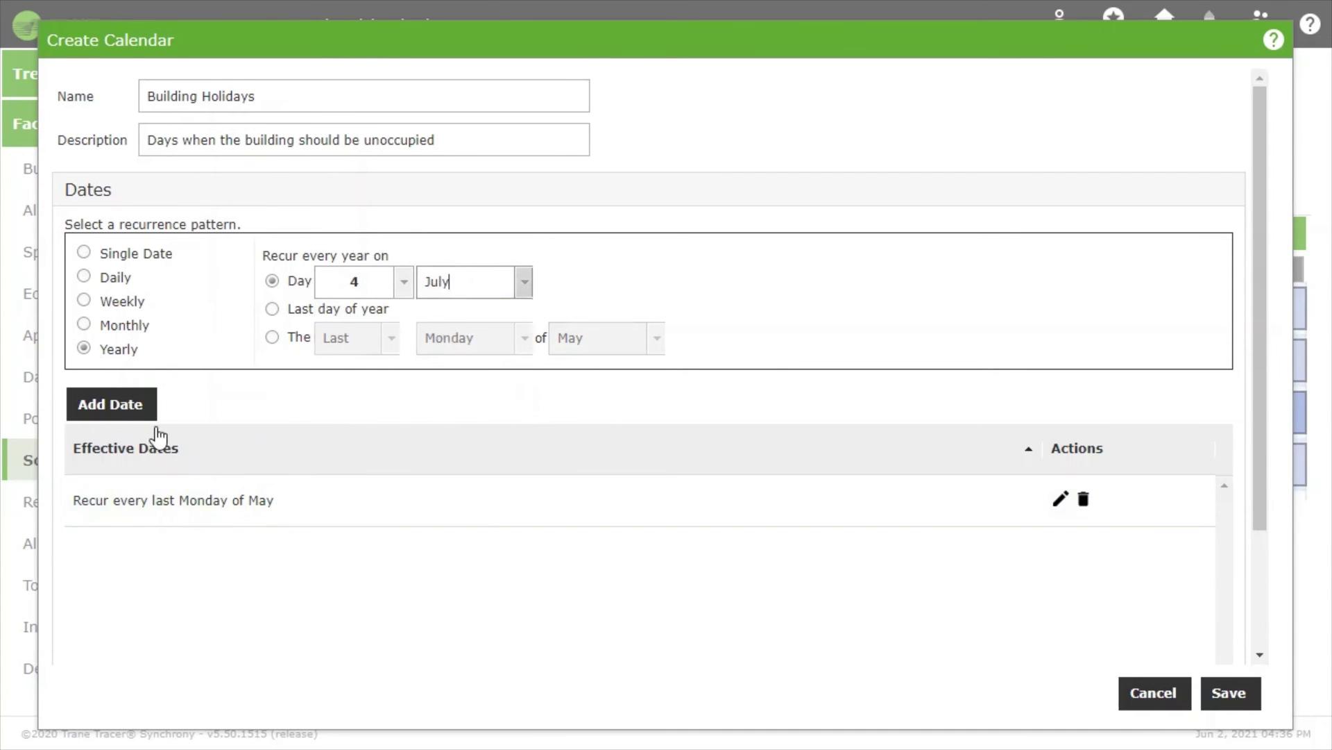
click(130, 411)
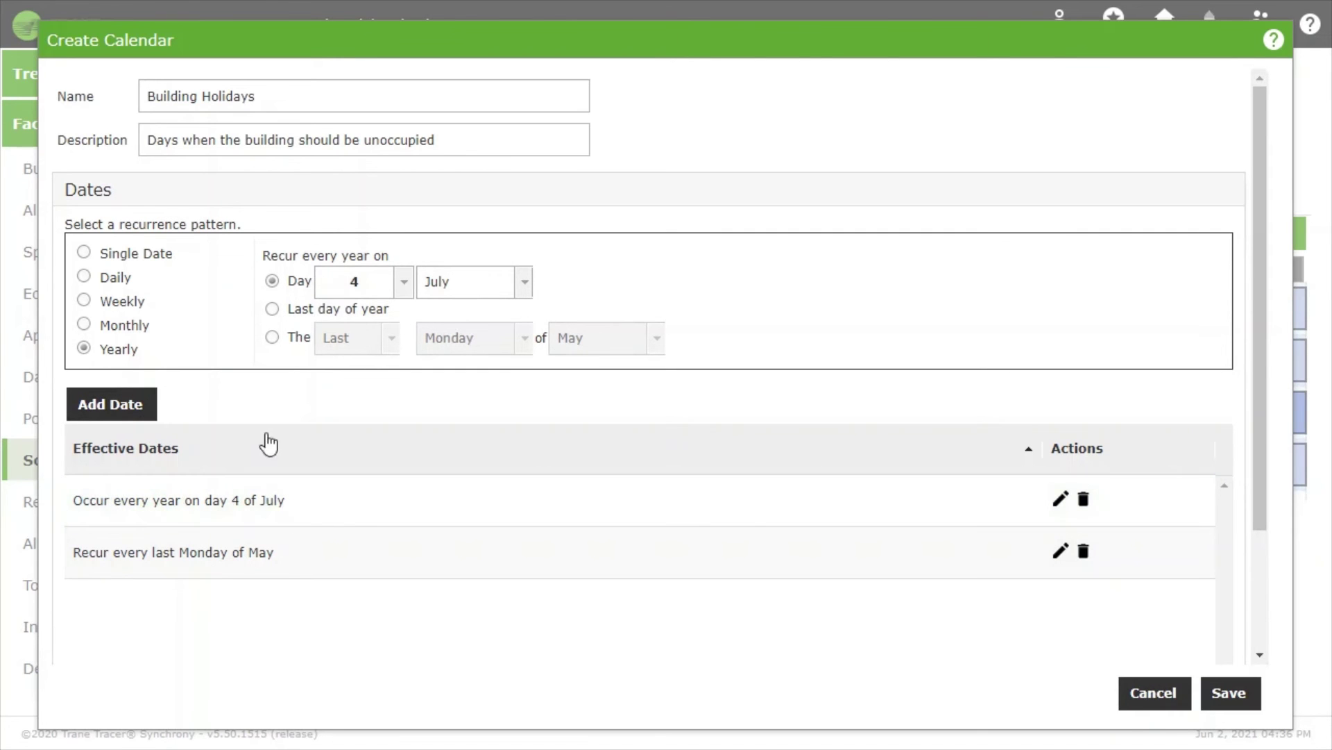
Step: Add the first Monday of September as a yearly holiday
click(273, 338)
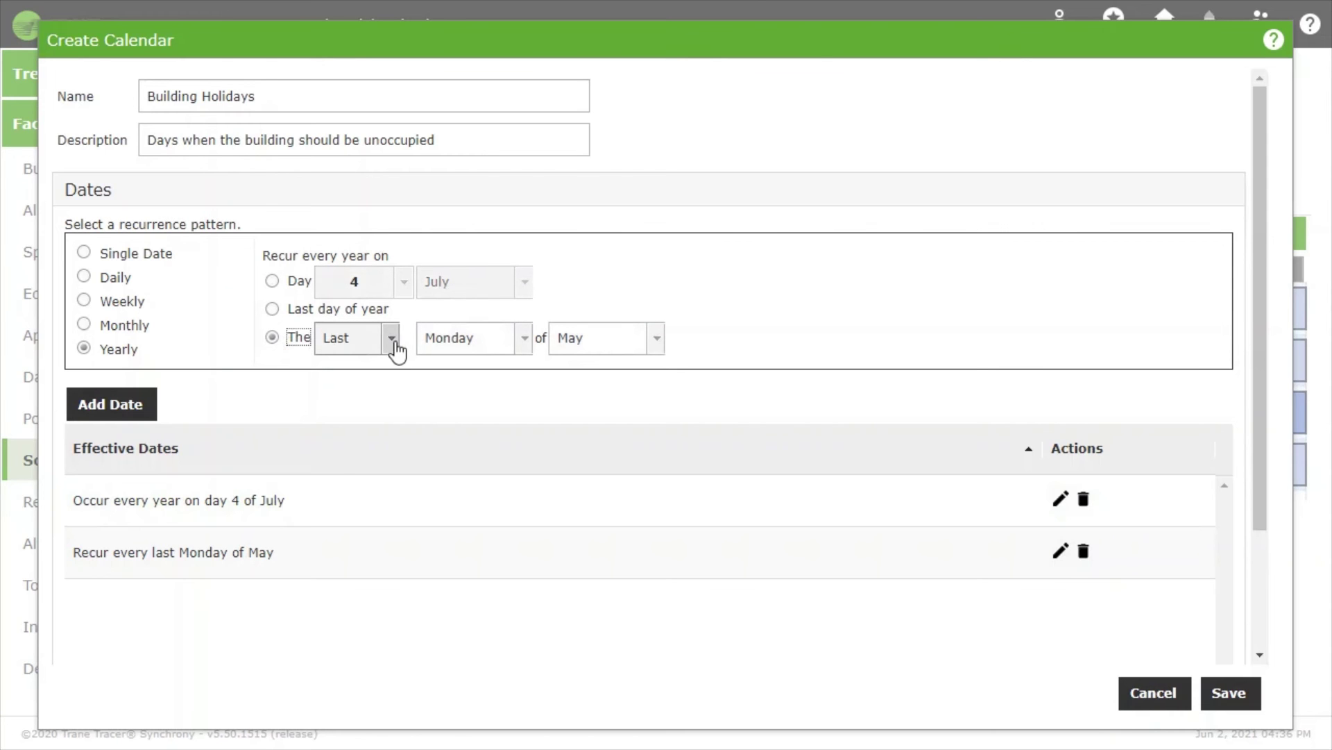
click(393, 338)
click(336, 368)
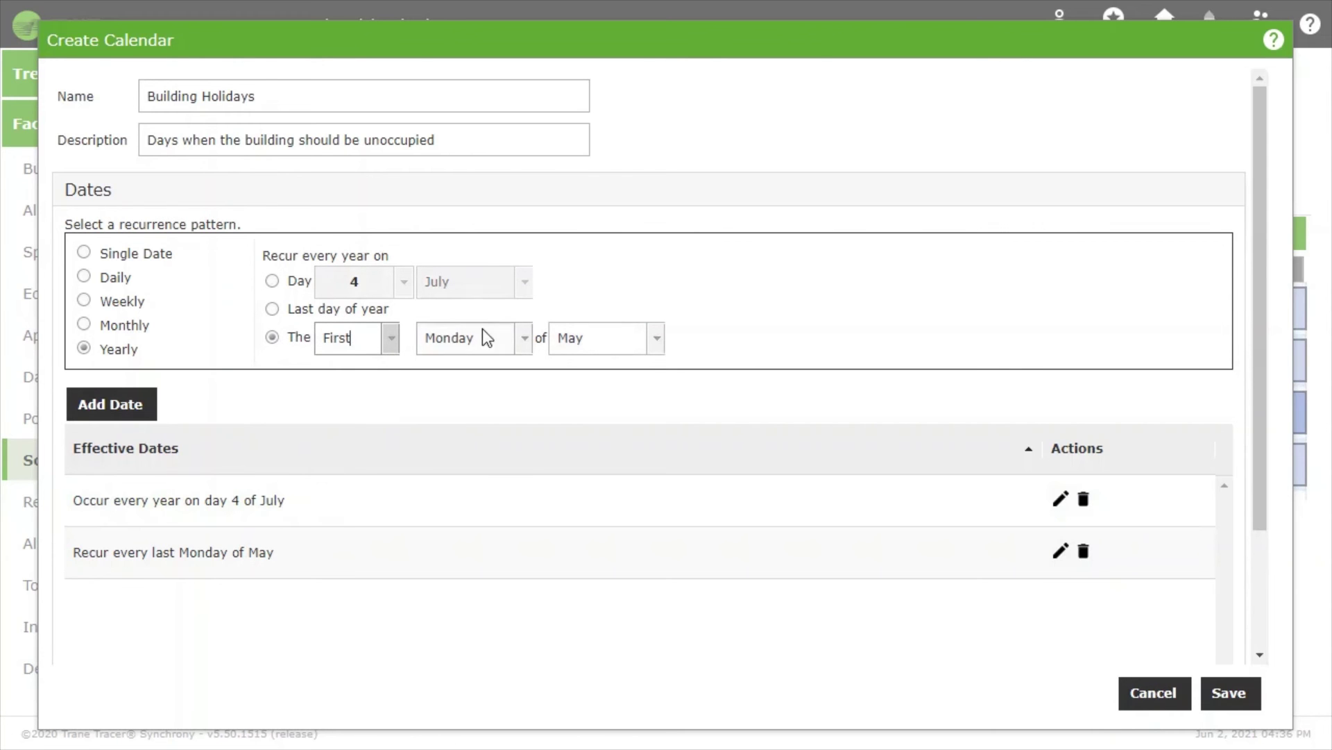
click(657, 338)
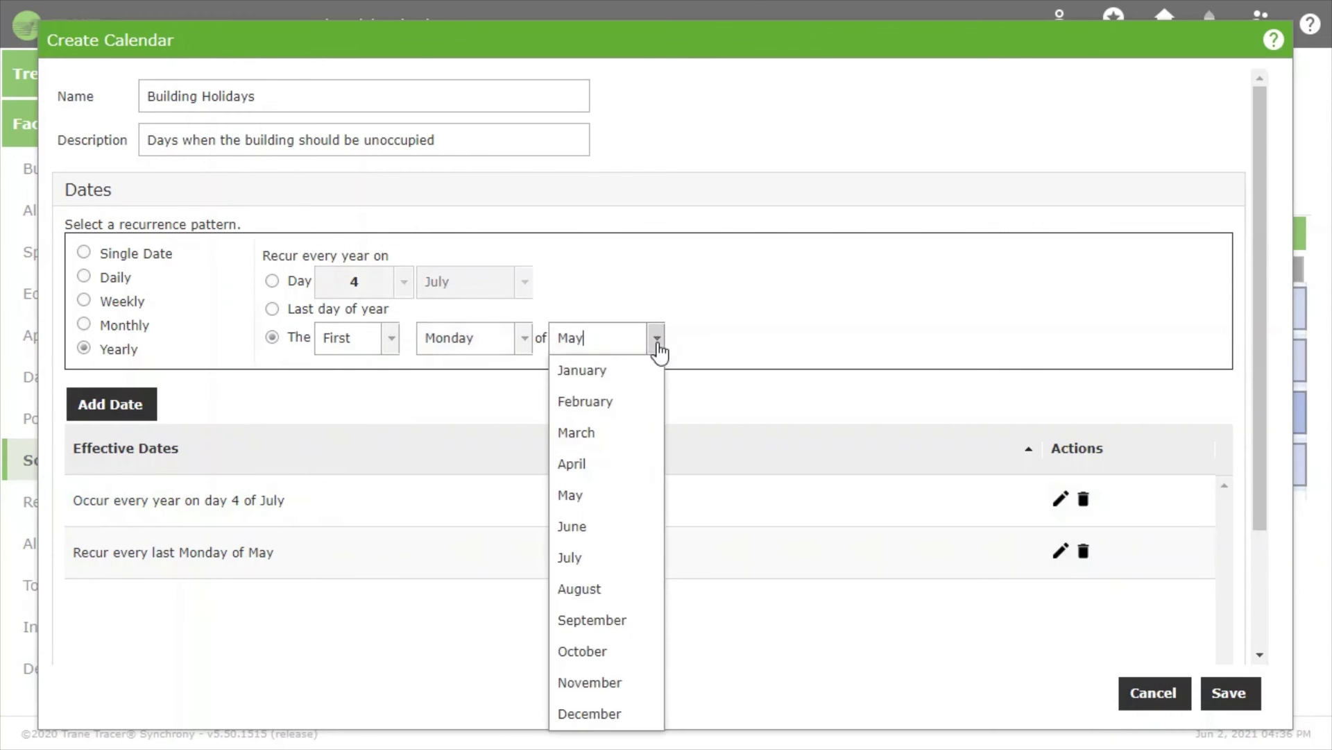
click(614, 619)
click(134, 408)
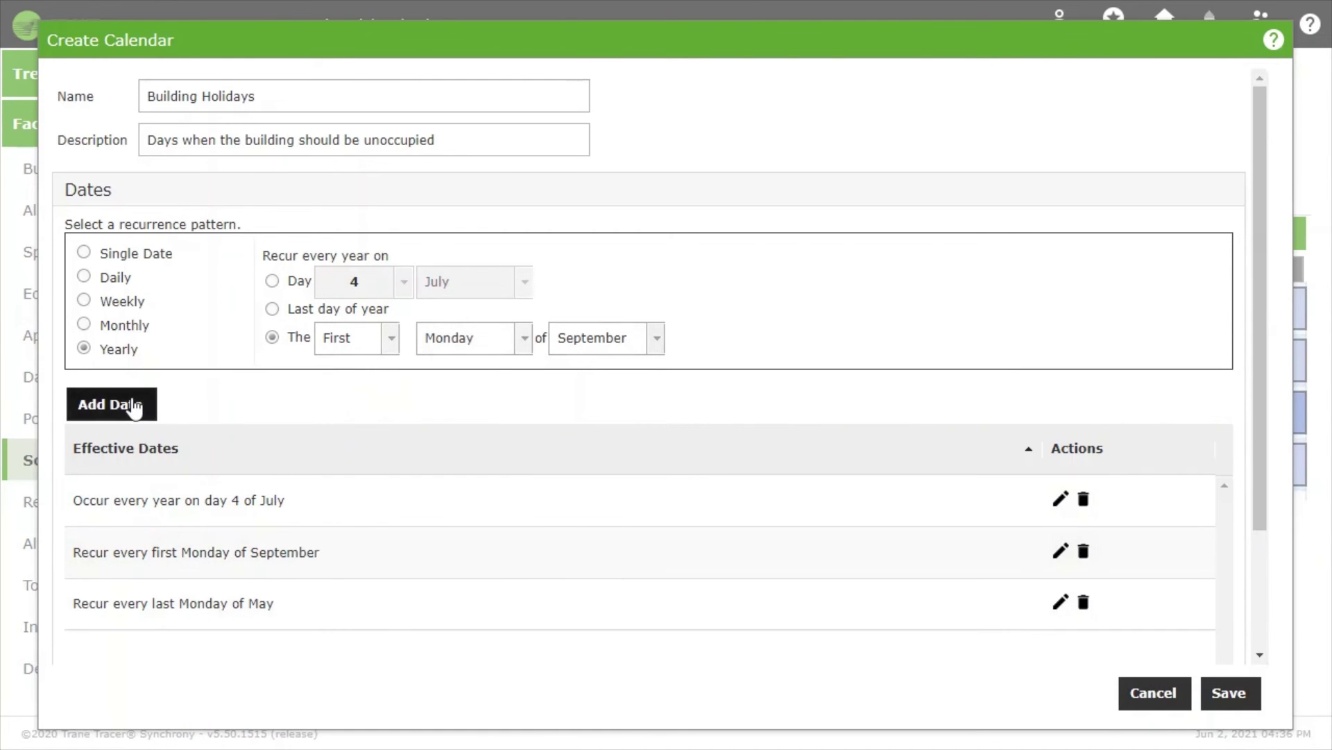
Step: Add the fourth Thursday of November as a yearly holiday
click(391, 340)
click(368, 464)
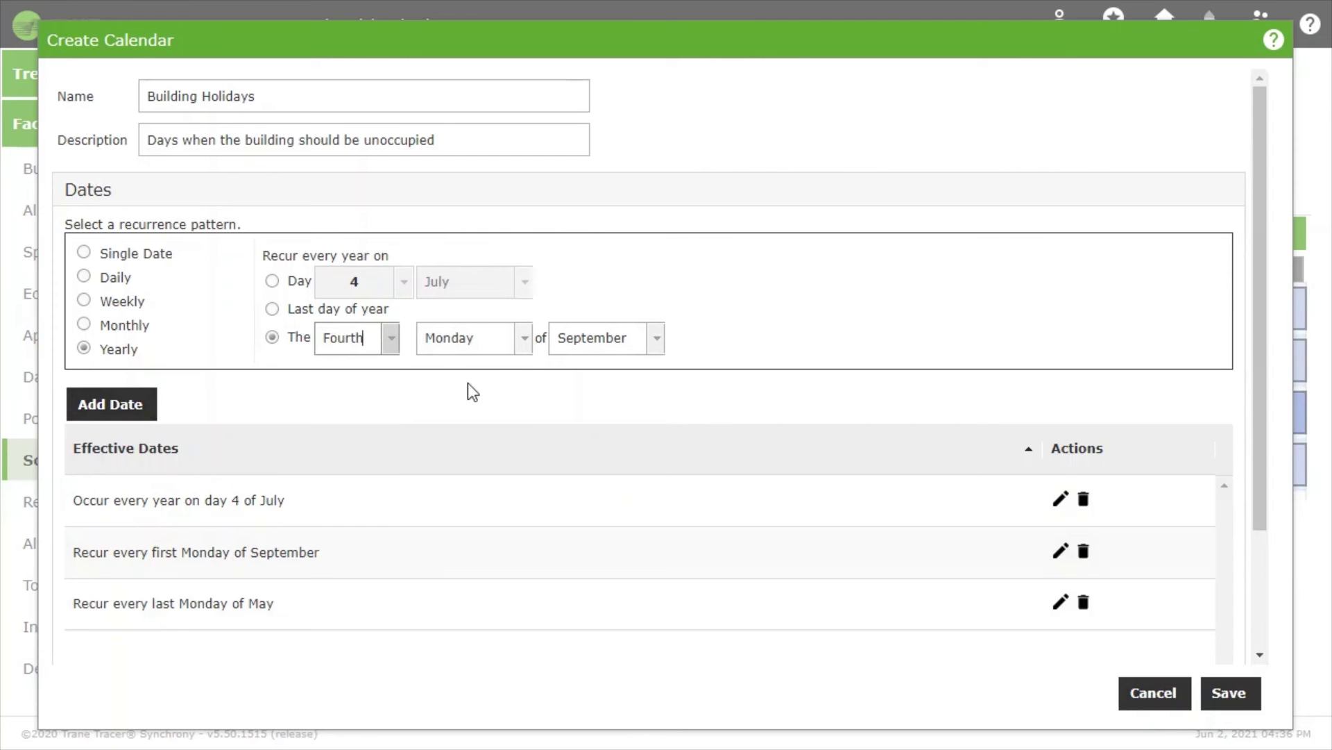
click(524, 338)
click(486, 493)
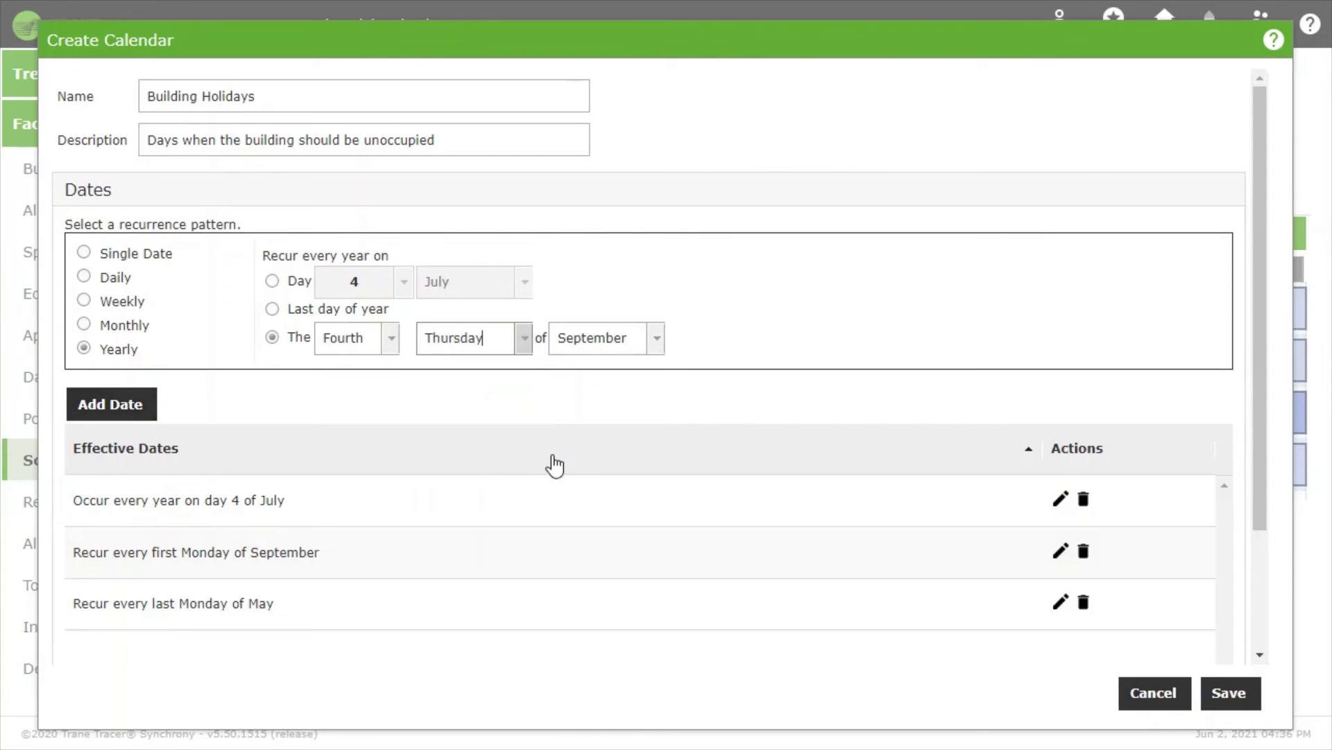
click(656, 341)
click(592, 683)
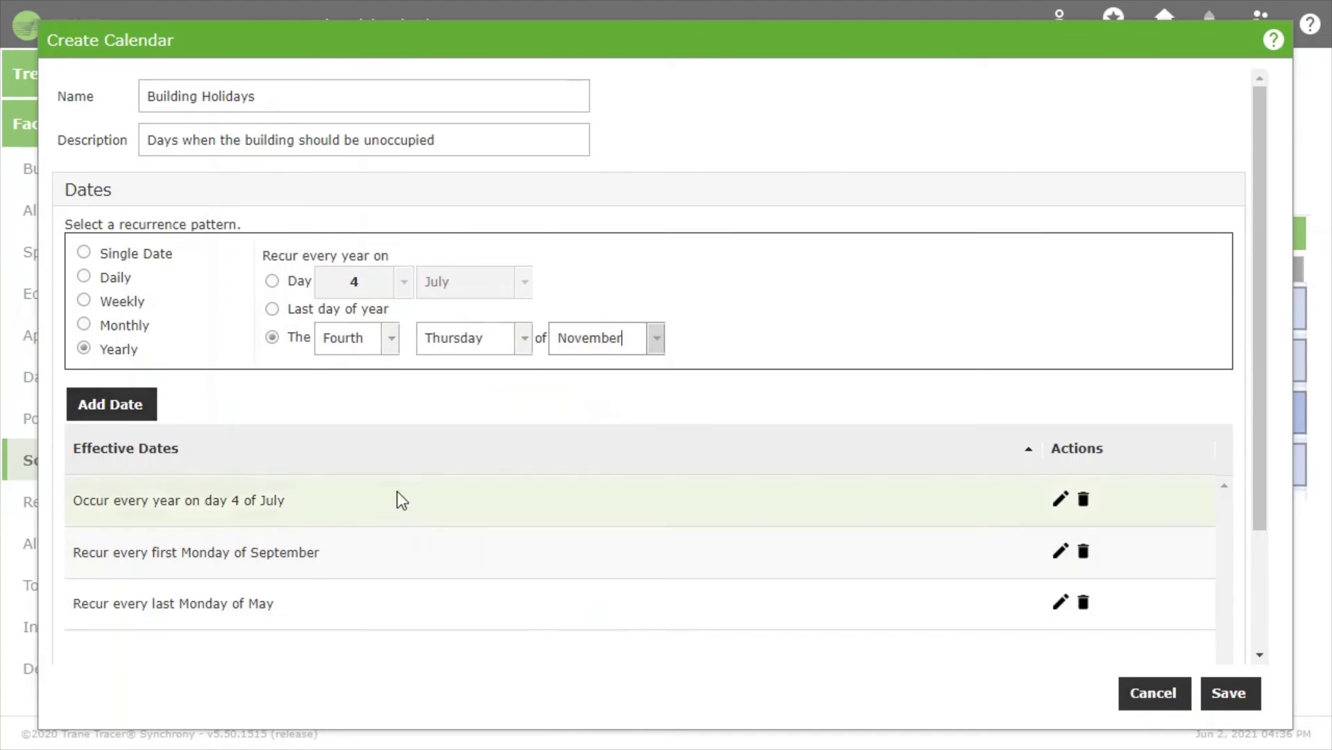
click(124, 405)
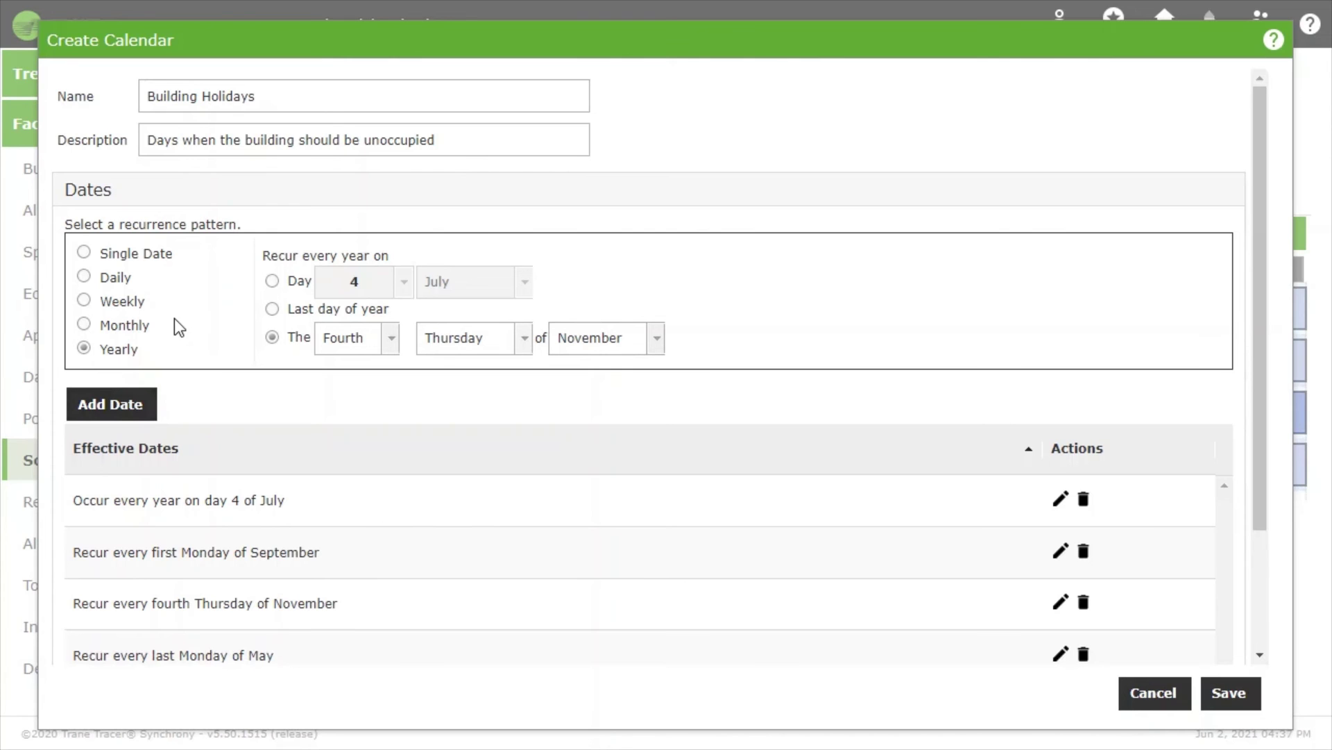
Step: Add November 25, 2022 as a one-time holiday date
click(160, 257)
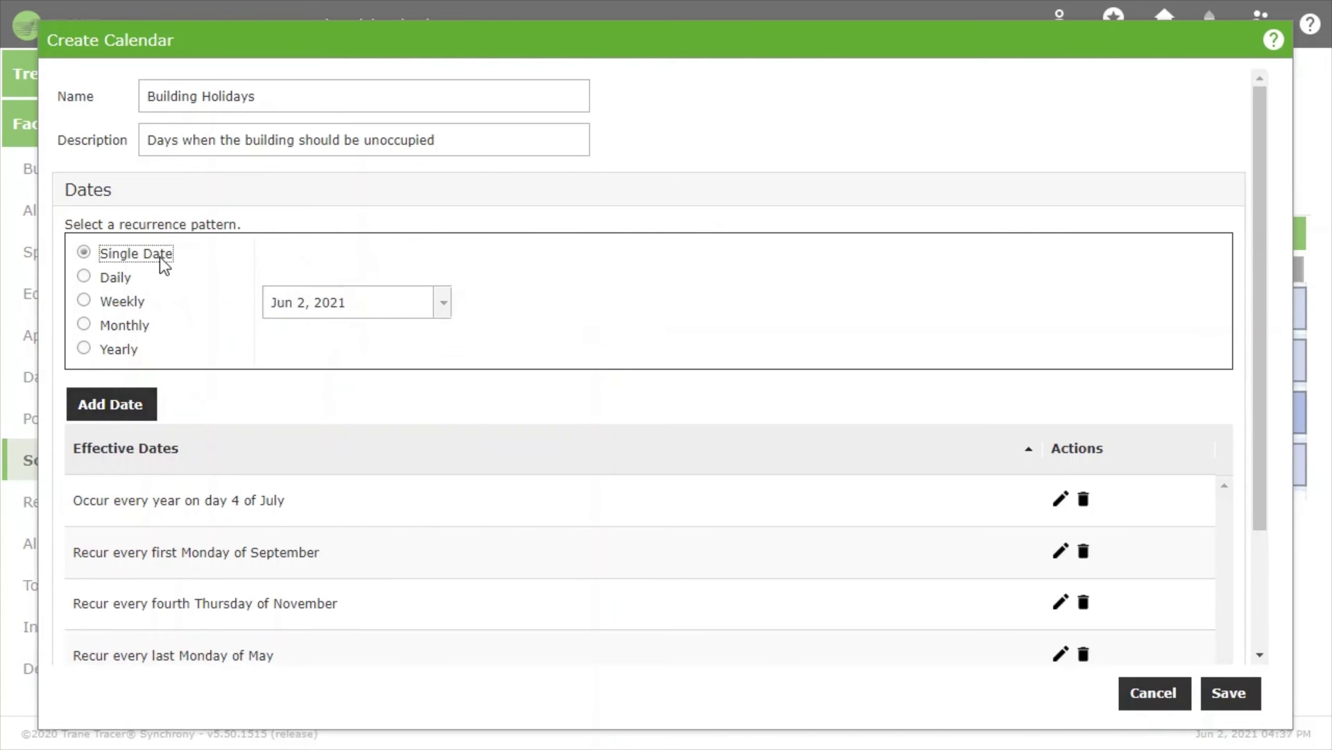
click(443, 303)
click(417, 522)
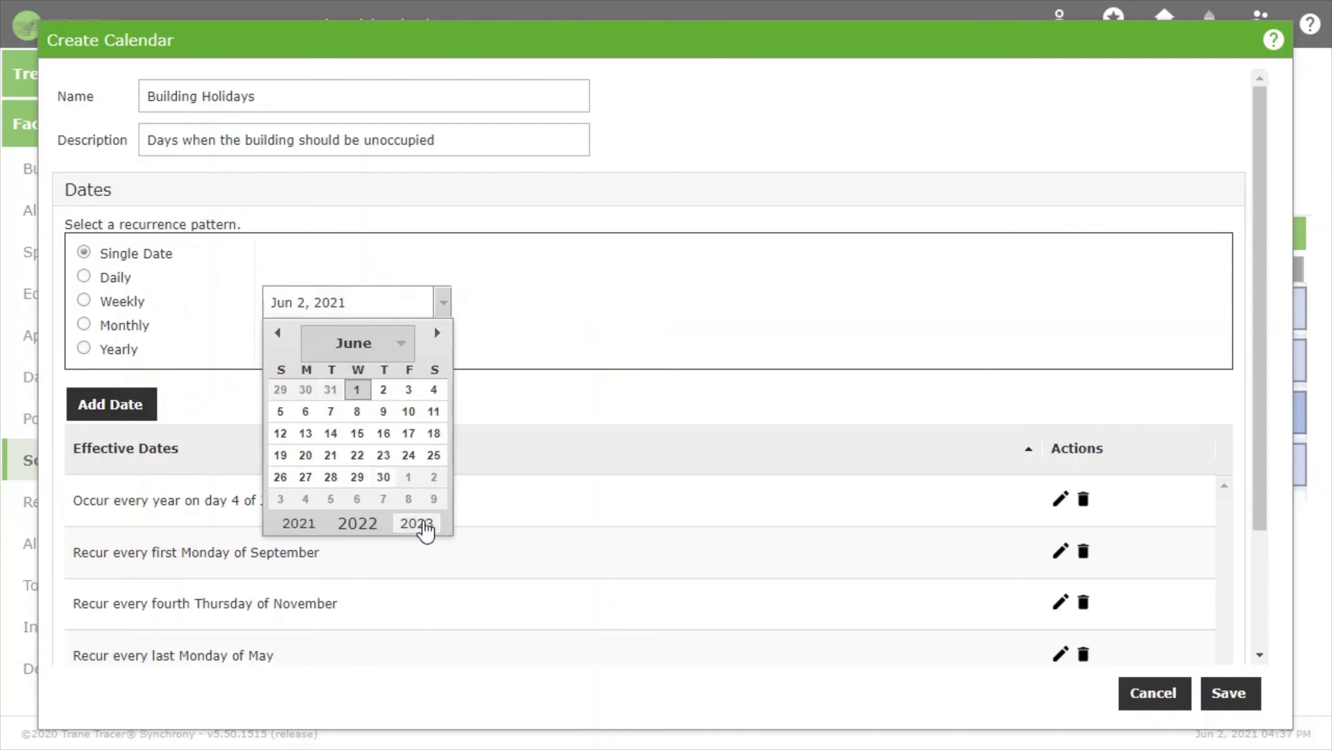
click(406, 343)
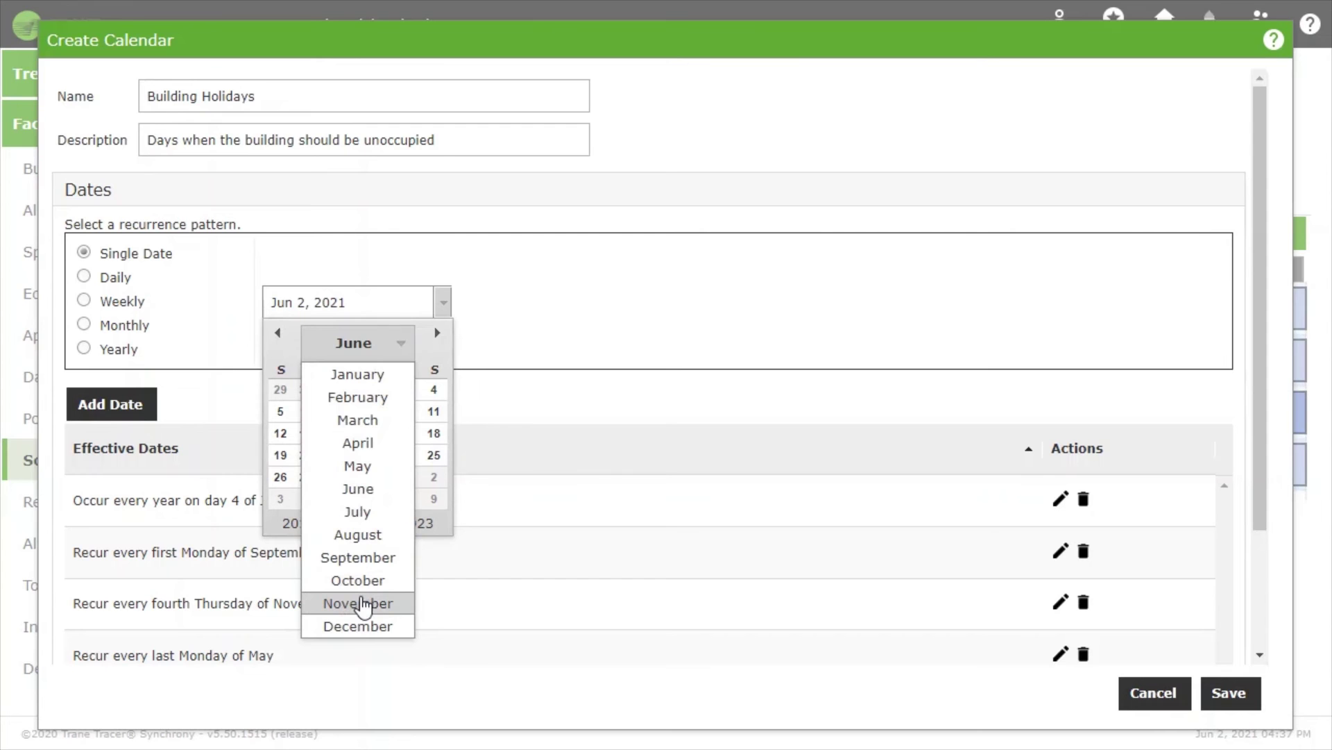
click(361, 604)
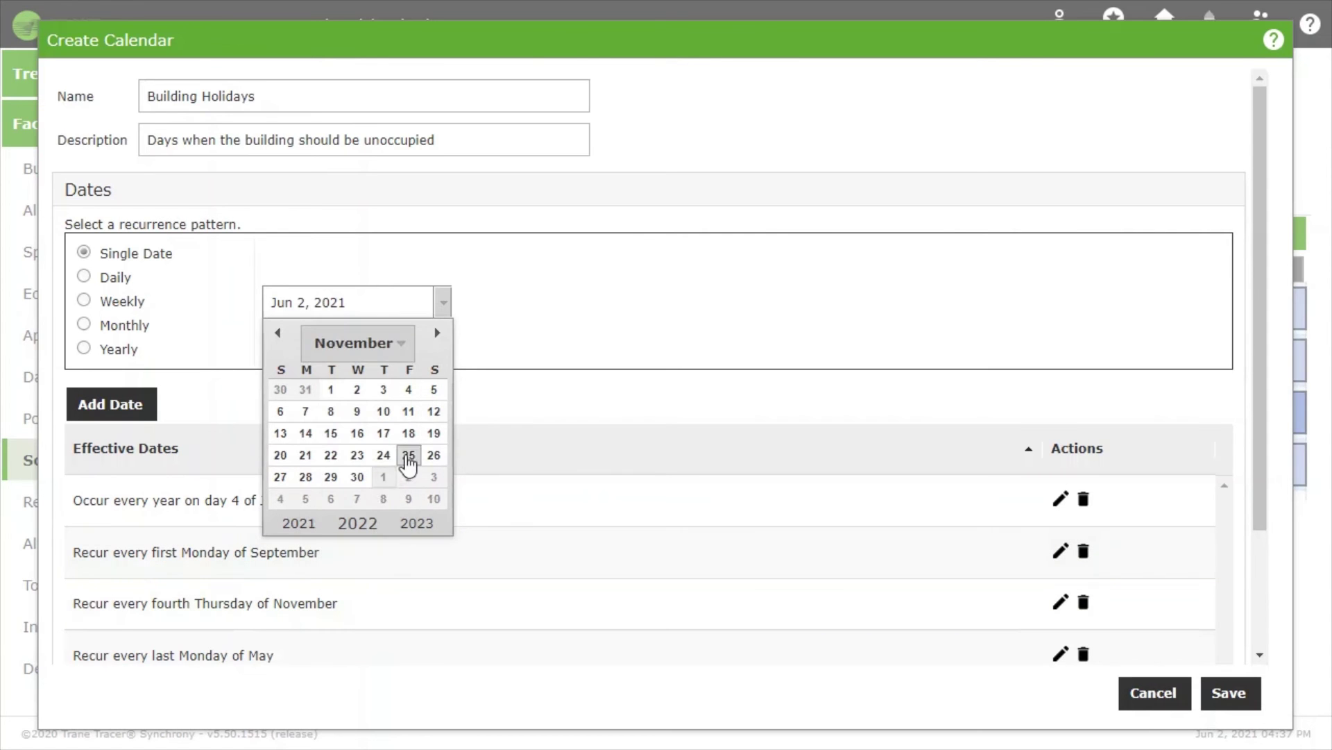
click(407, 455)
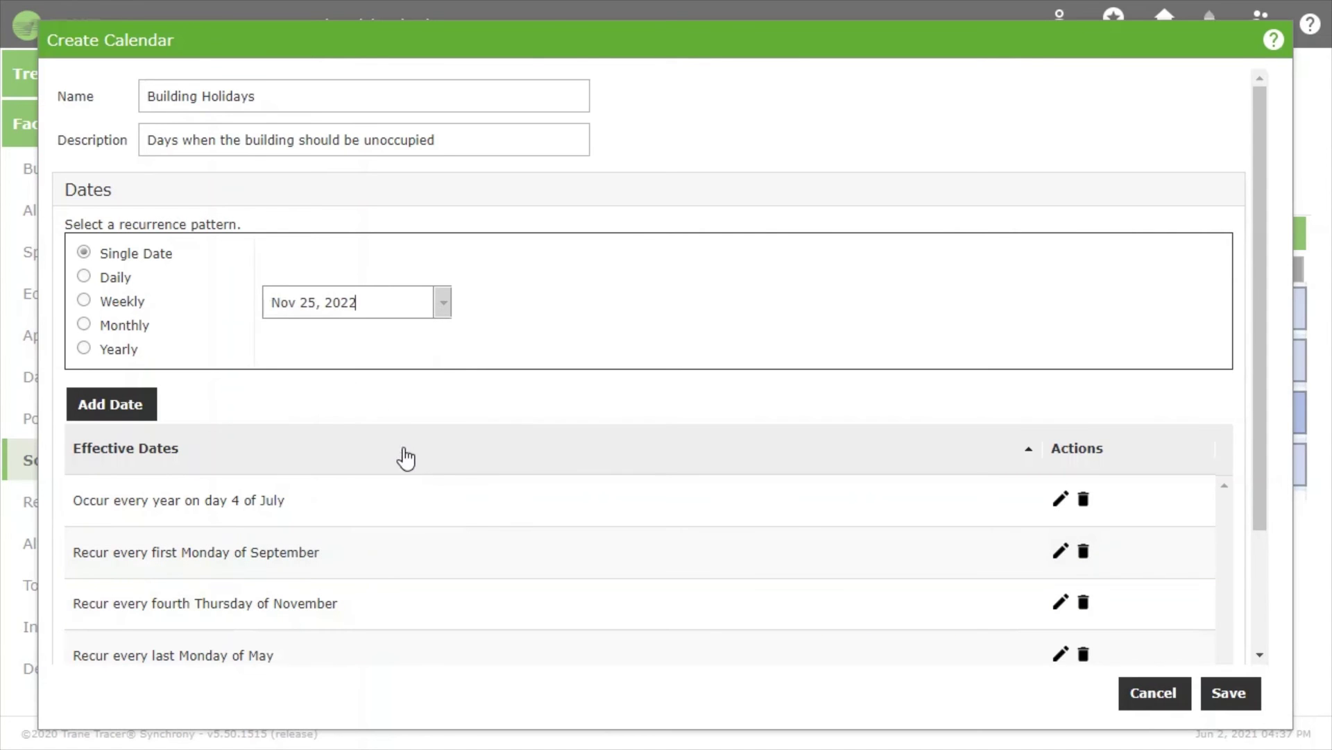
click(127, 409)
scroll(201, 564, down, 3)
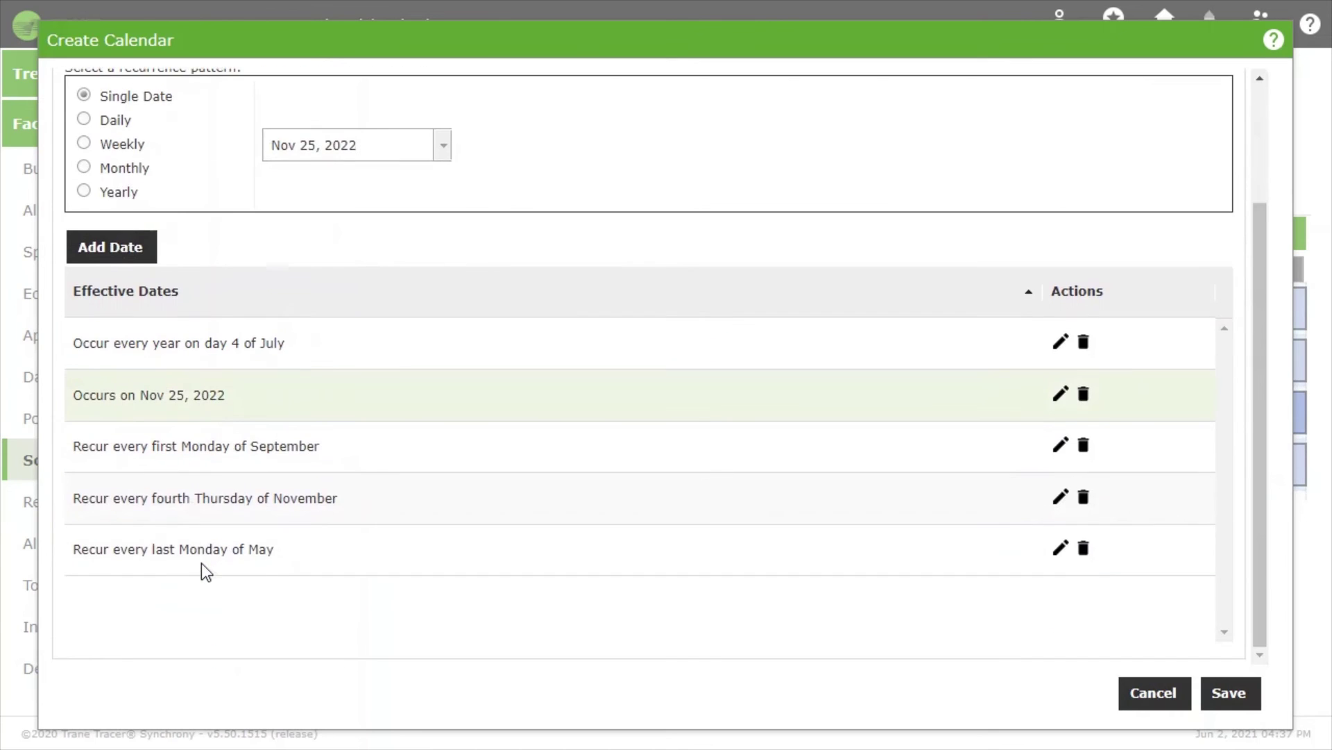
scroll(202, 564, up, 2)
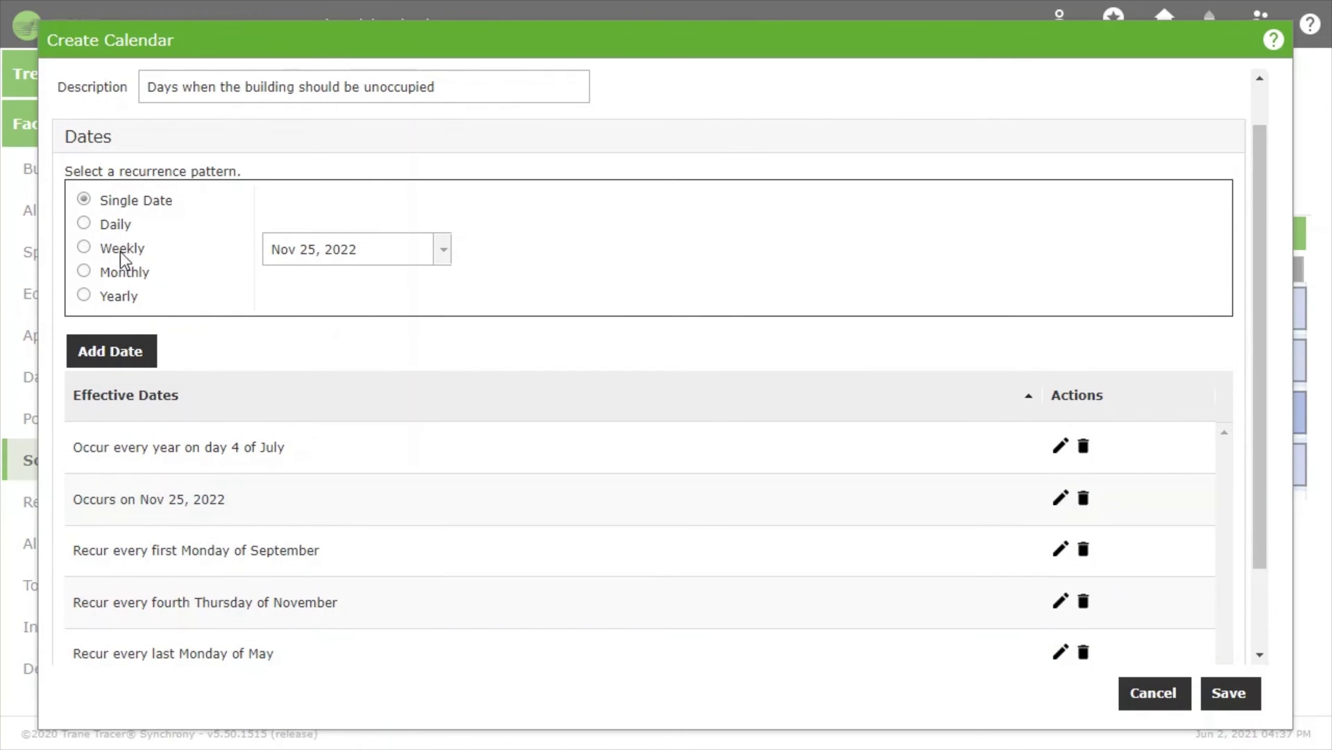
Step: Add December 23, 2022 as a one-time holiday date
click(444, 250)
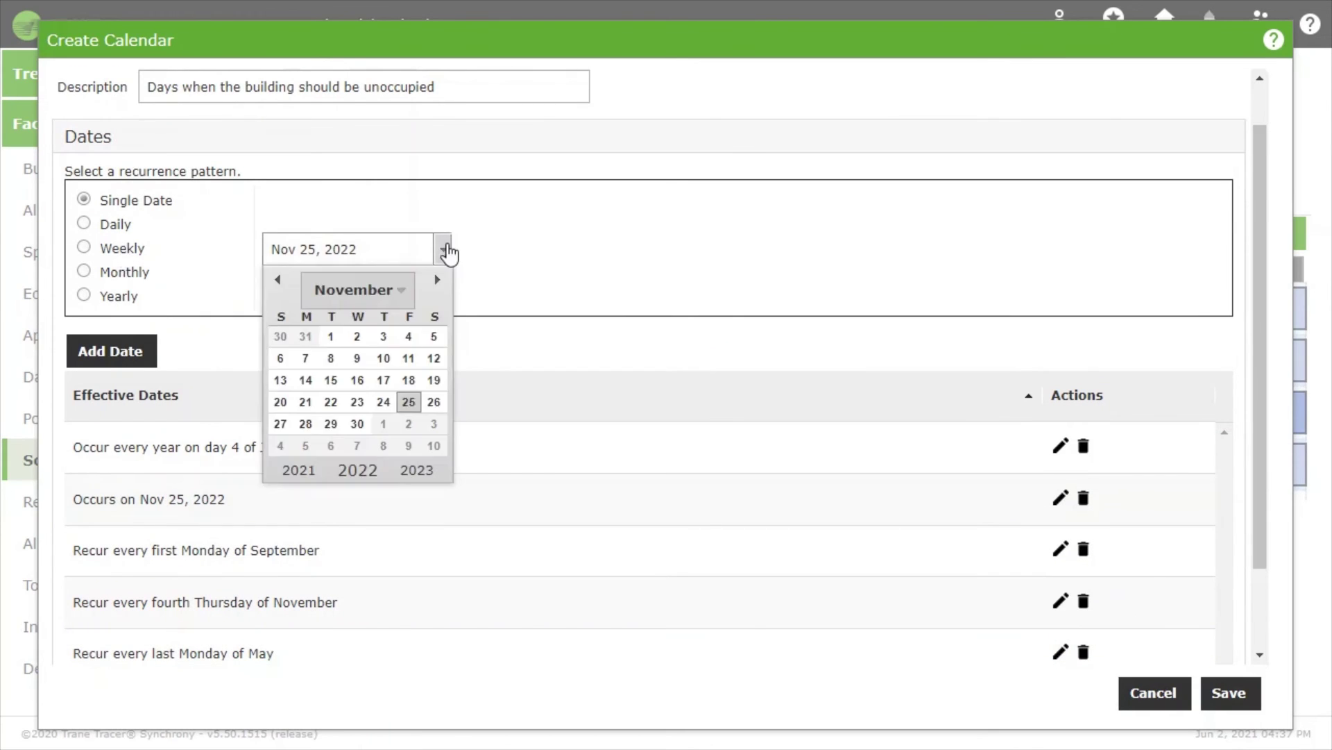
click(402, 295)
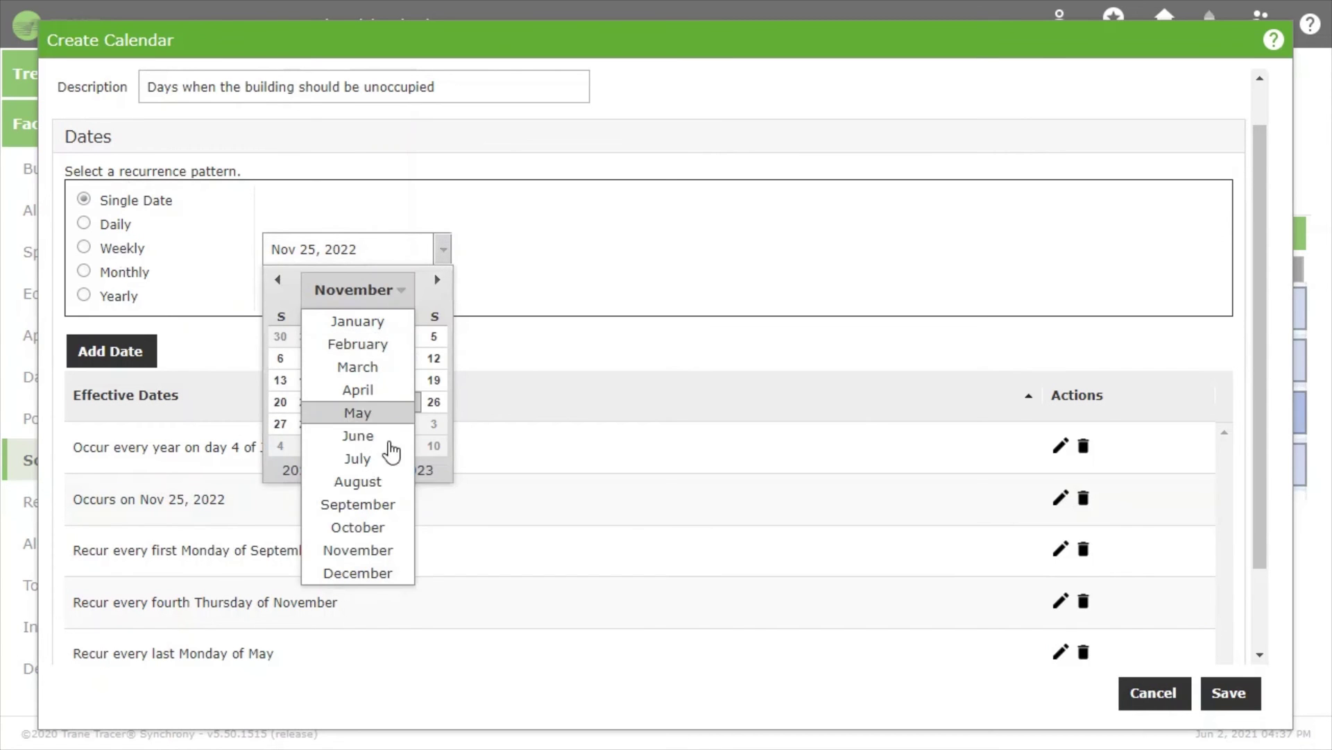
click(366, 570)
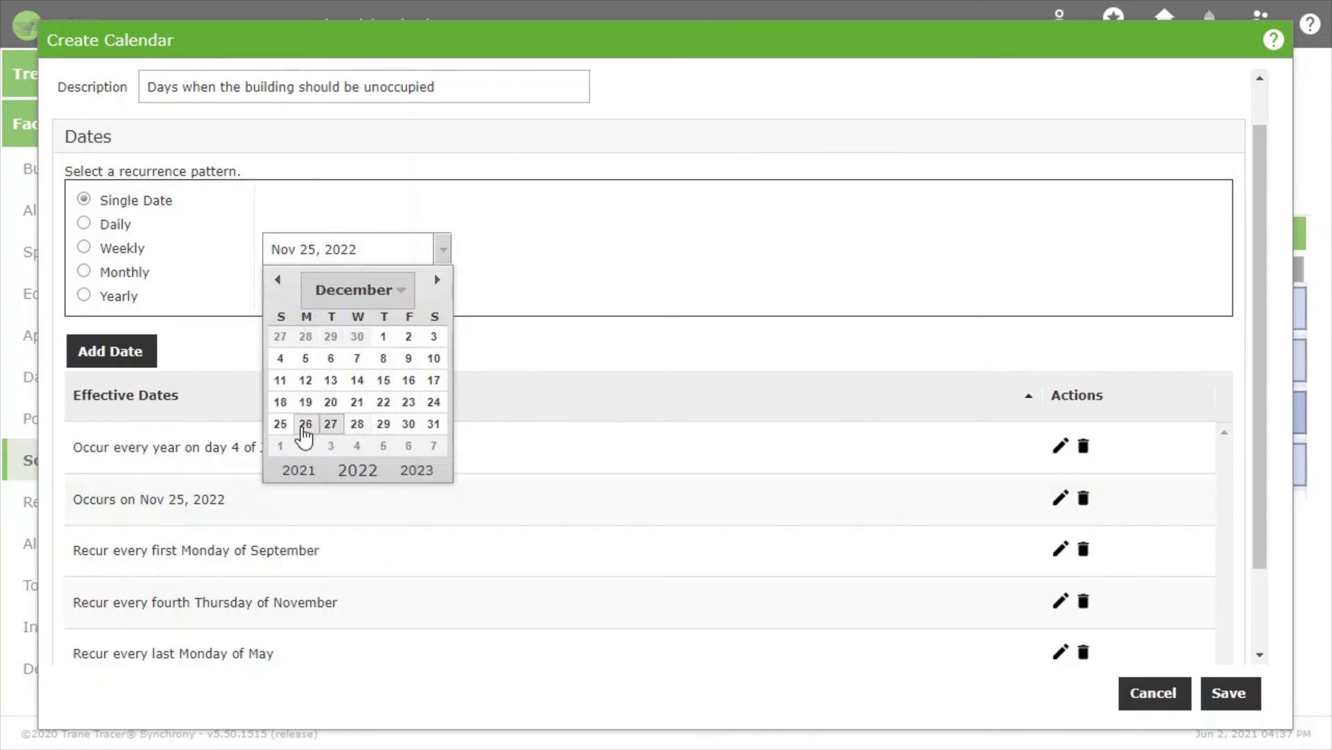
click(411, 408)
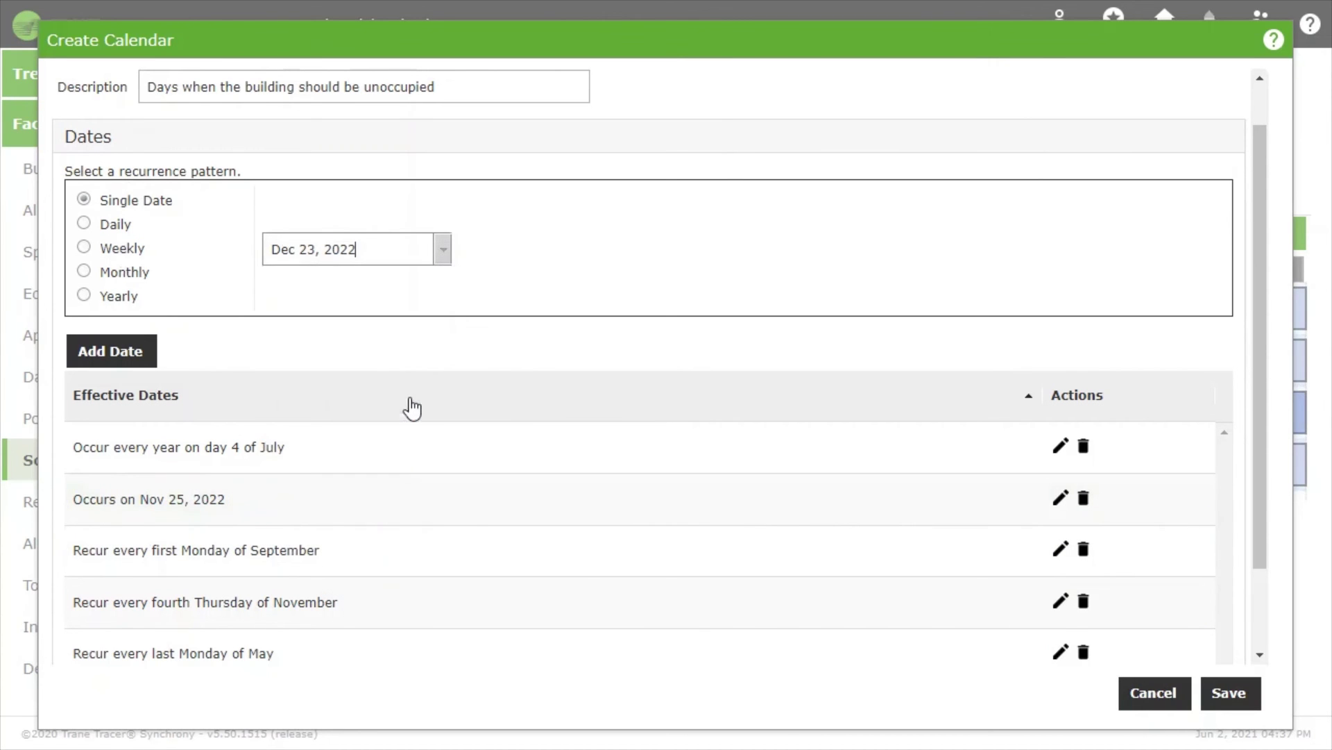
click(115, 352)
Step: Review the Effective Dates list and save the Building Holidays calendar
scroll(190, 447, down, 3)
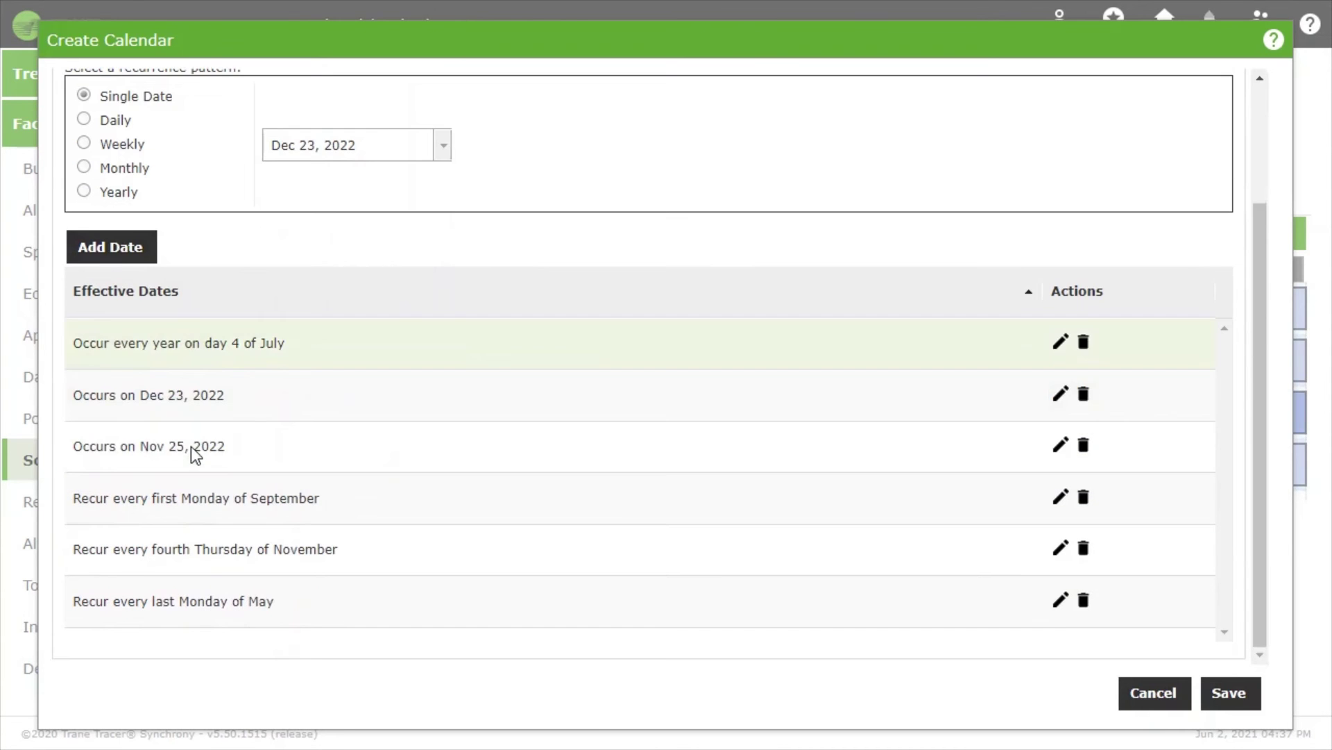
scroll(189, 572, up, 3)
scroll(211, 562, down, 3)
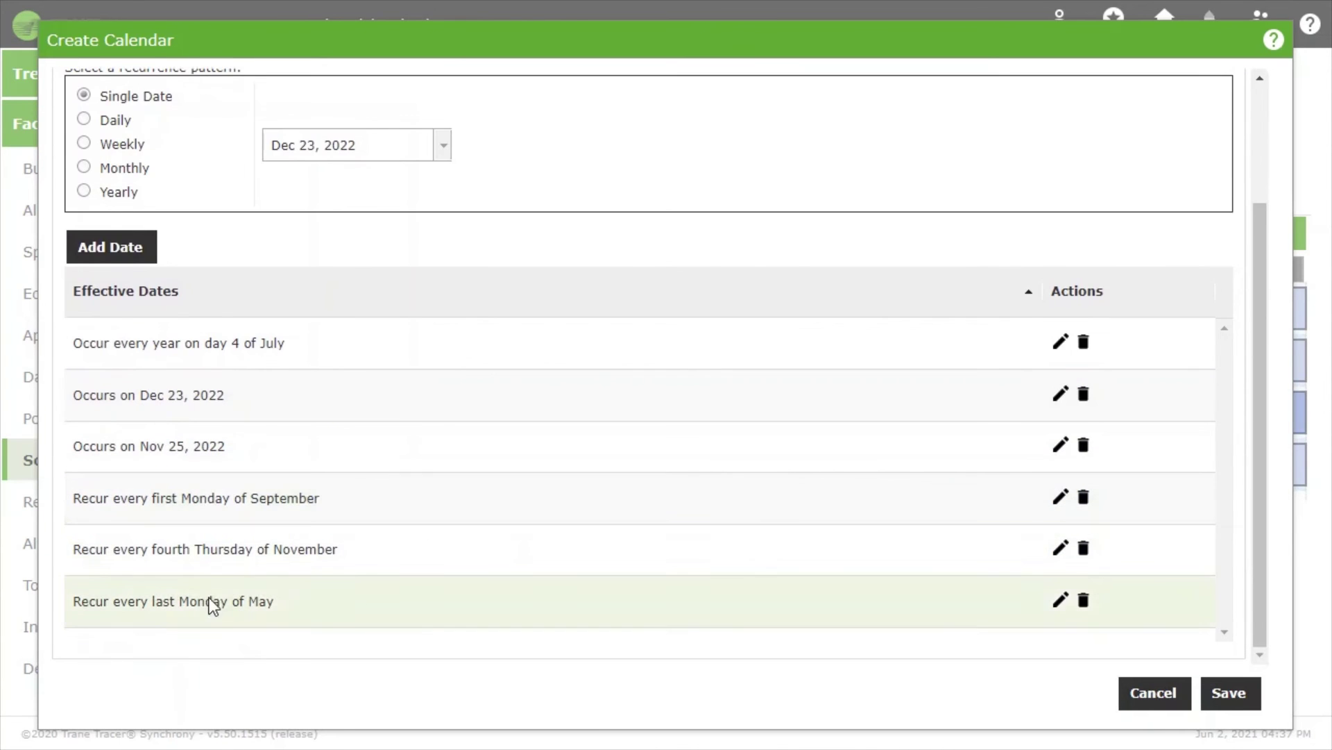
click(1238, 708)
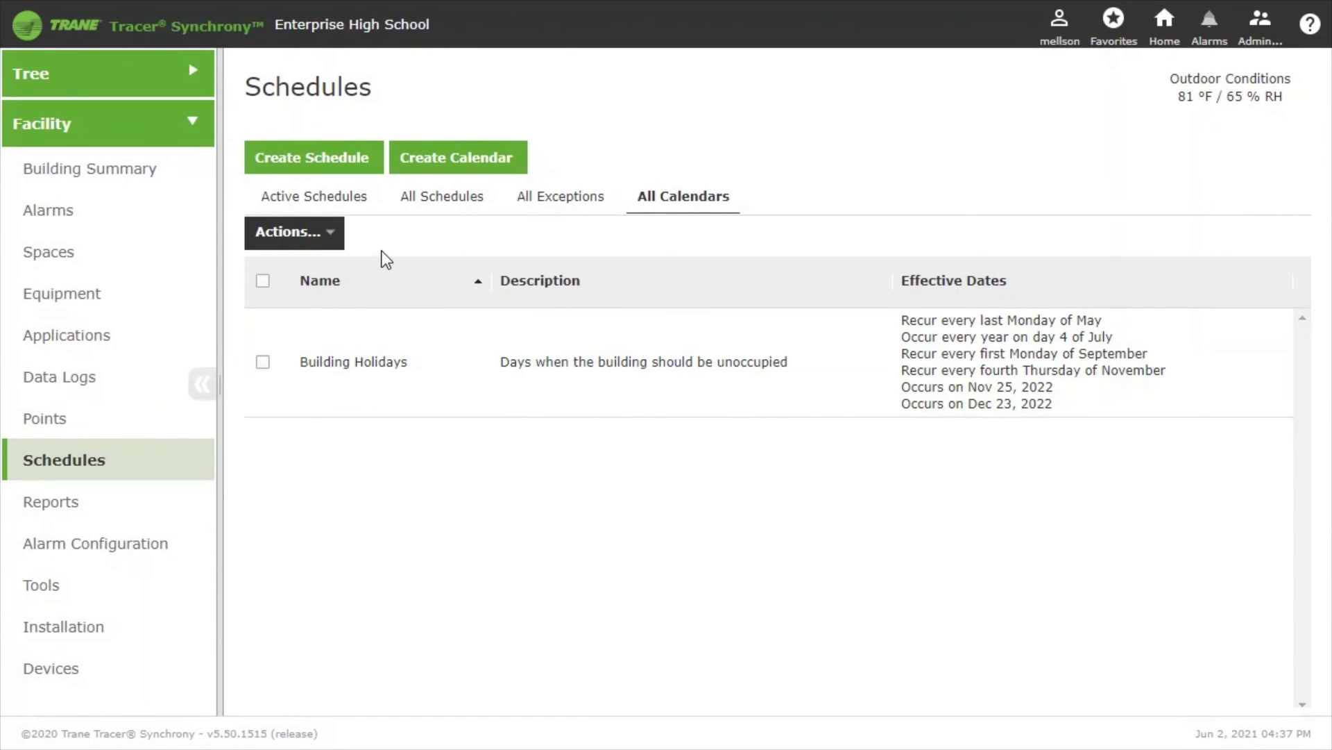
Step: Return to the Active Schedules timeline view
click(360, 198)
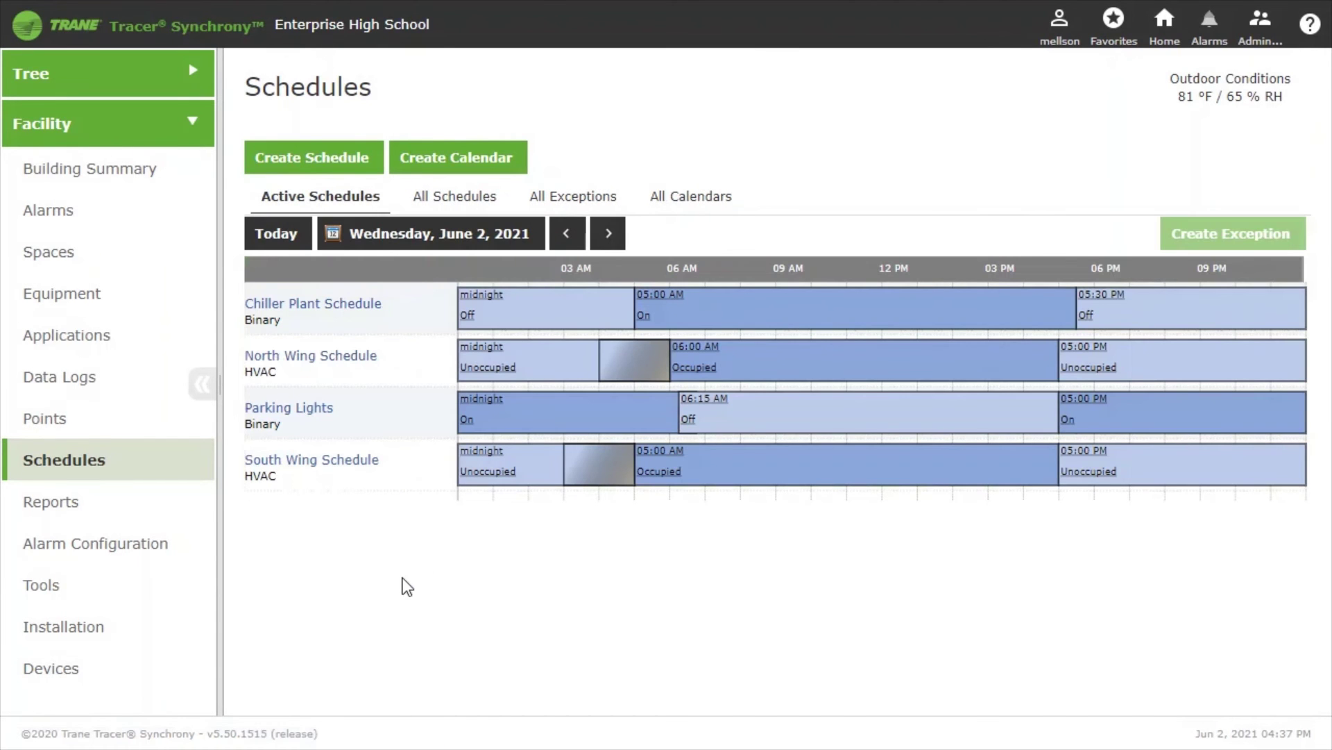
Step: Select the South Wing and North Wing schedules and advance a new exception to Dates and Events
click(398, 481)
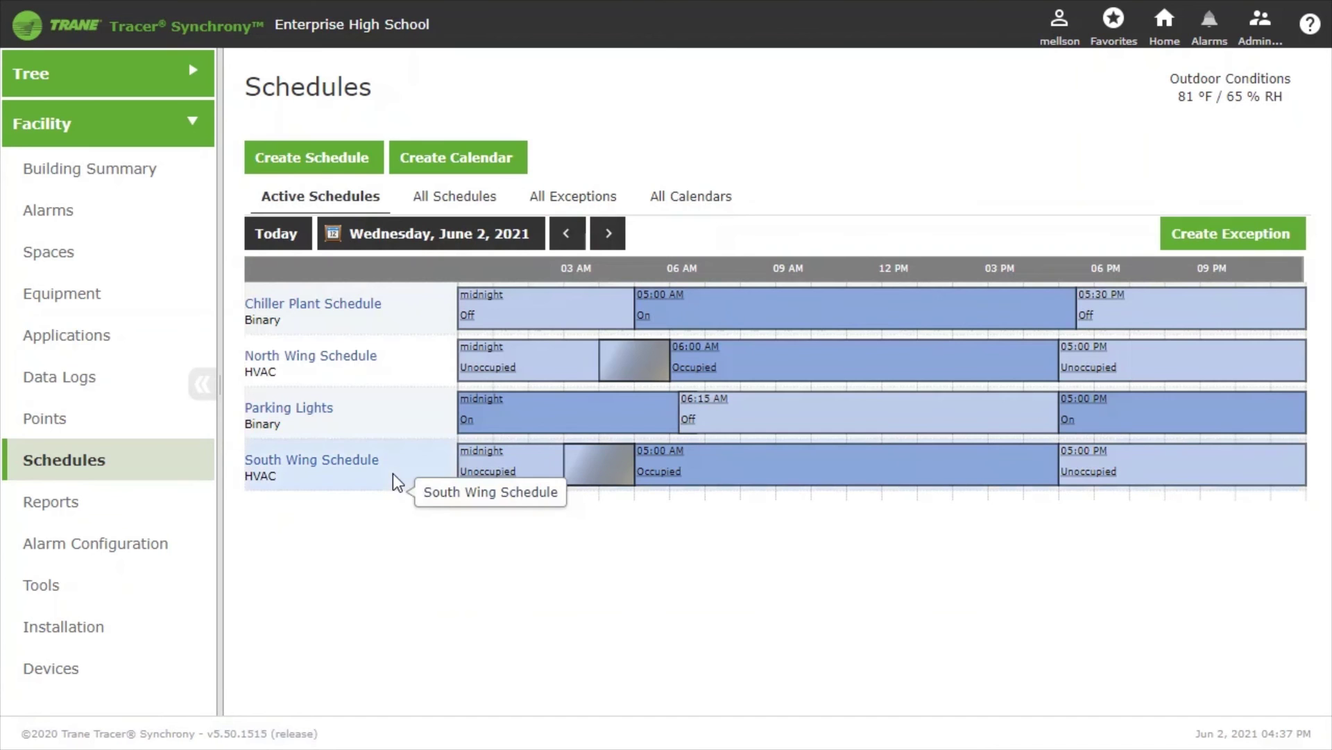
click(408, 376)
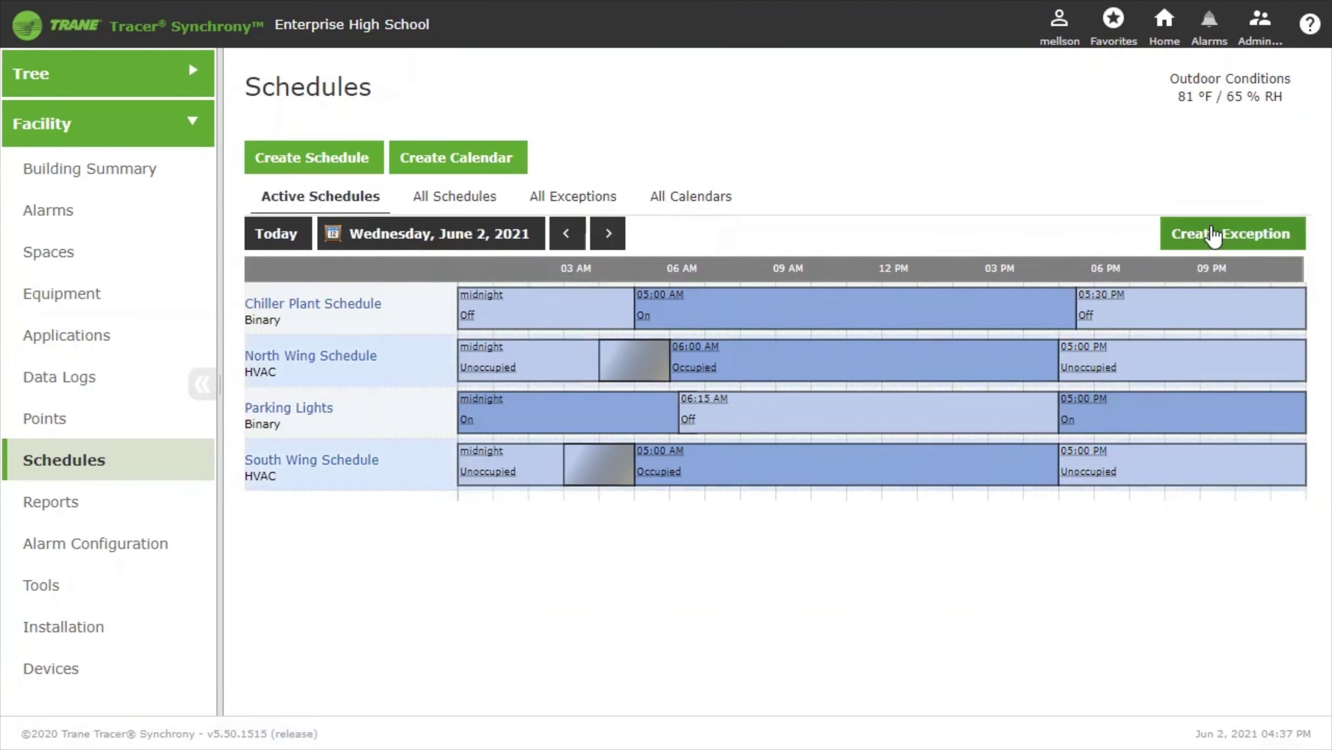
click(1213, 236)
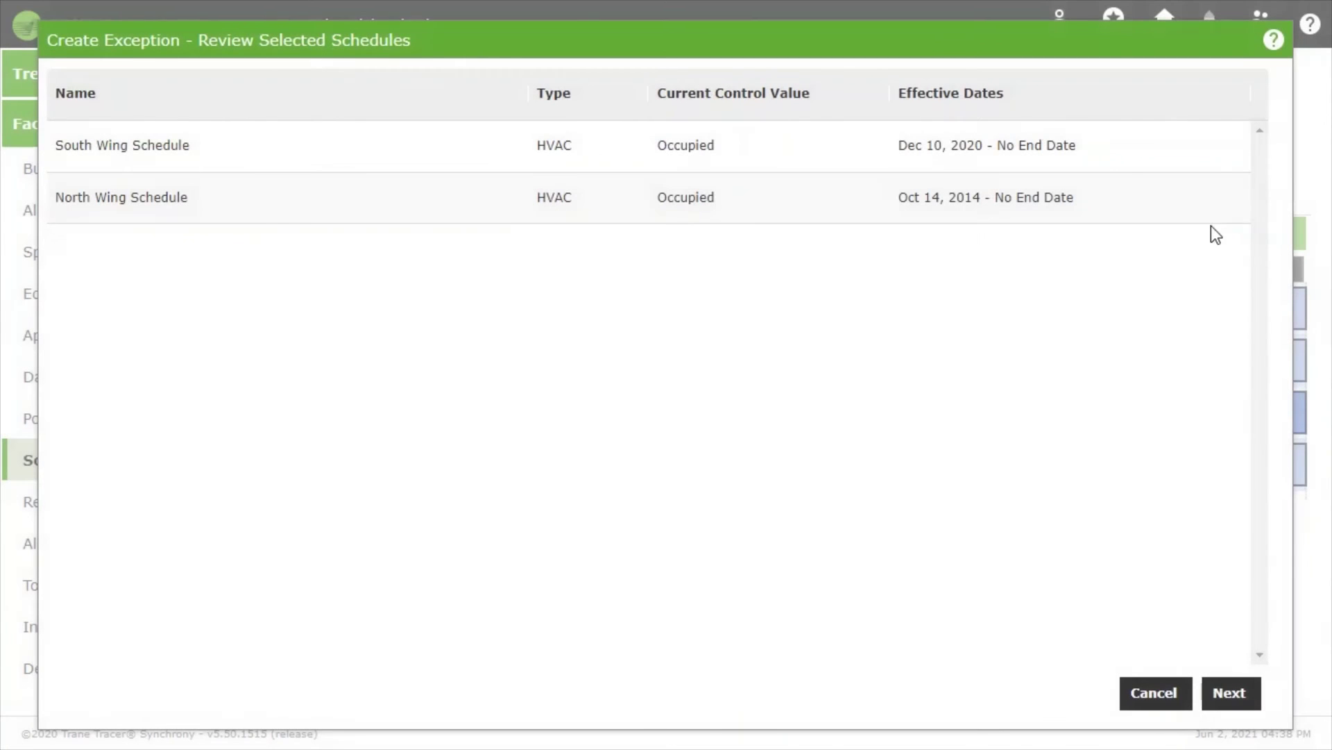
click(1229, 699)
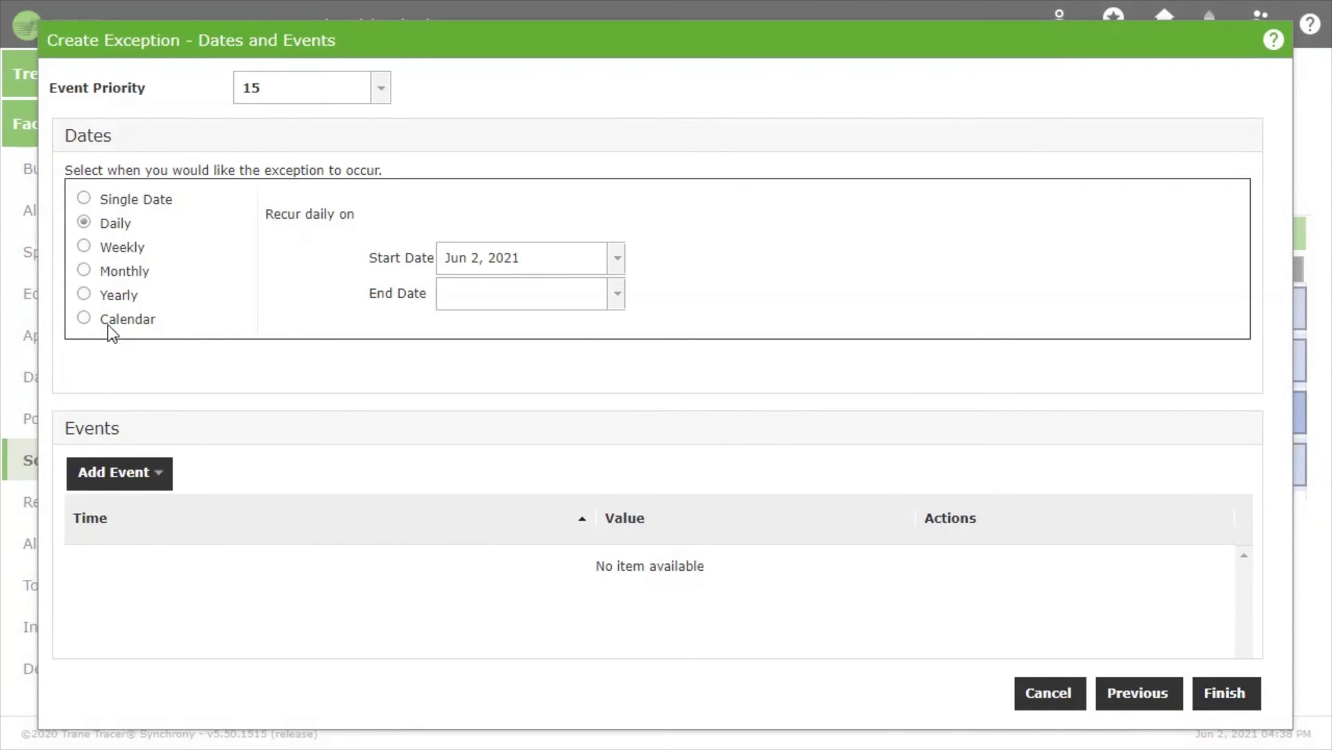
Step: Base the wing schedules' exception dates on the Building Holidays calendar
click(108, 323)
click(517, 261)
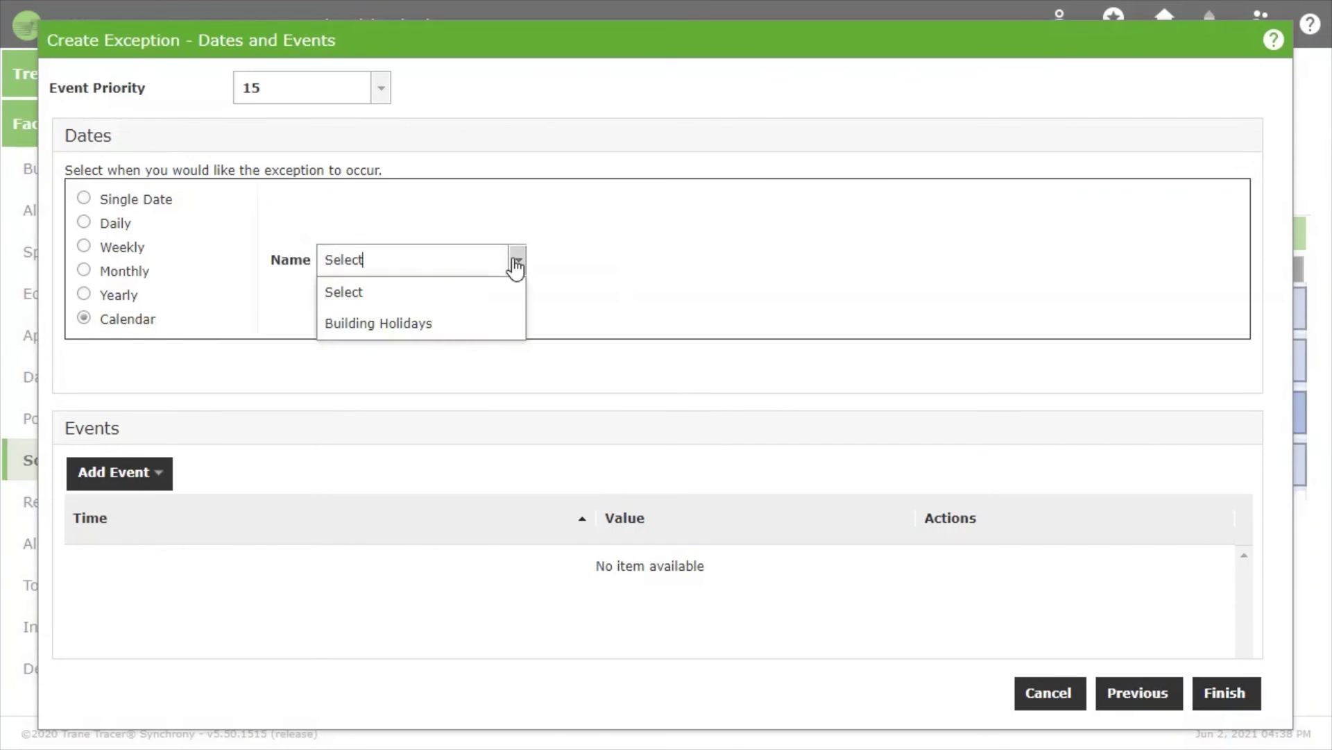
click(400, 324)
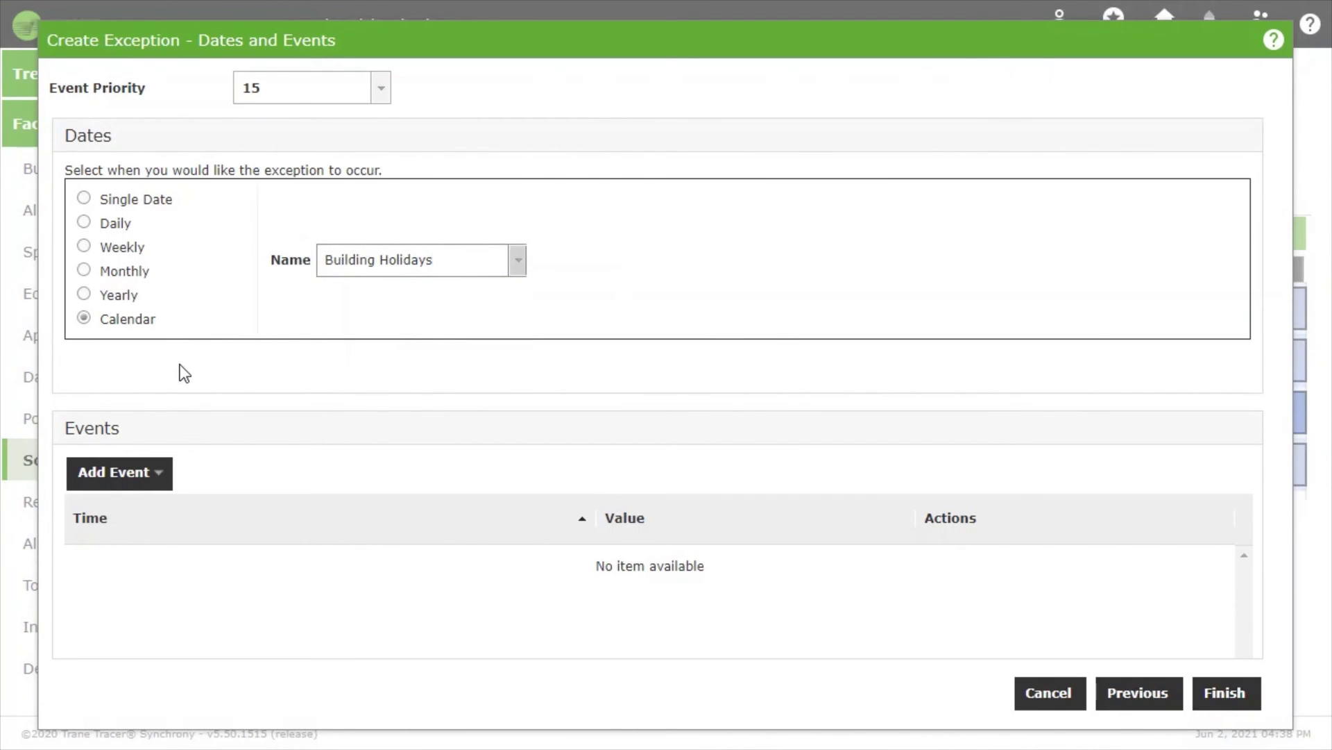
Step: Add a 12:00 AM Unoccupied event, finish the exception, and select the Chiller Plant Schedule
click(170, 477)
click(256, 541)
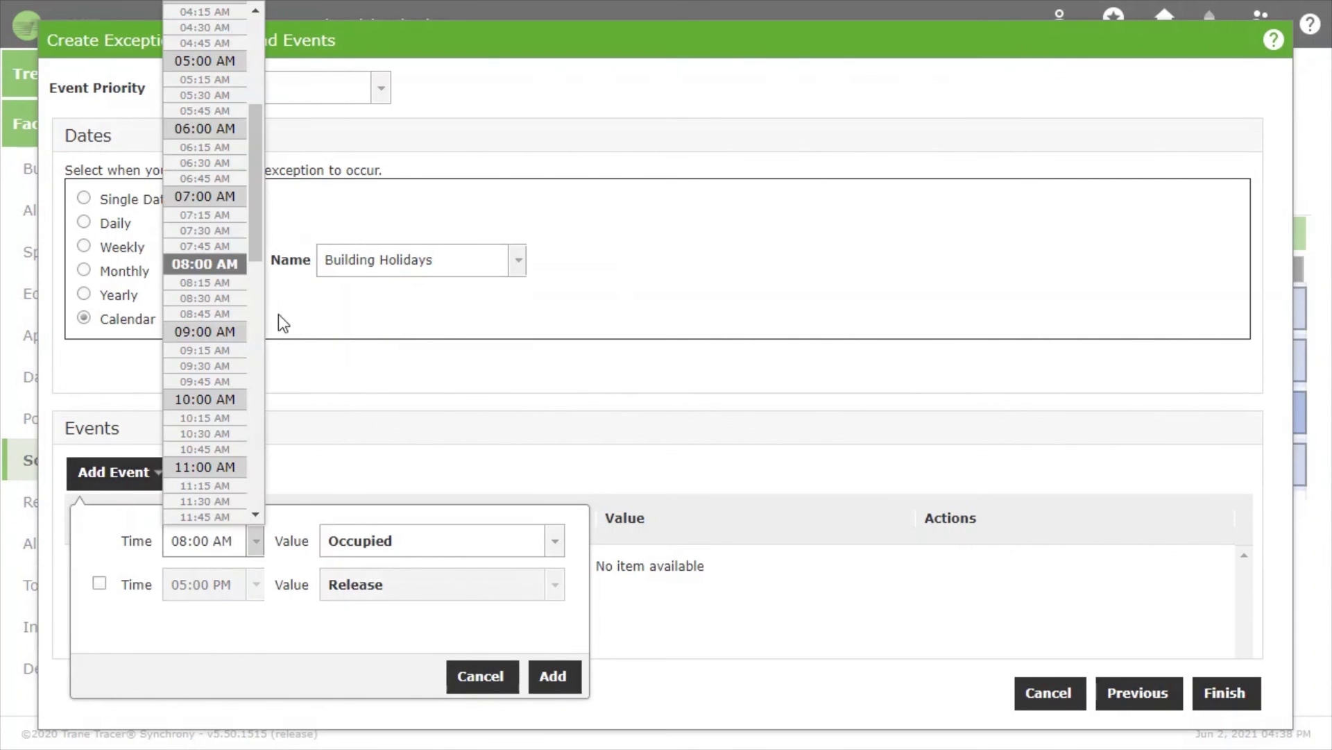
drag(256, 186, 252, 56)
click(205, 11)
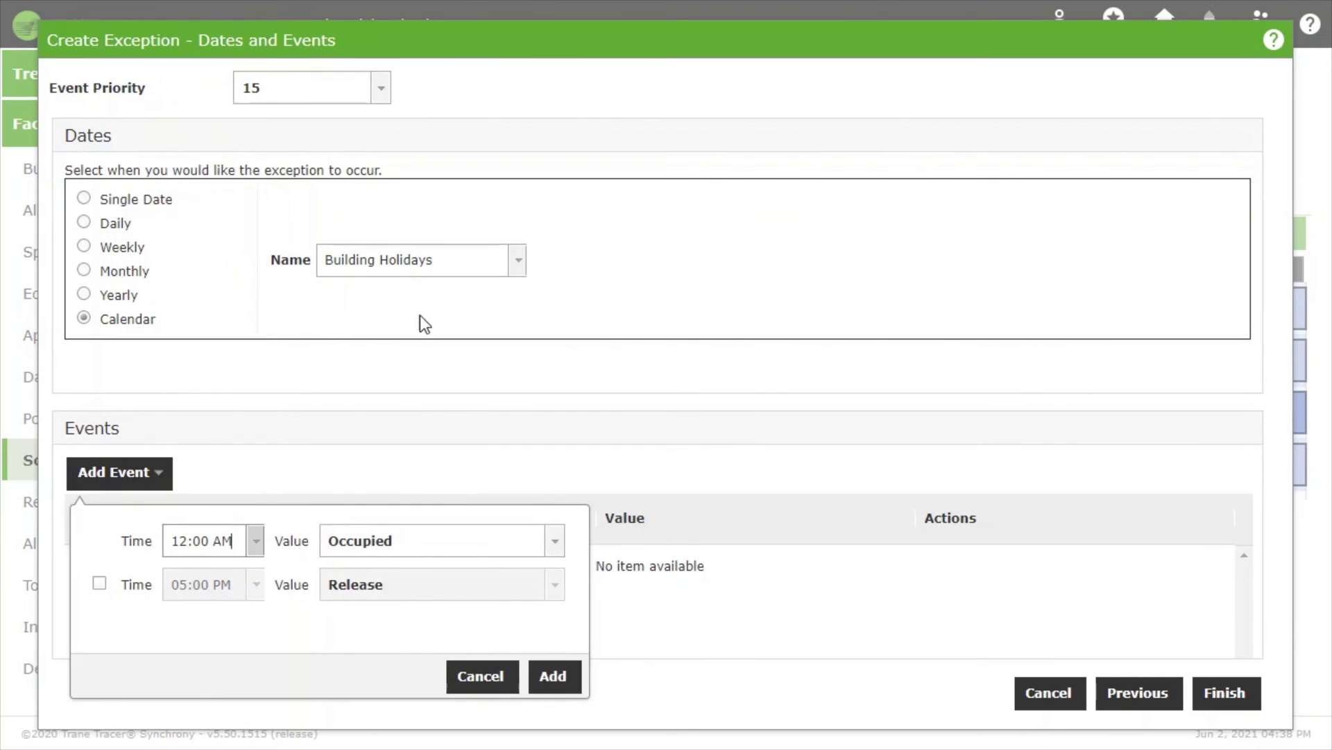
click(548, 540)
click(390, 640)
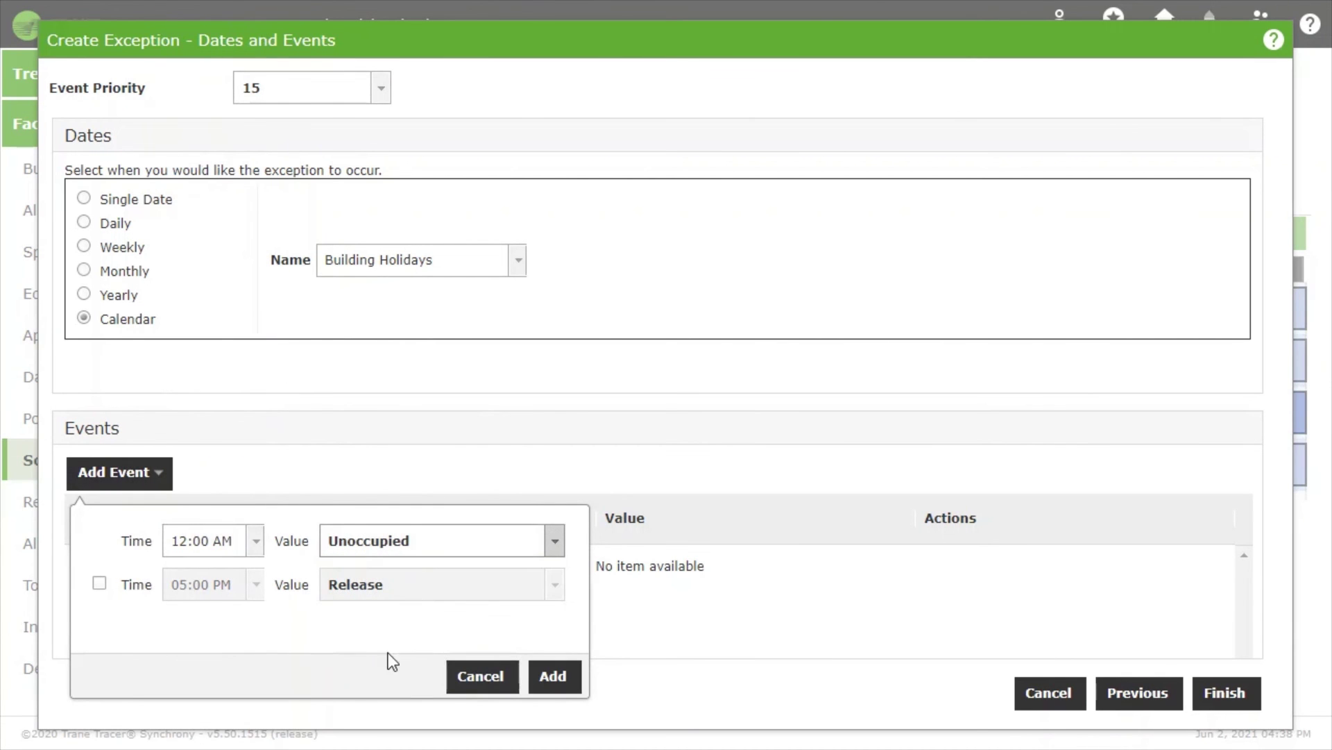
click(554, 676)
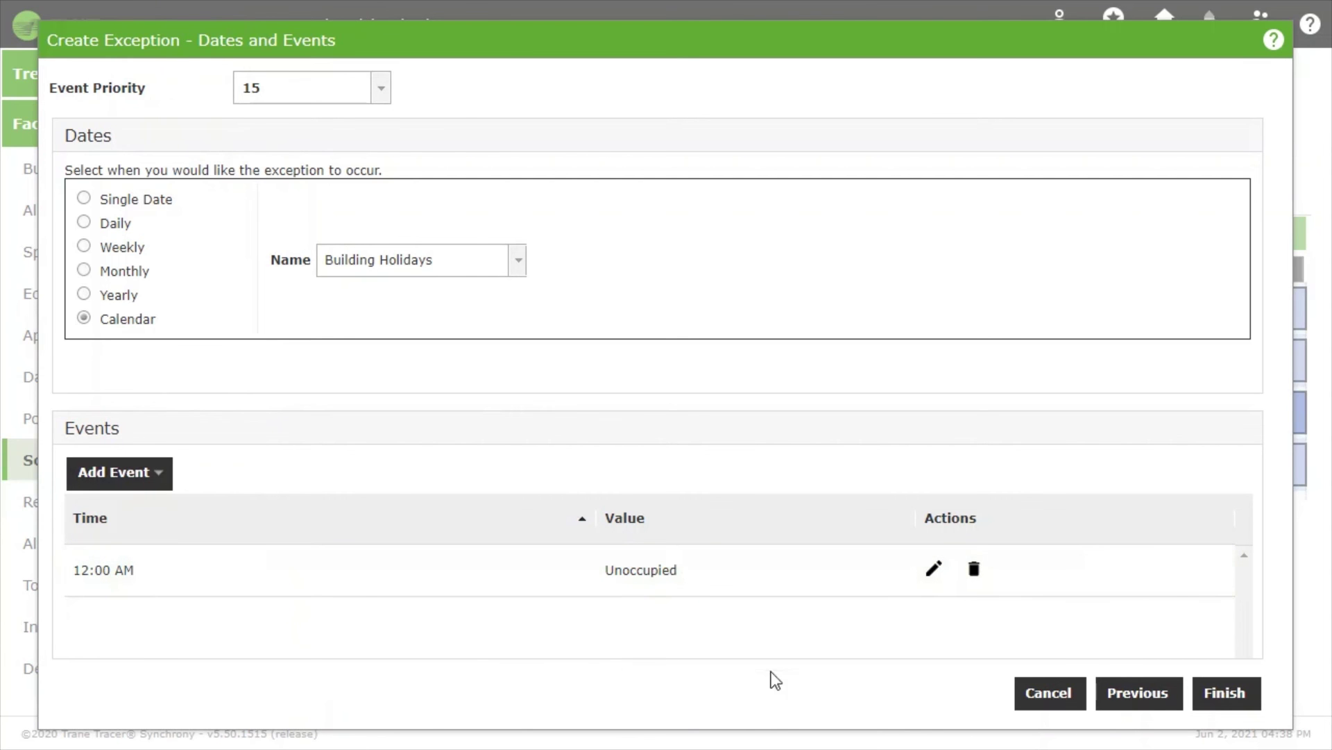
click(1215, 690)
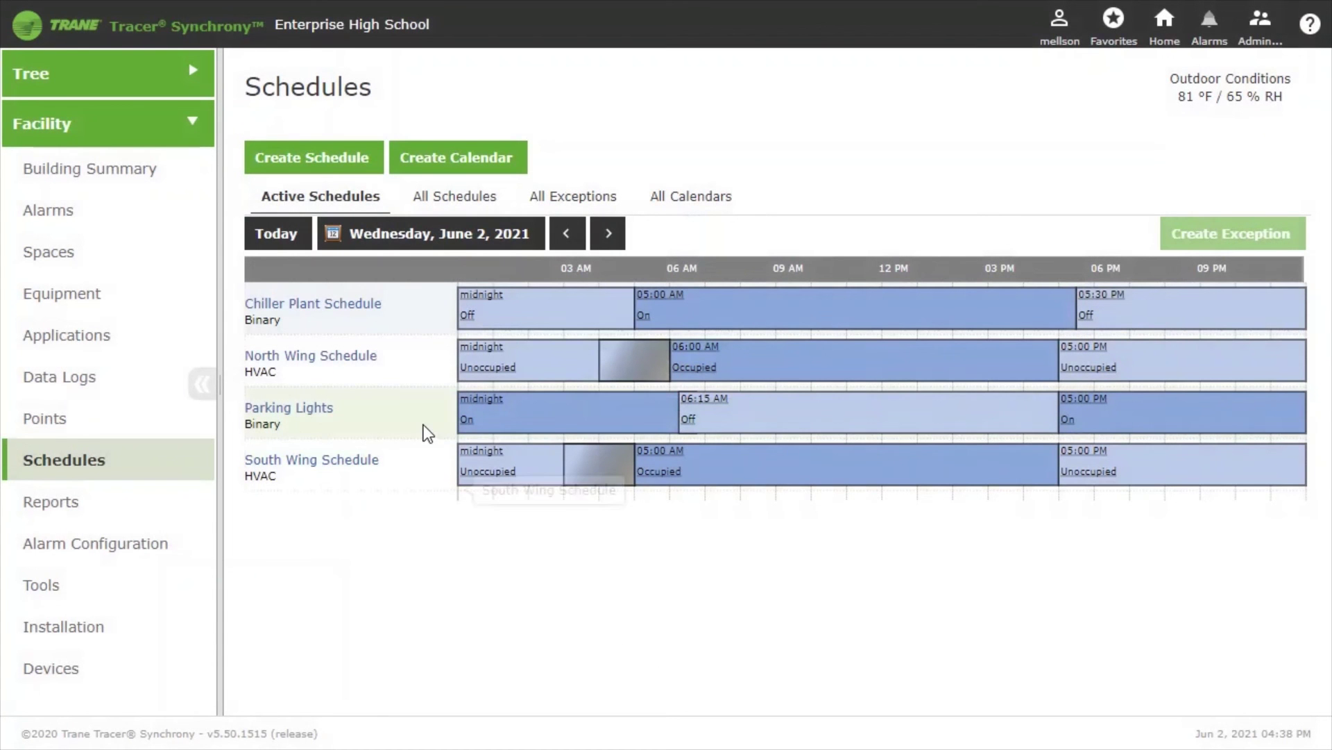
click(407, 313)
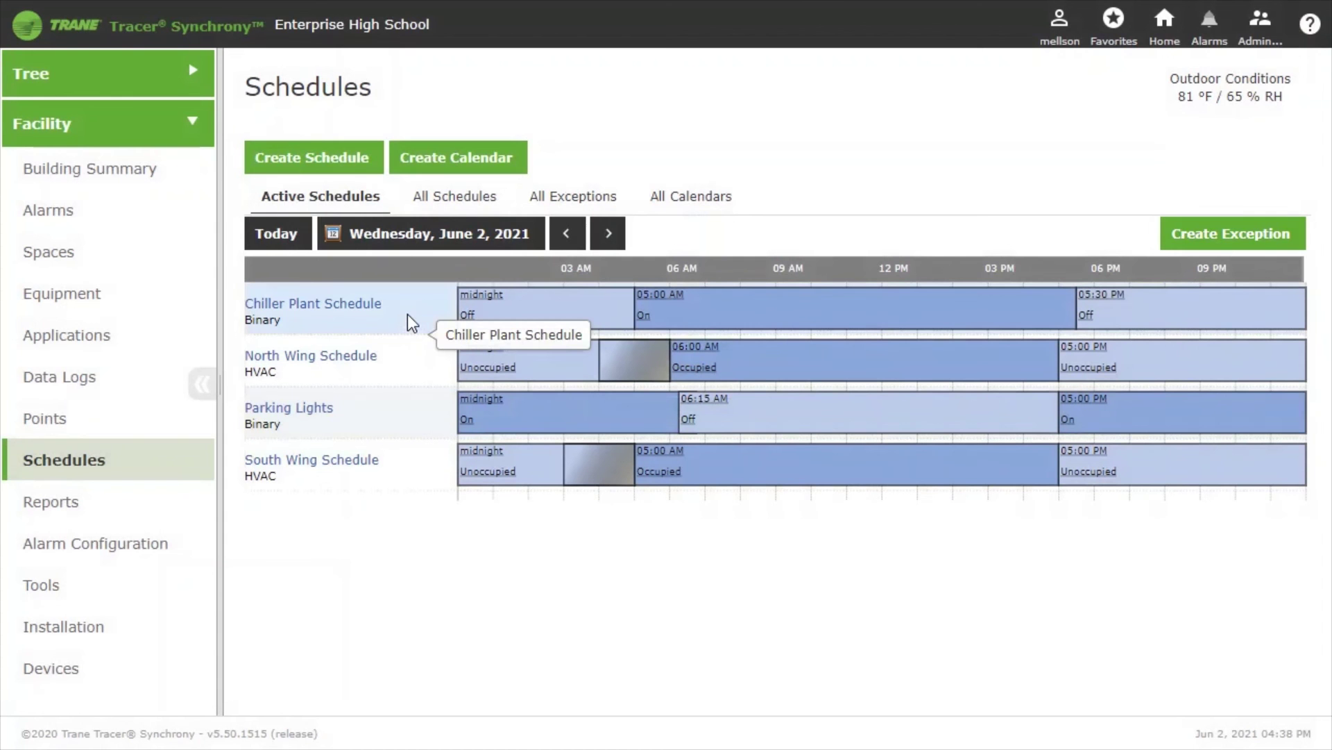
Step: Start a Chiller Plant Schedule exception based on the Building Holidays calendar
click(1191, 243)
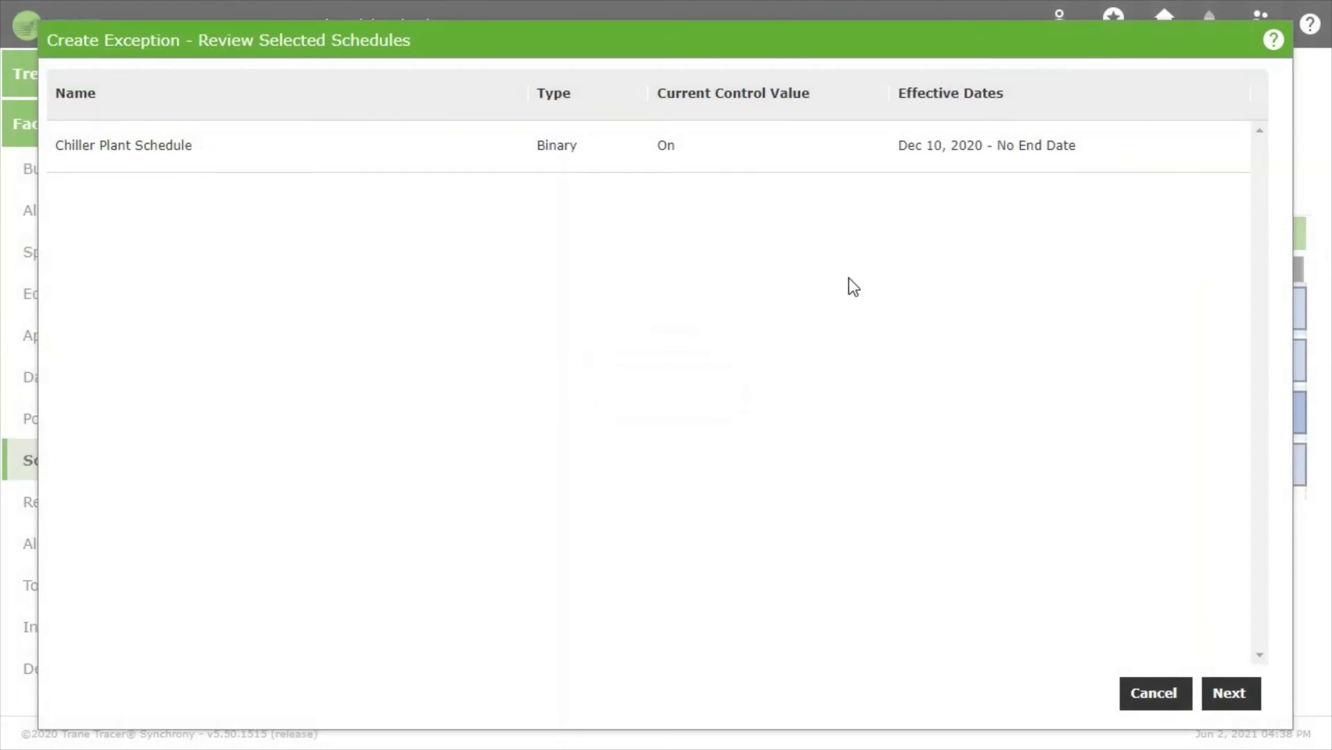
click(1225, 691)
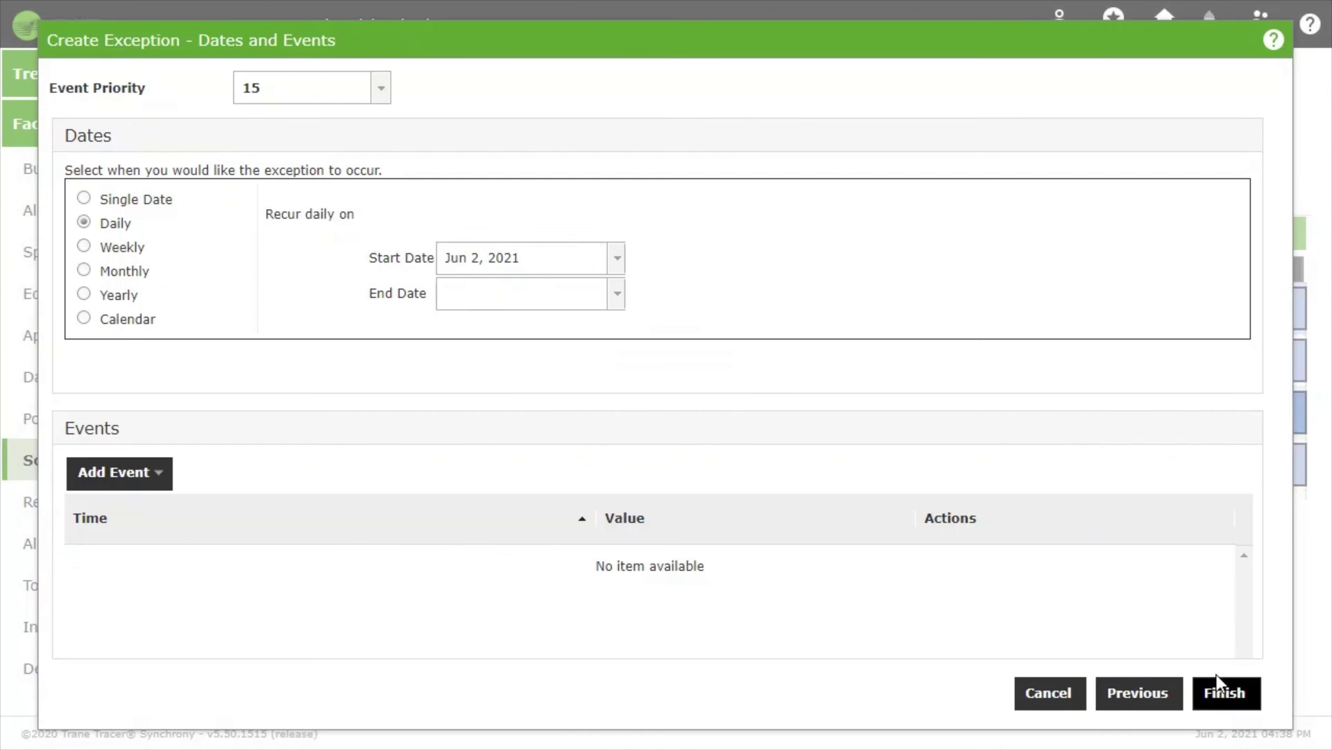
click(130, 320)
click(517, 261)
click(393, 322)
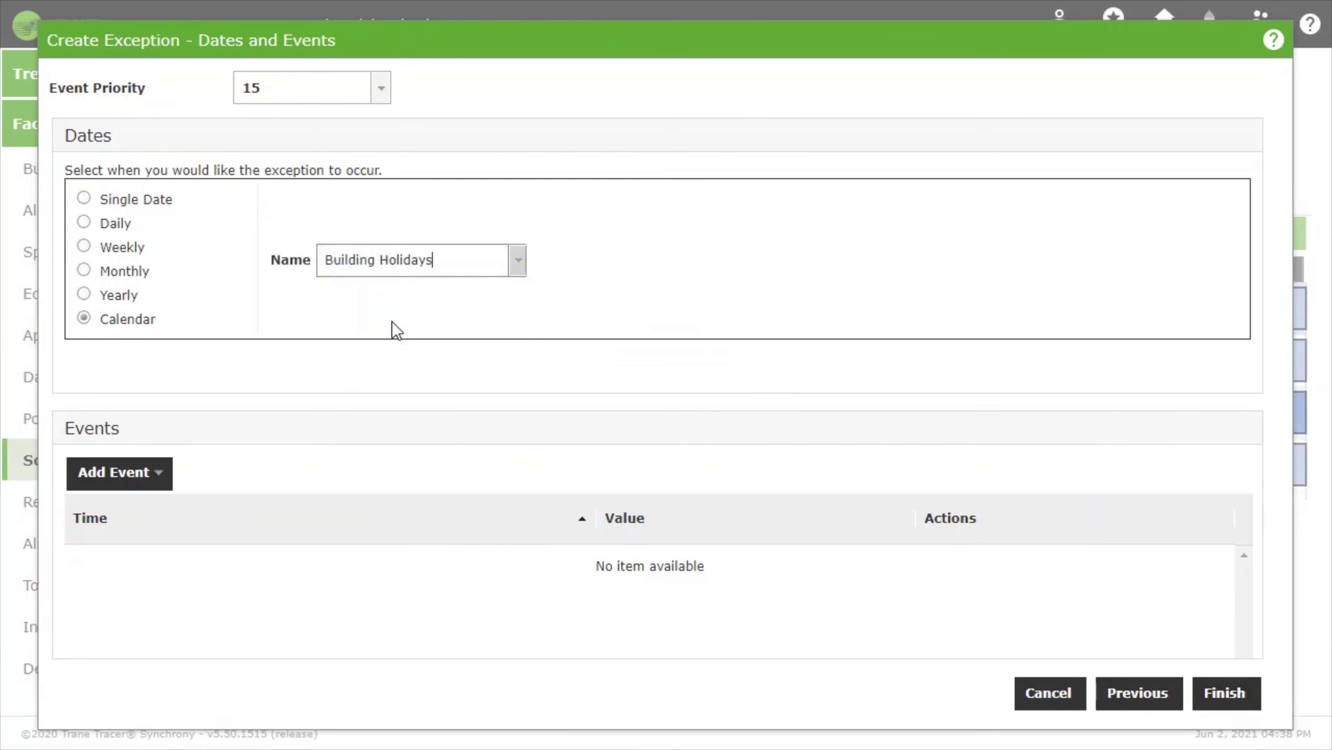
Step: Add a 12:00 AM Off event and finish the Chiller Plant exception
click(93, 488)
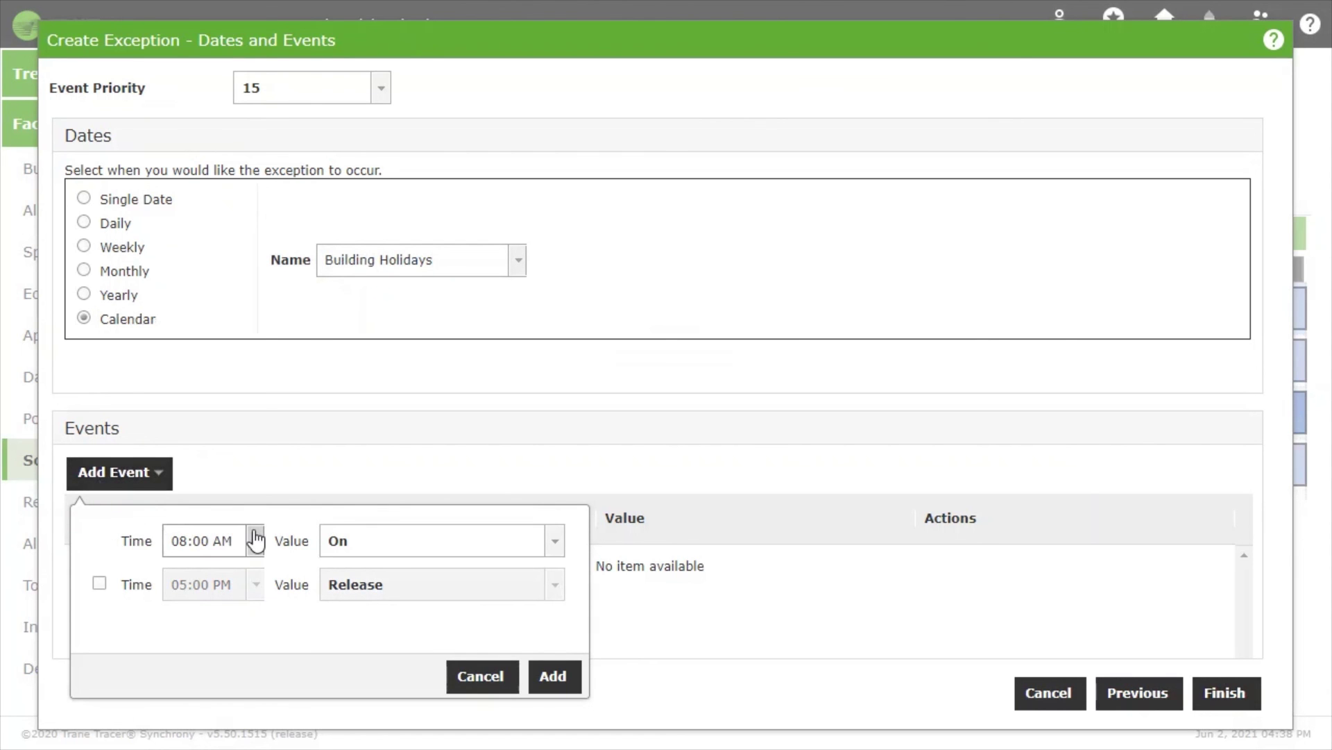
click(256, 540)
drag(259, 99, 259, 22)
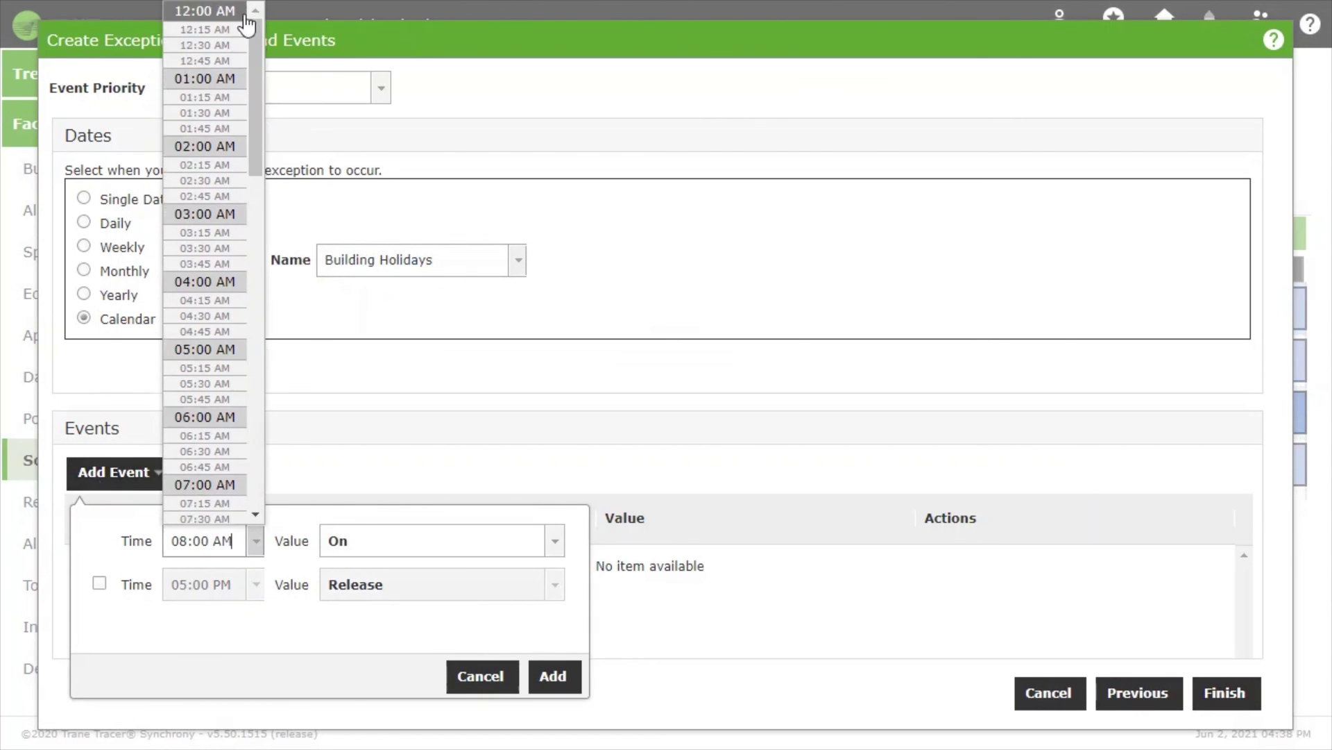
click(241, 16)
click(554, 540)
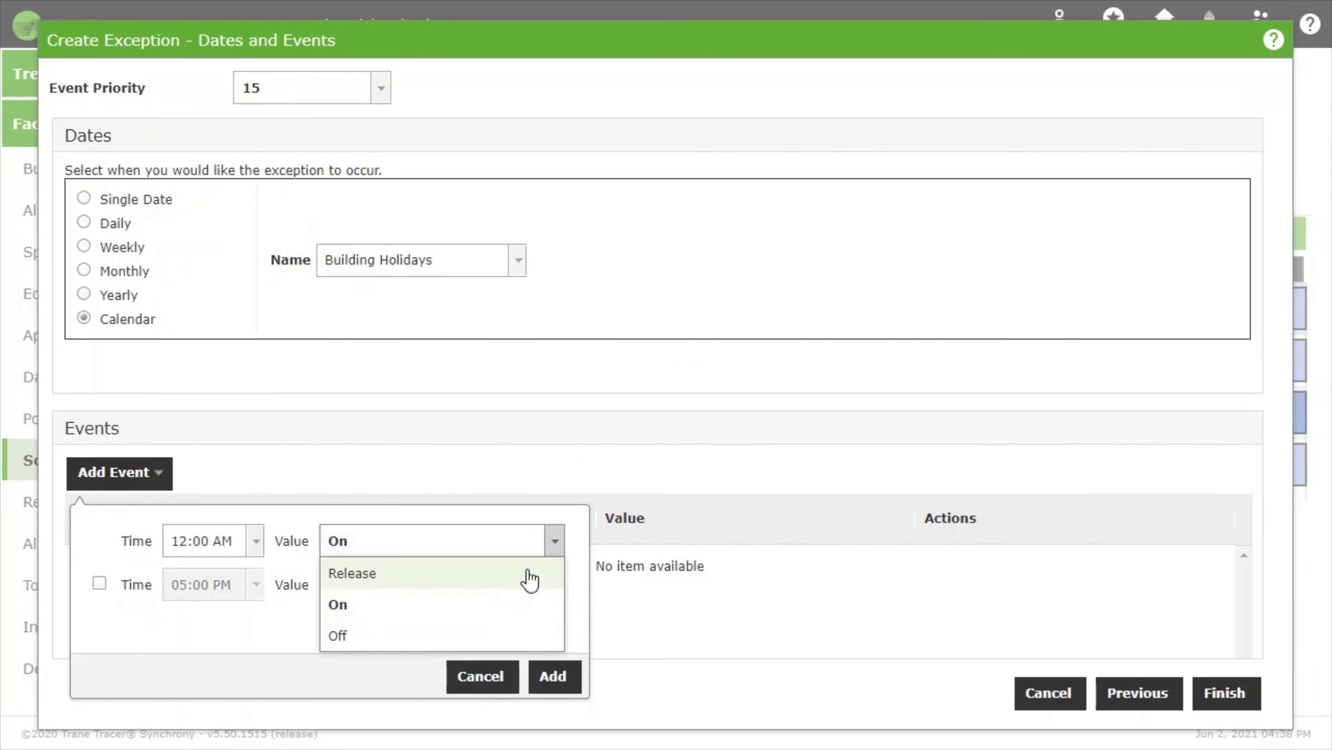
click(518, 636)
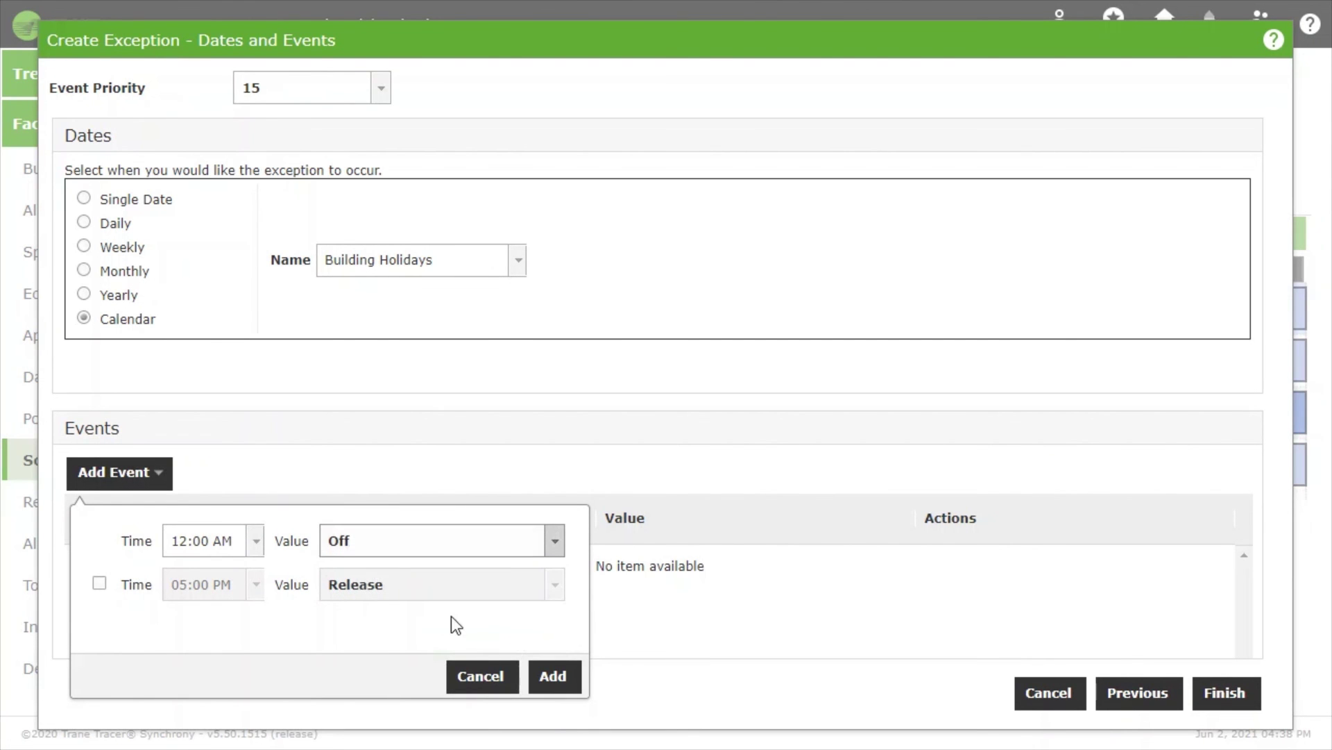
click(553, 675)
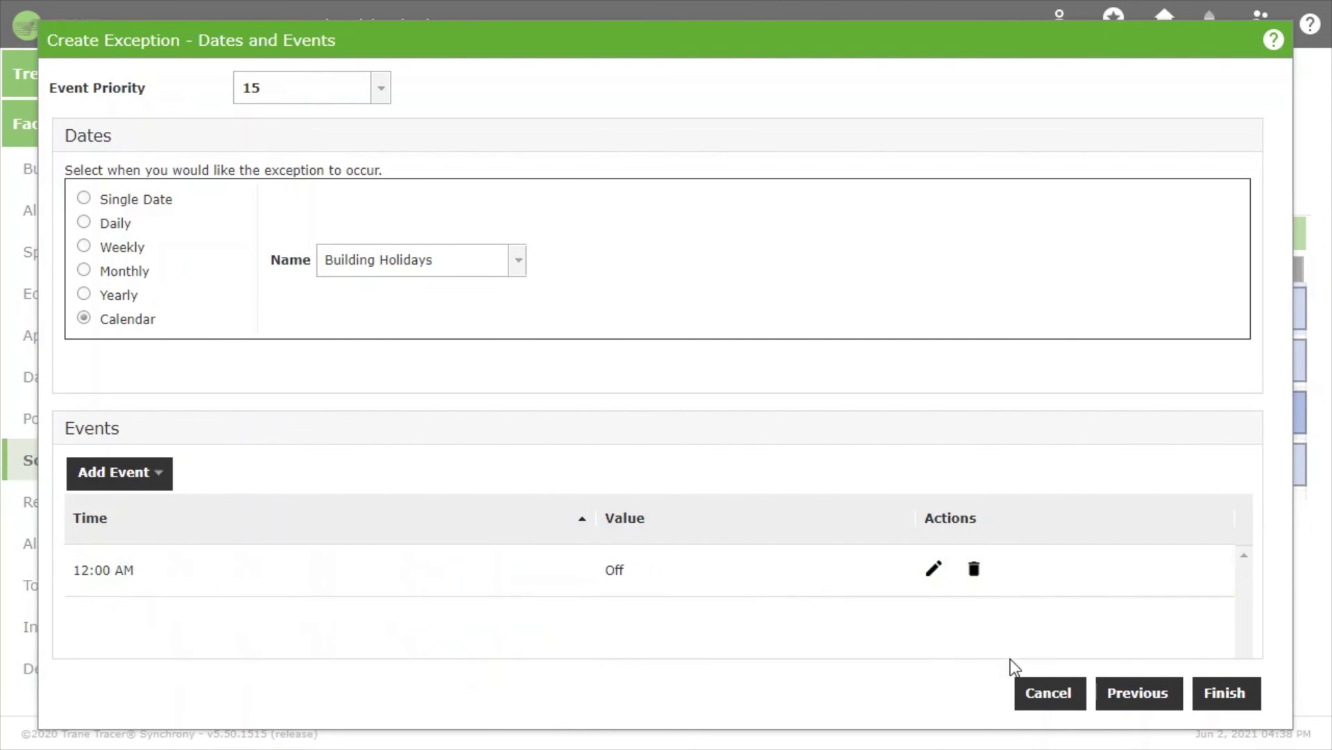
click(1225, 692)
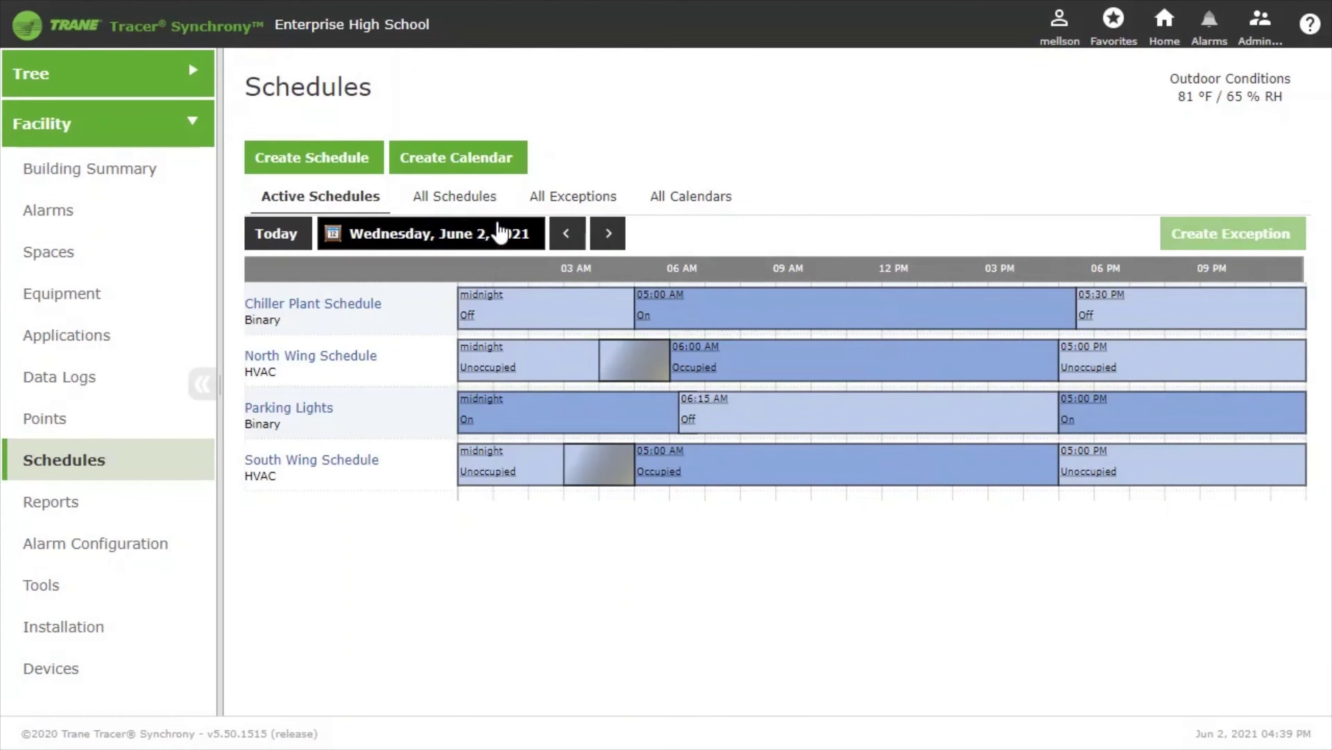
Step: Show the timeline for Monday, May 30, 2022, with the chiller Off and wings Unoccupied
click(499, 233)
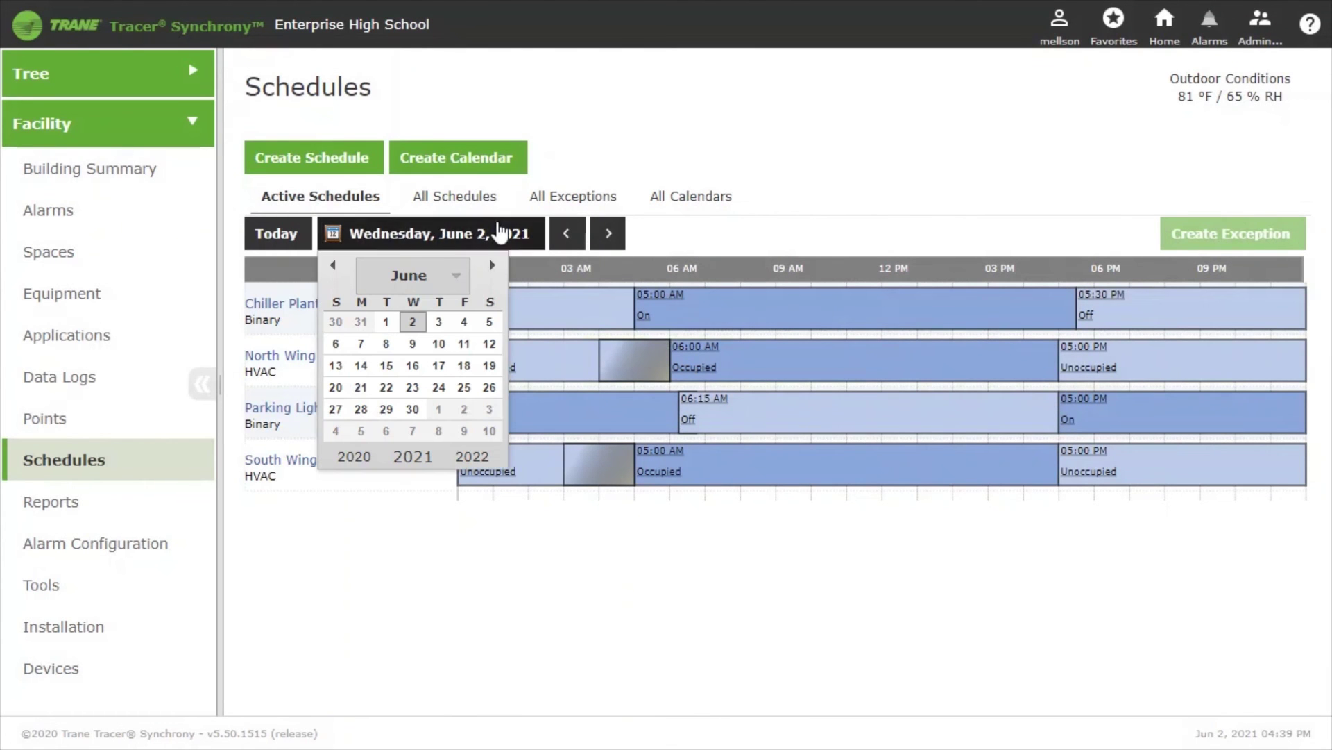
click(472, 456)
click(448, 283)
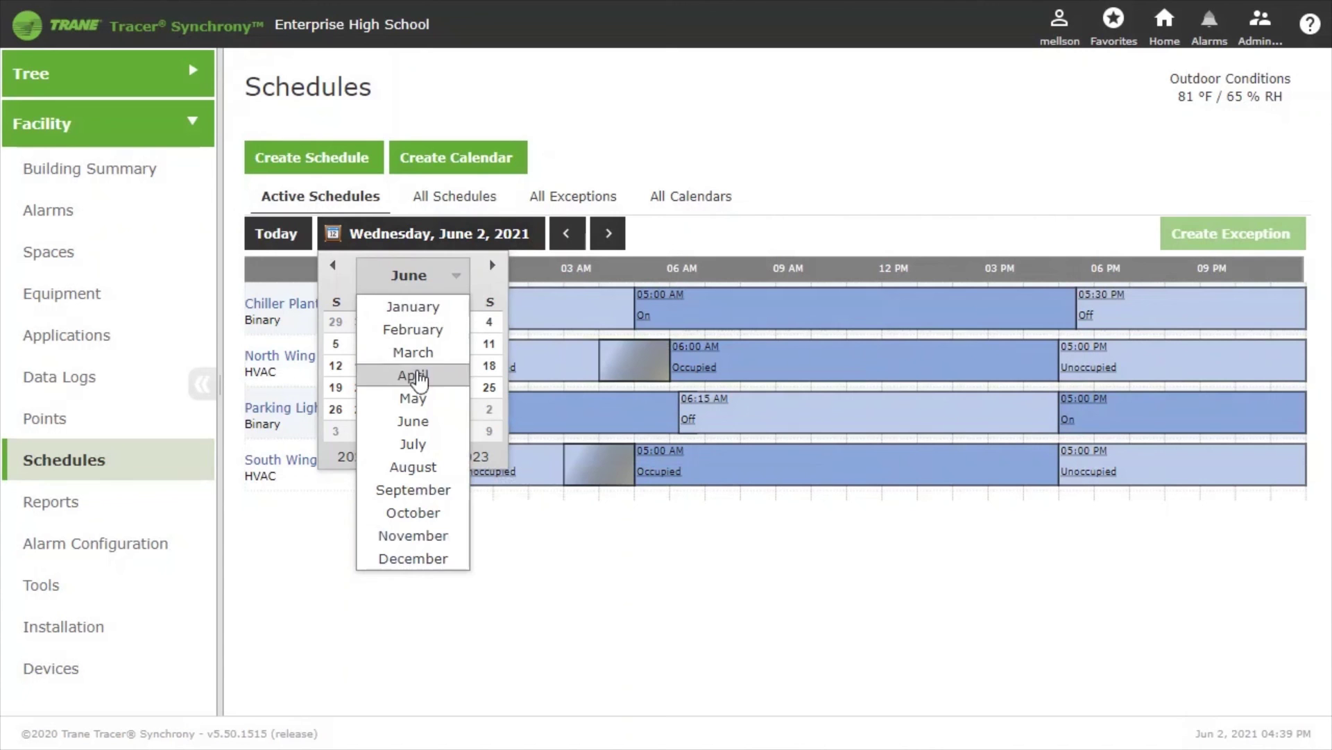
click(419, 400)
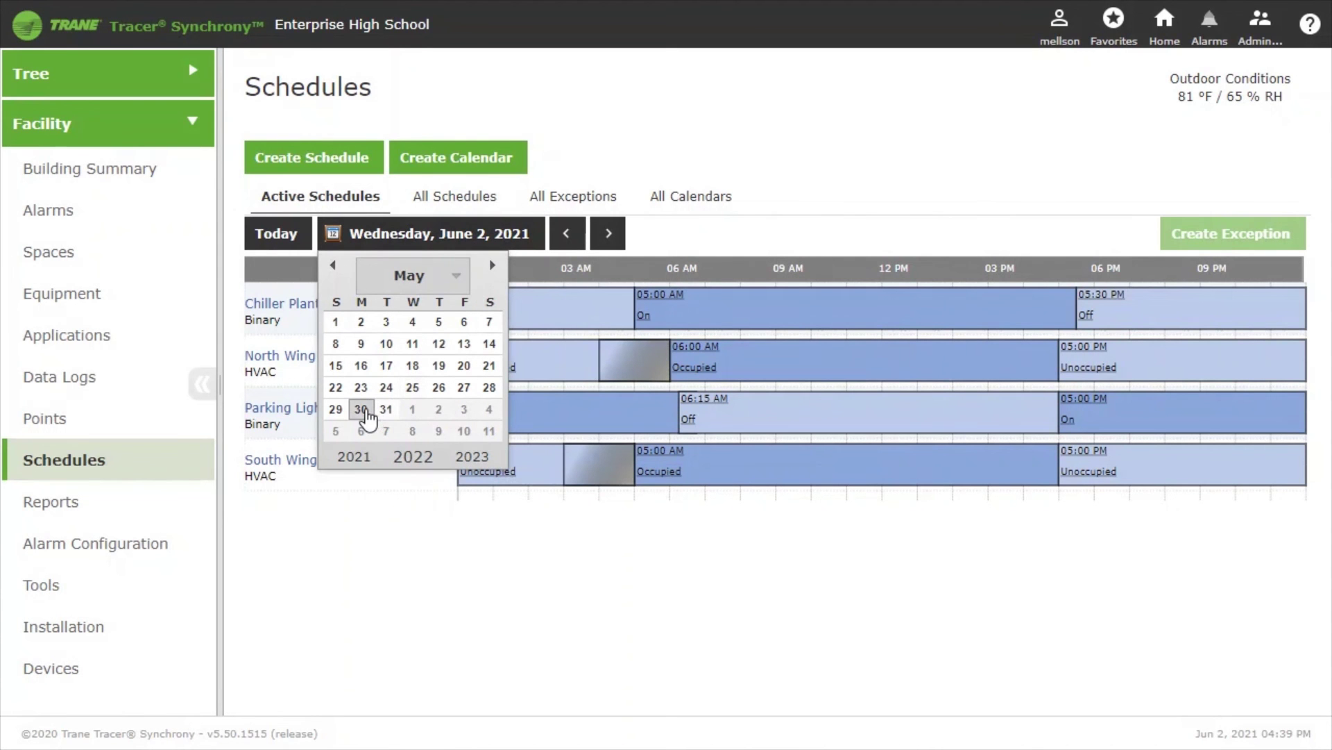
click(362, 410)
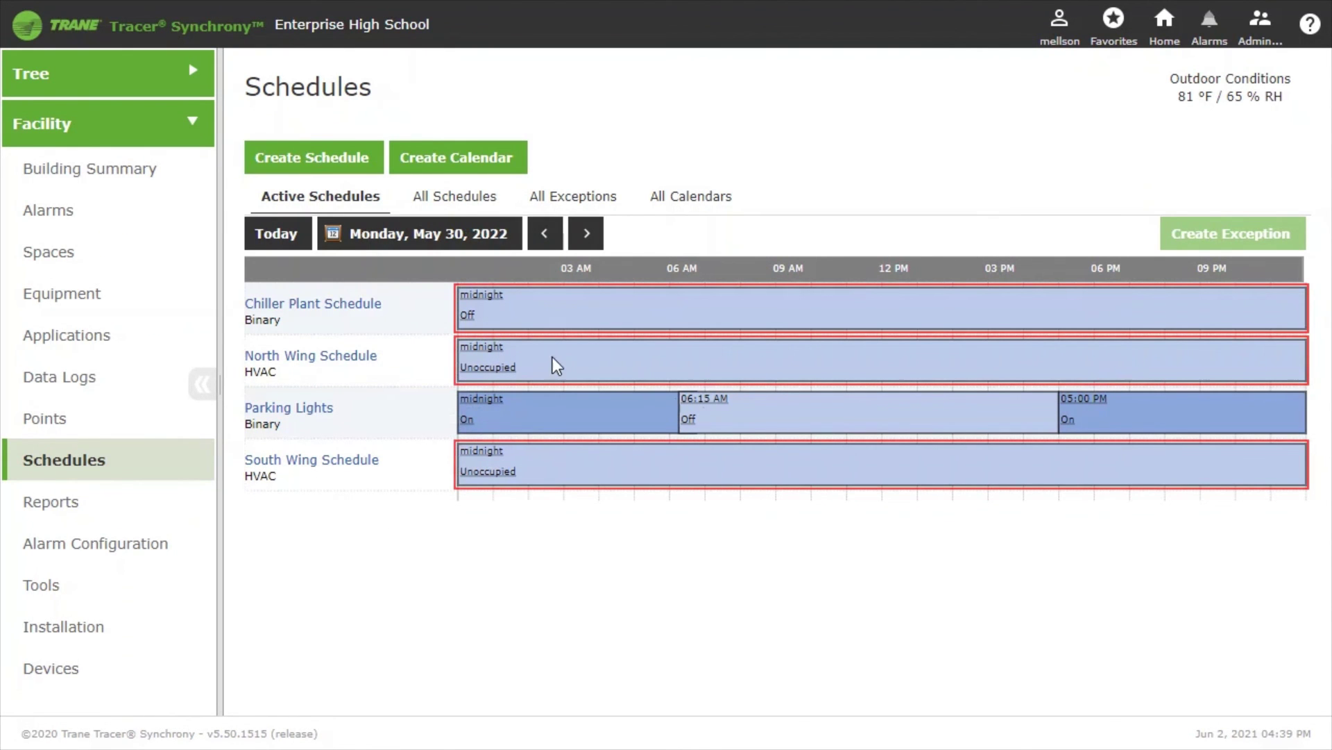
mouse_move(518, 374)
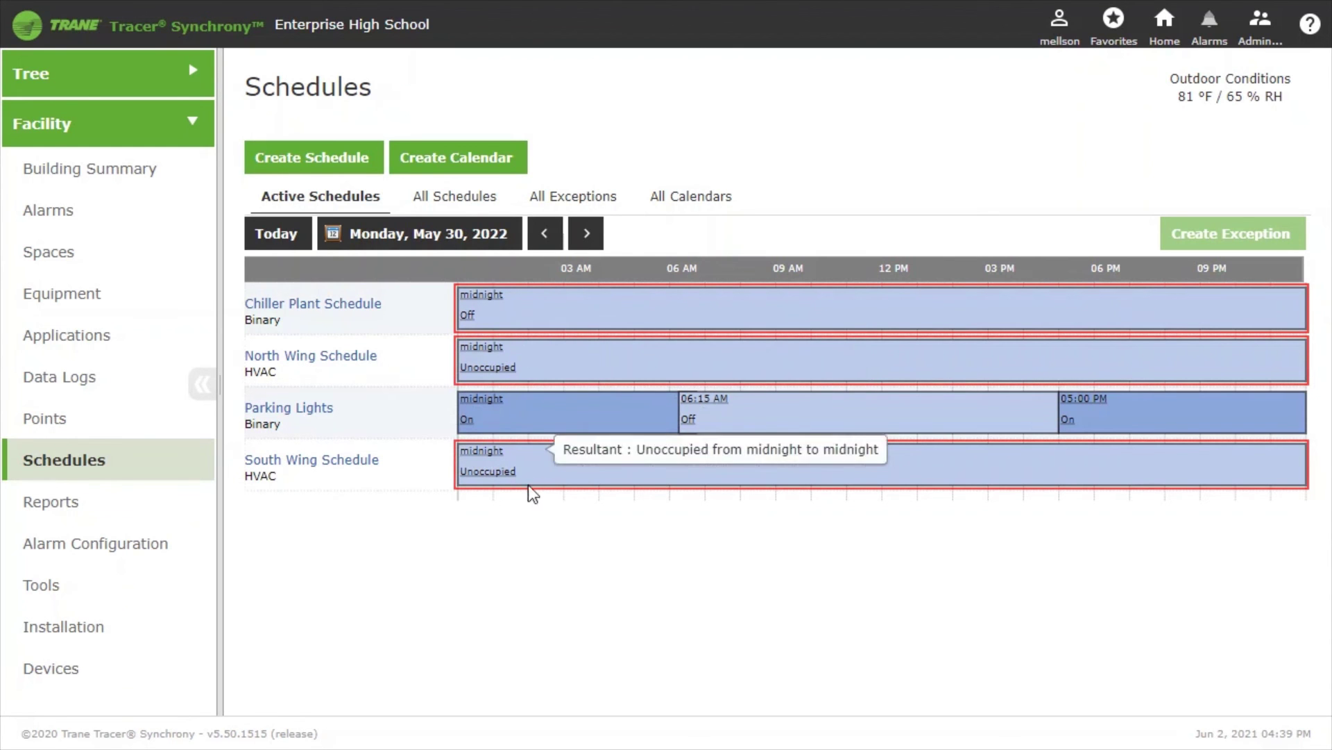
Step: Switch the timeline to Thursday, November 24, 2022 and check the Chiller Plant bar
click(495, 243)
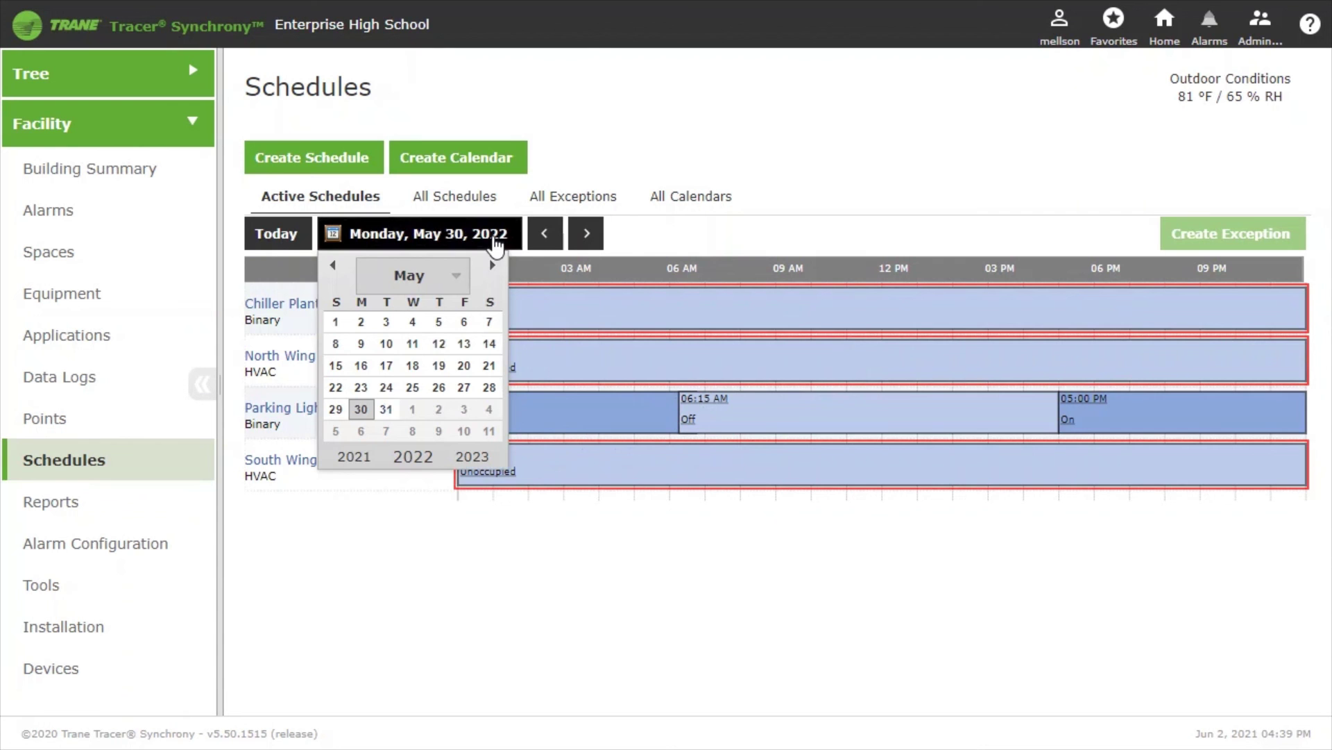
click(461, 286)
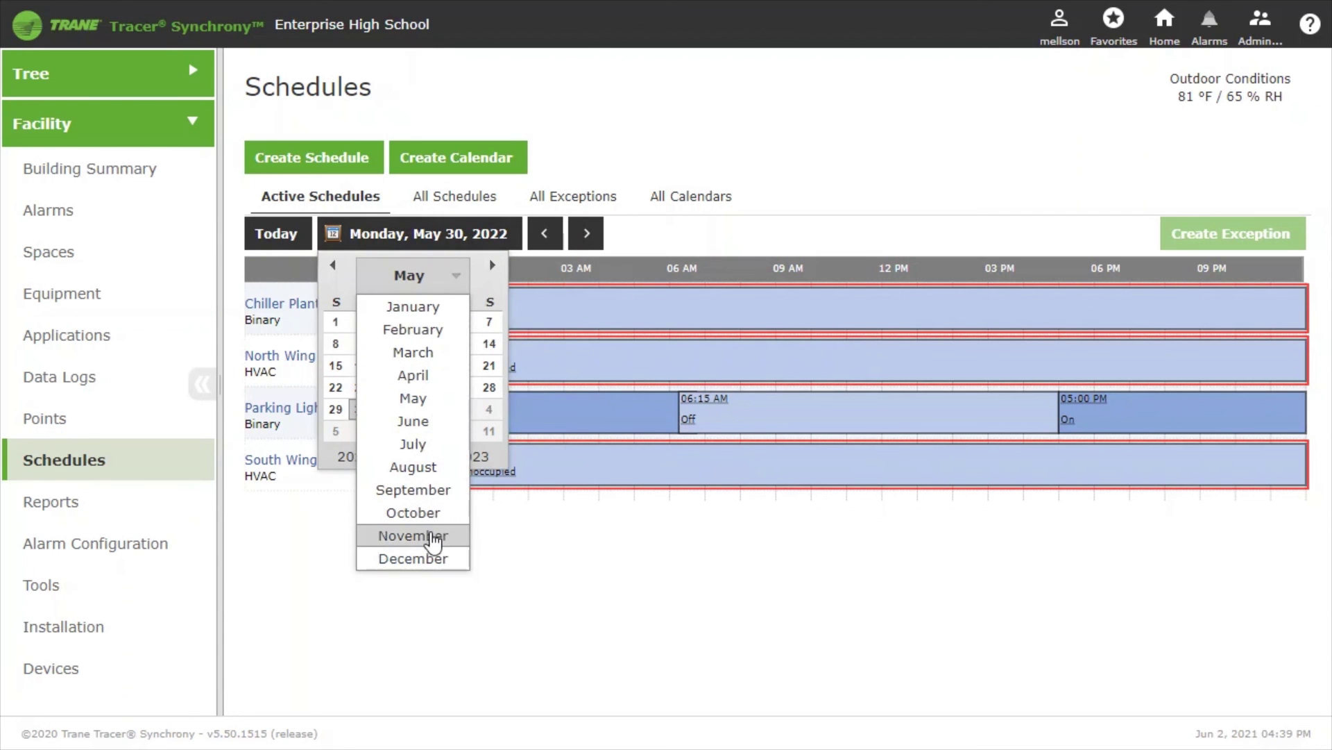
click(433, 538)
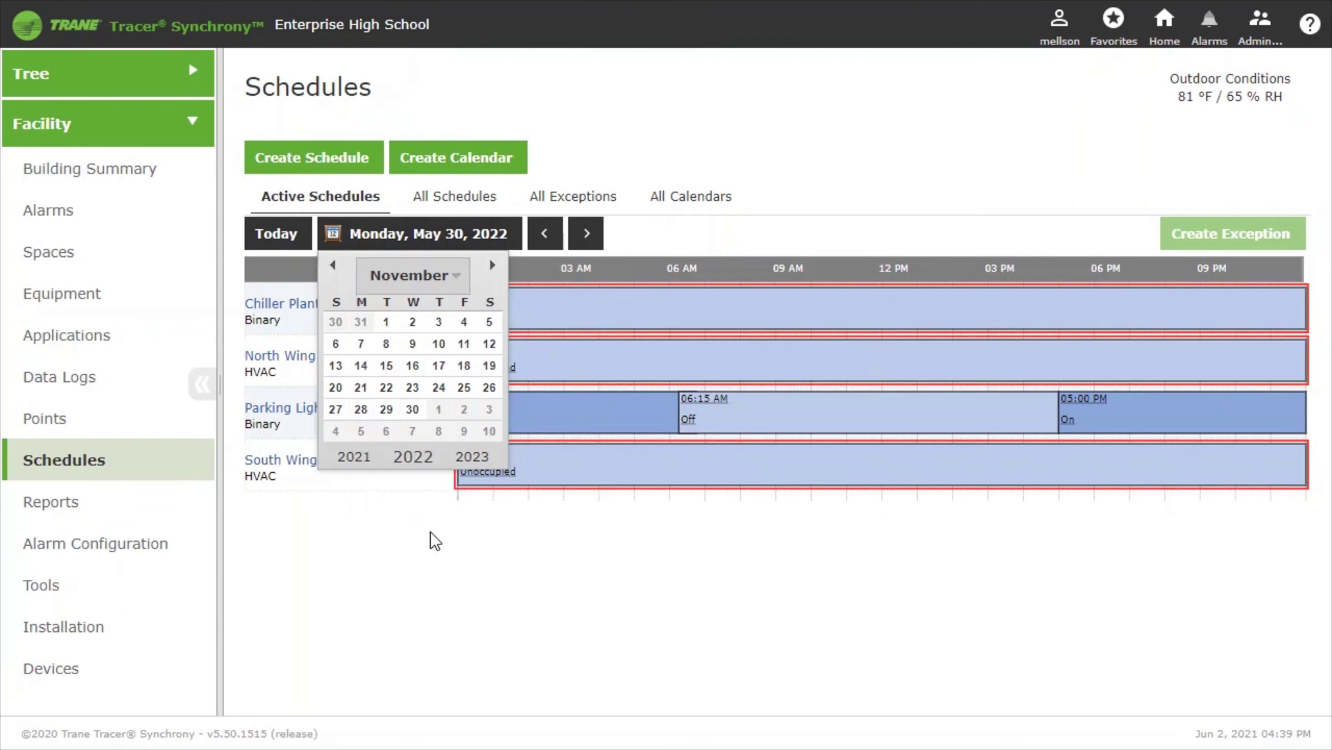
click(439, 386)
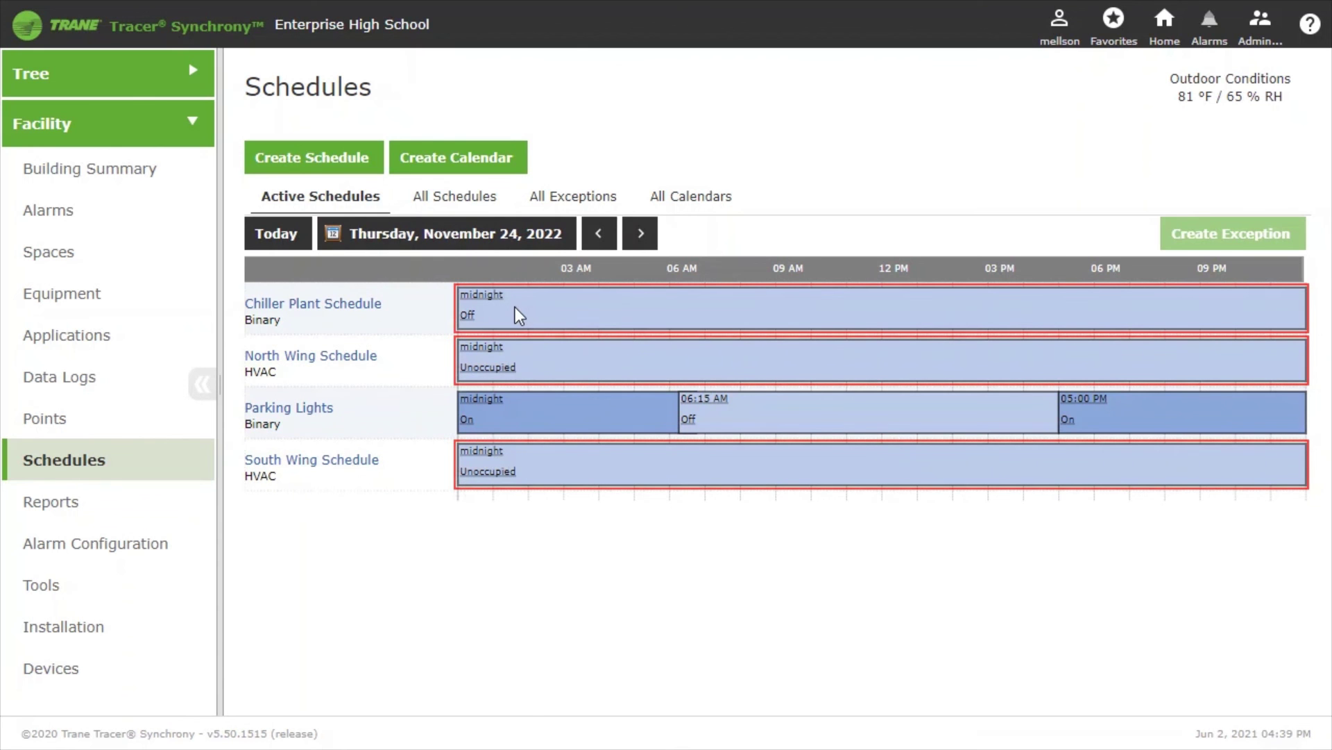
mouse_move(522, 314)
click(548, 239)
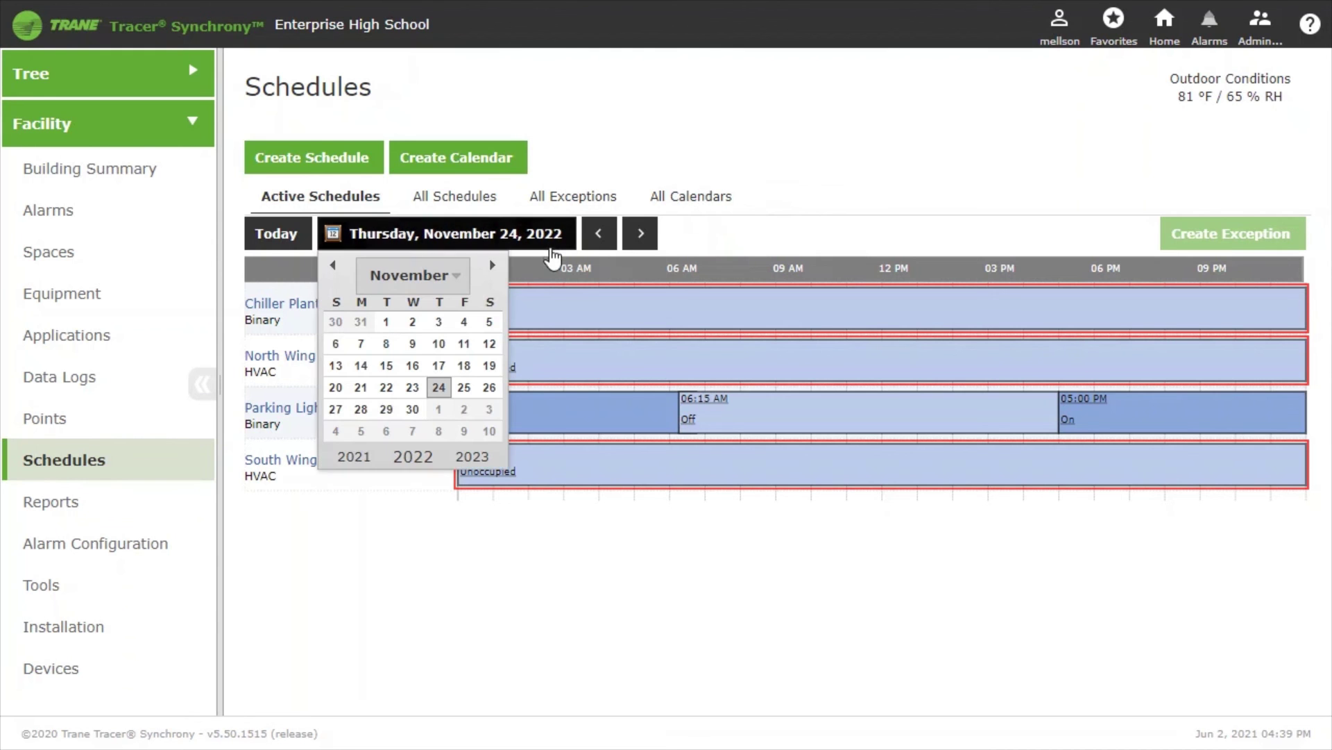
Step: View the December 30, 2022 schedules, still on normal occupied hours, then list all calendars
click(491, 266)
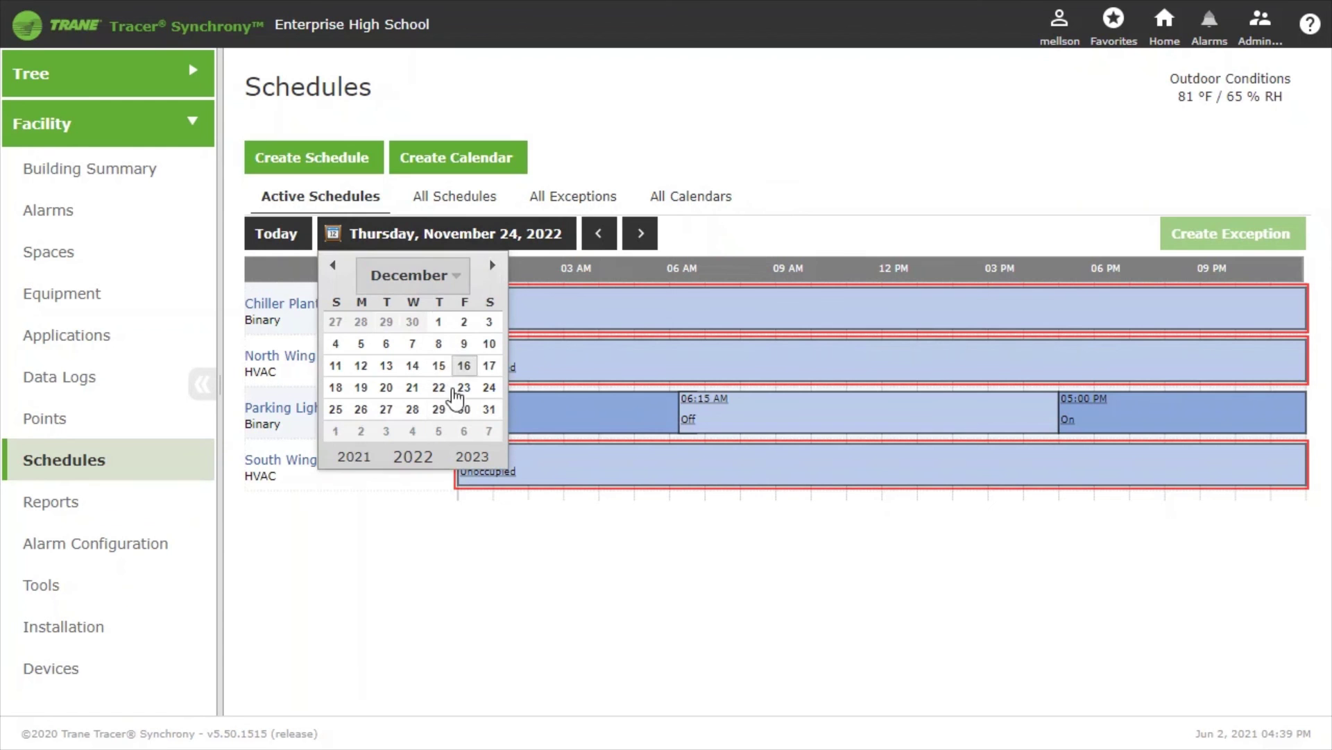
click(463, 411)
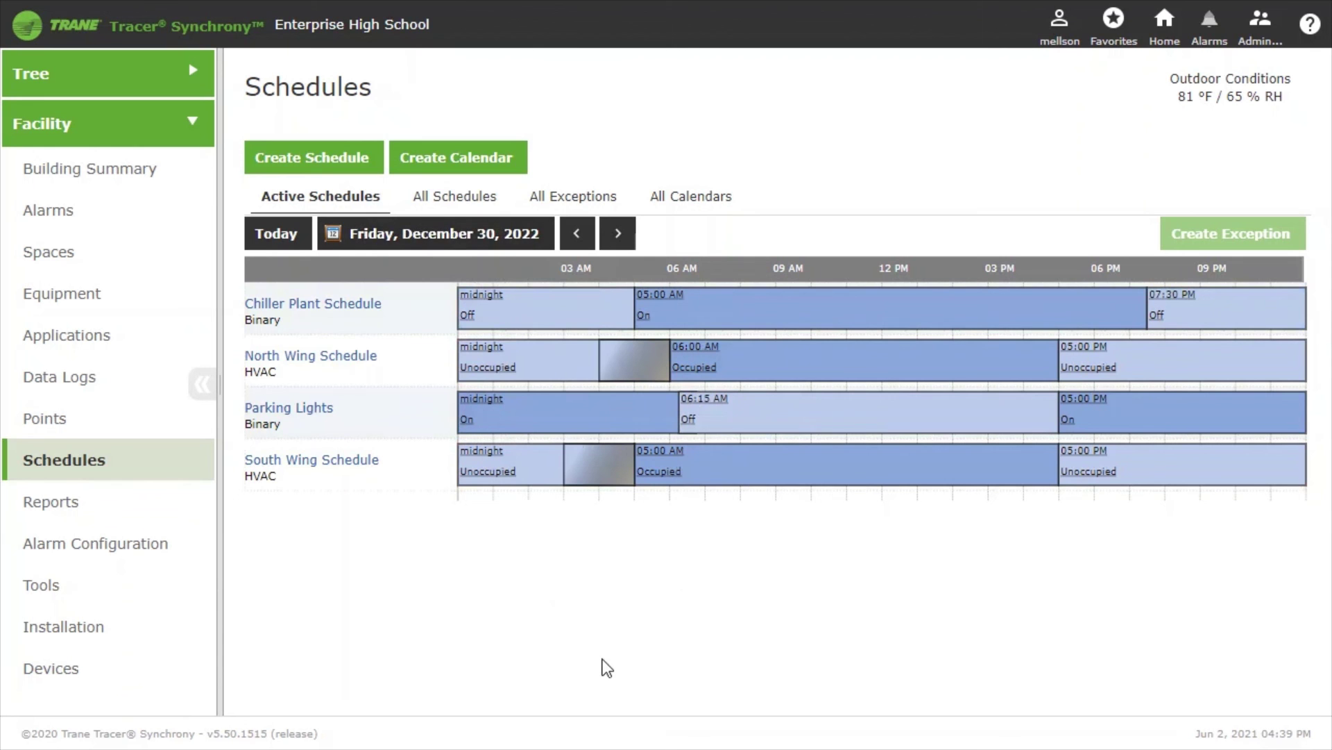
click(708, 206)
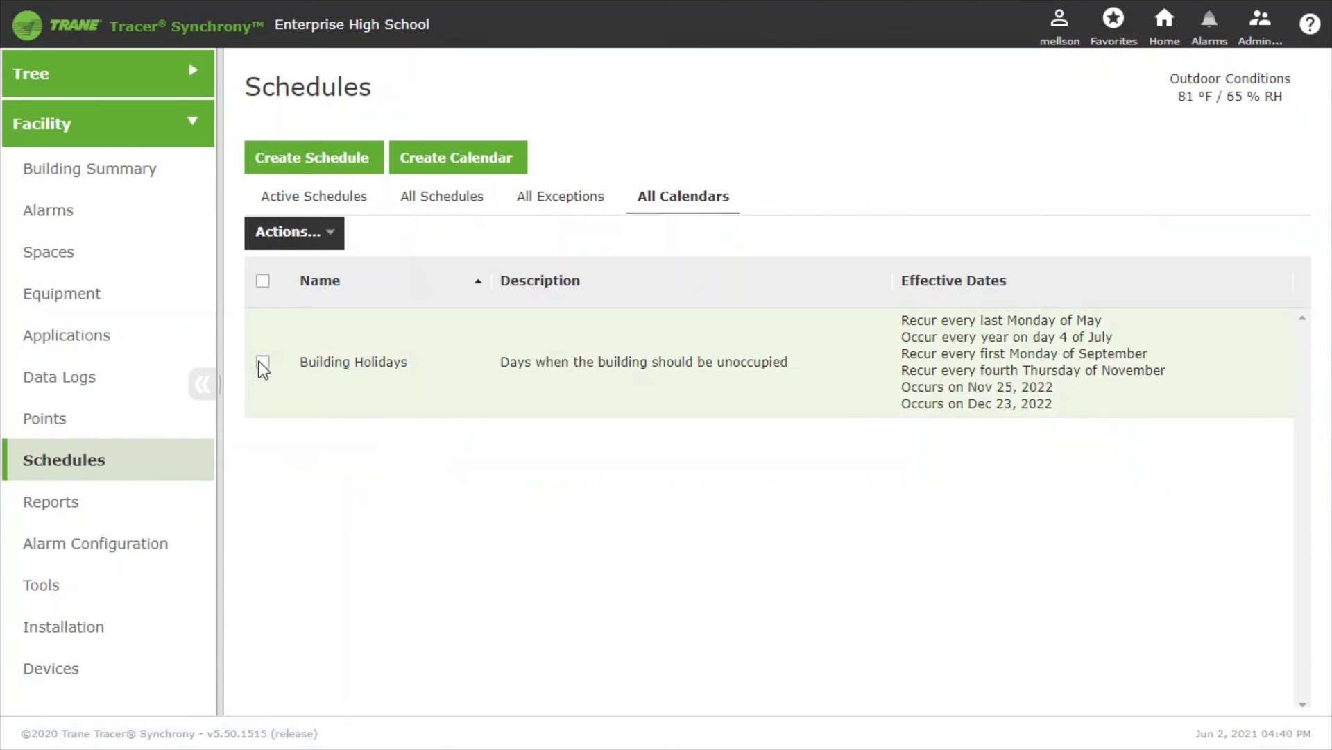
Step: Edit Building Holidays to add single date Dec 30, 2022, saving seven effective dates
click(262, 361)
click(288, 236)
click(287, 294)
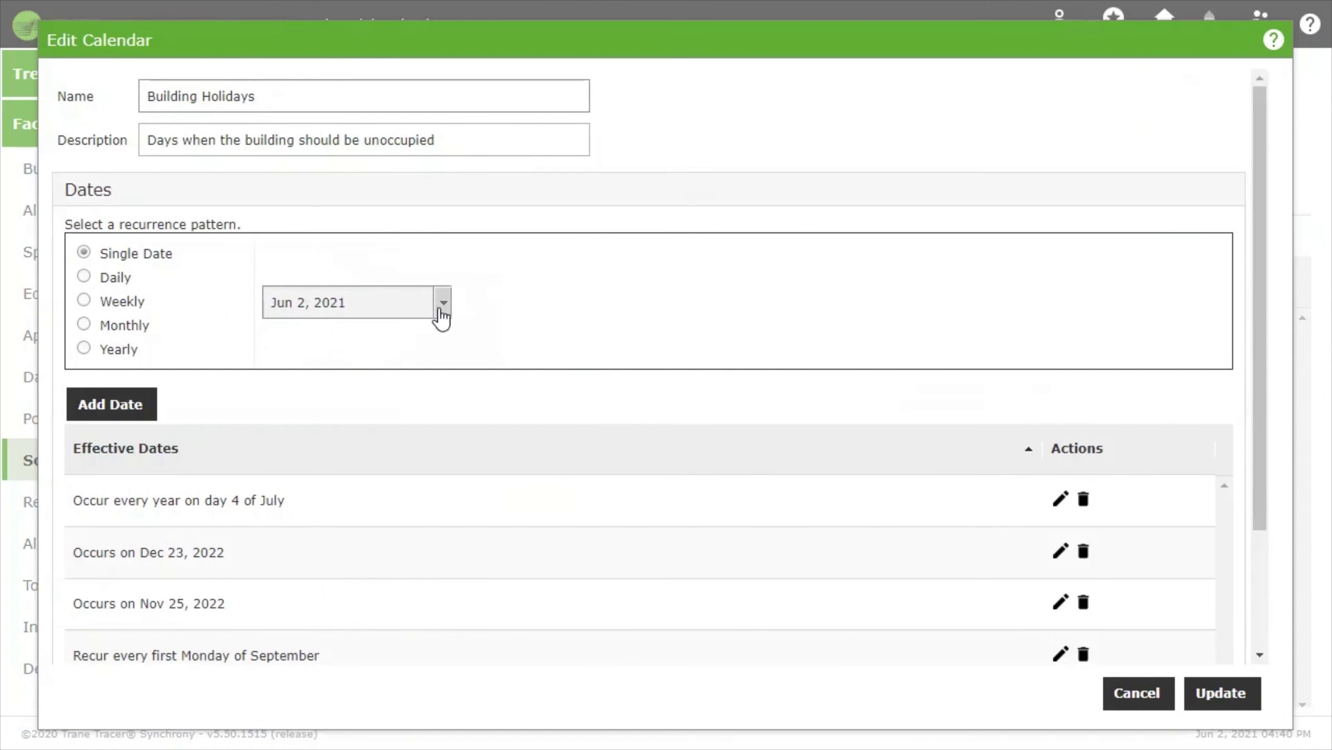
click(442, 305)
click(423, 522)
click(402, 347)
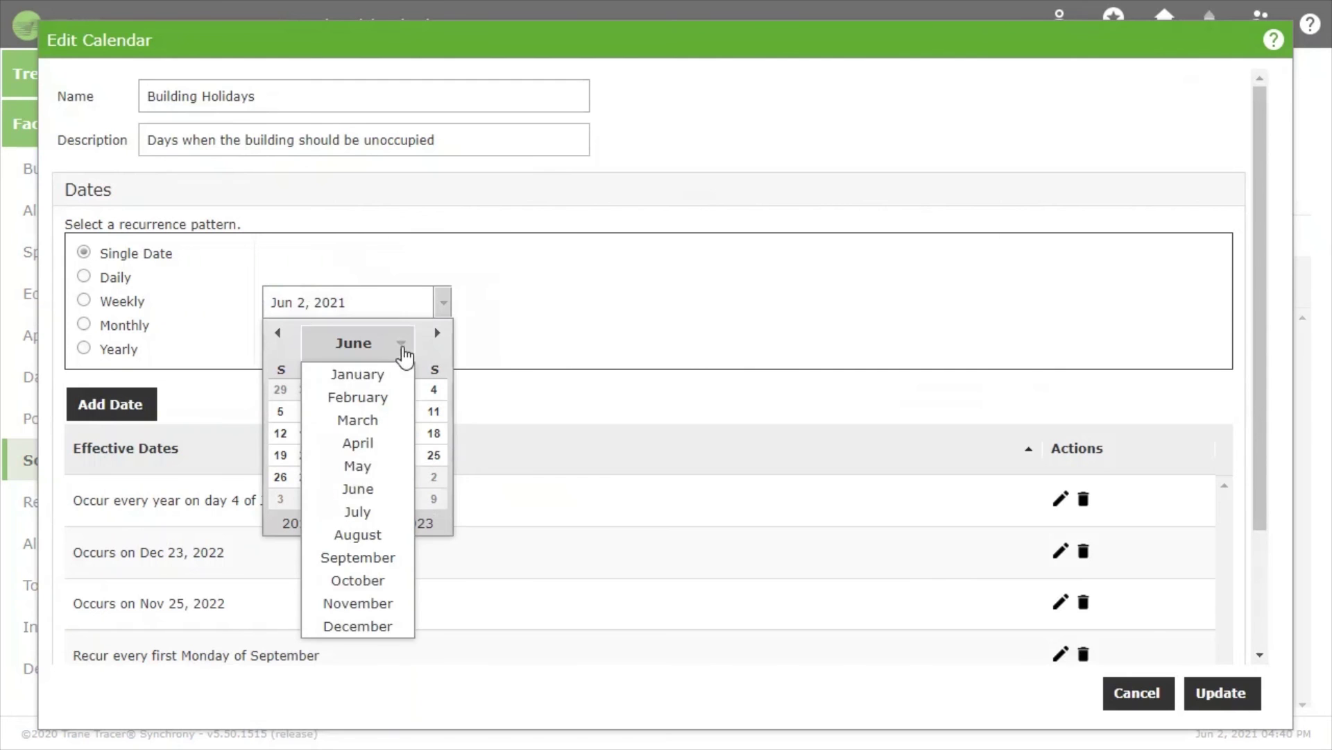
click(372, 628)
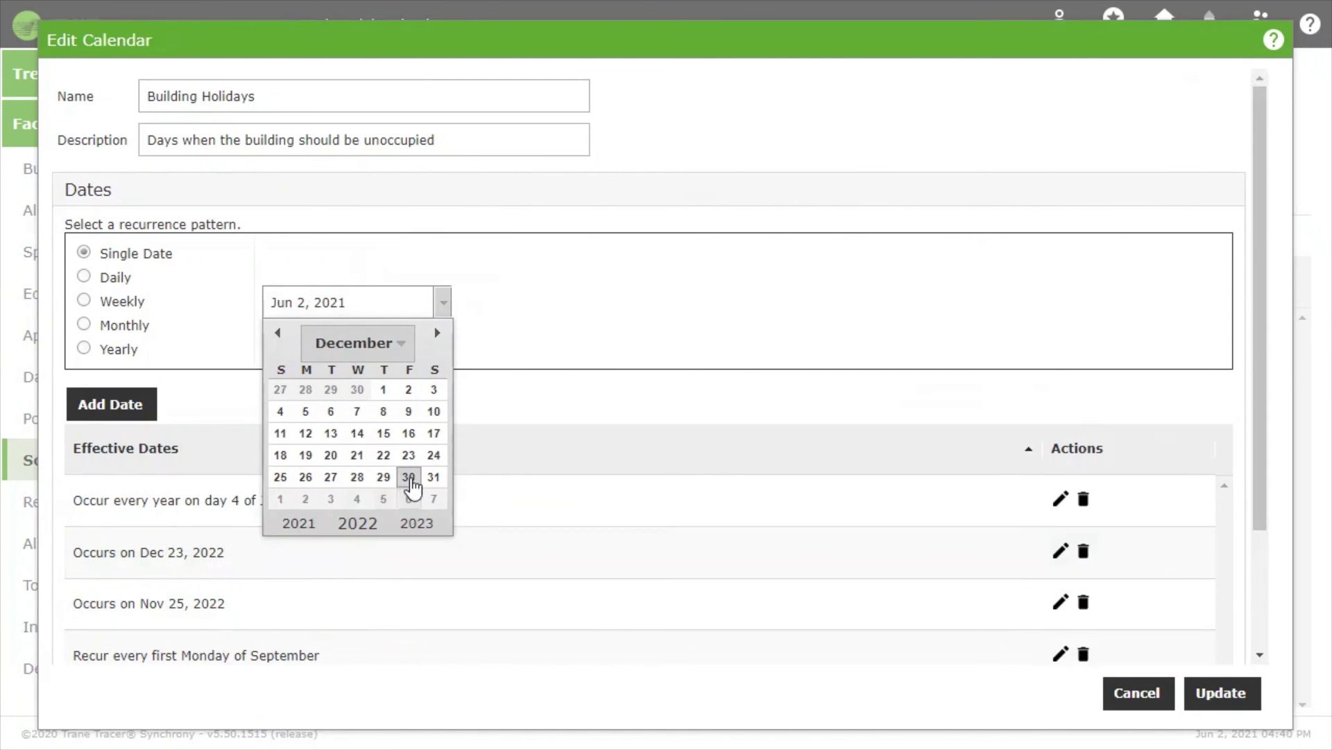
click(408, 478)
click(133, 403)
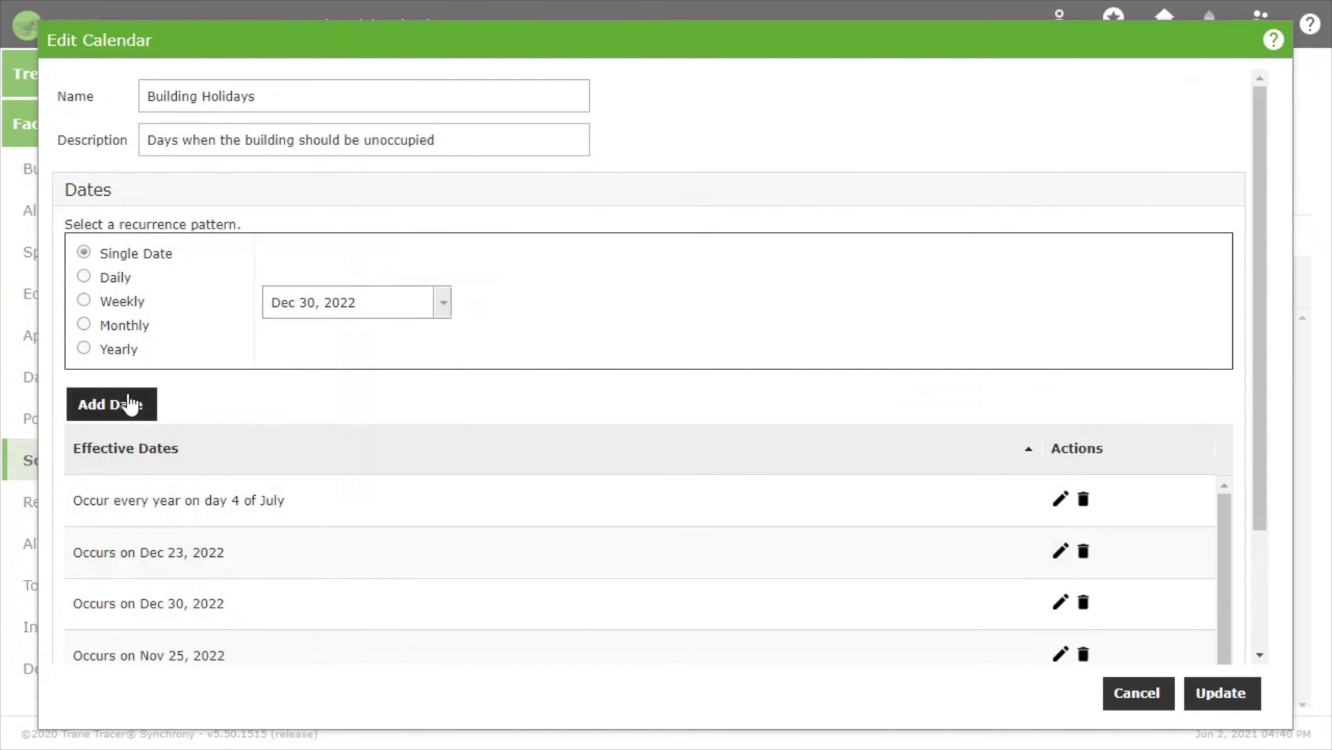
scroll(422, 420, down, 2)
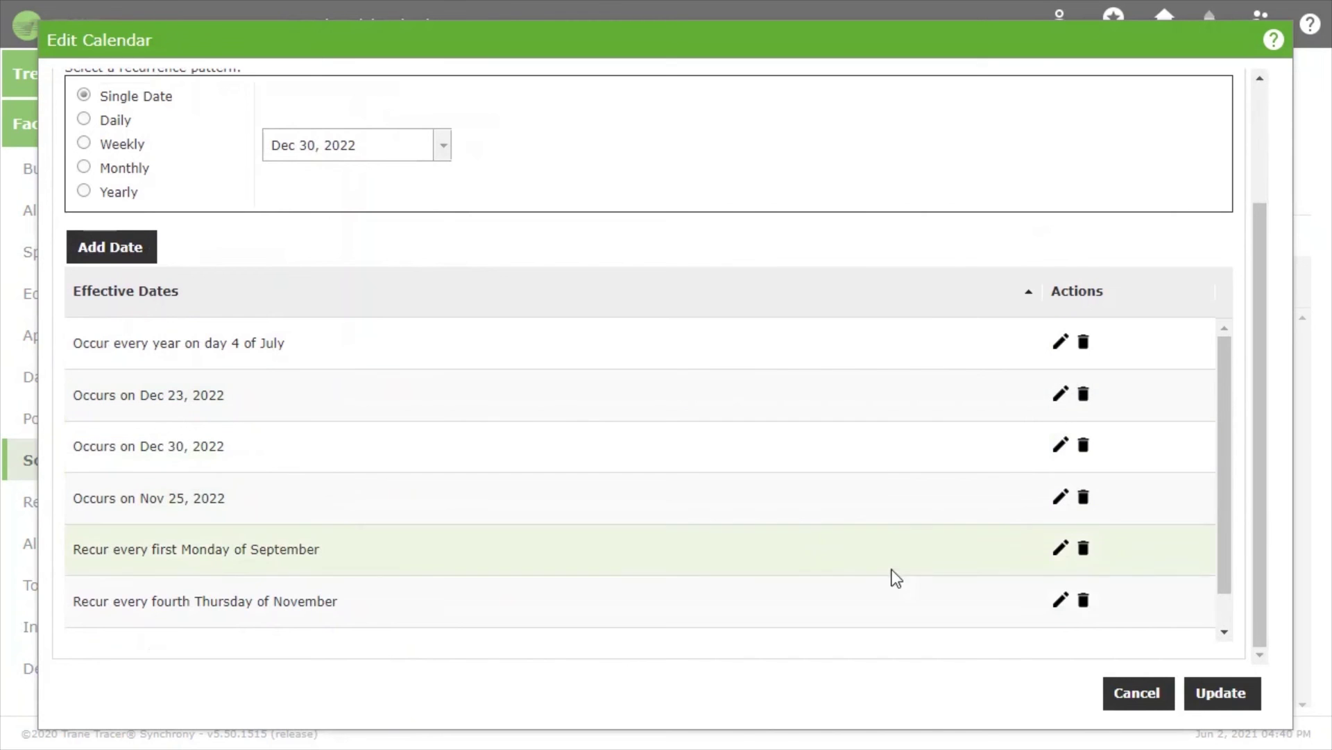
click(1216, 684)
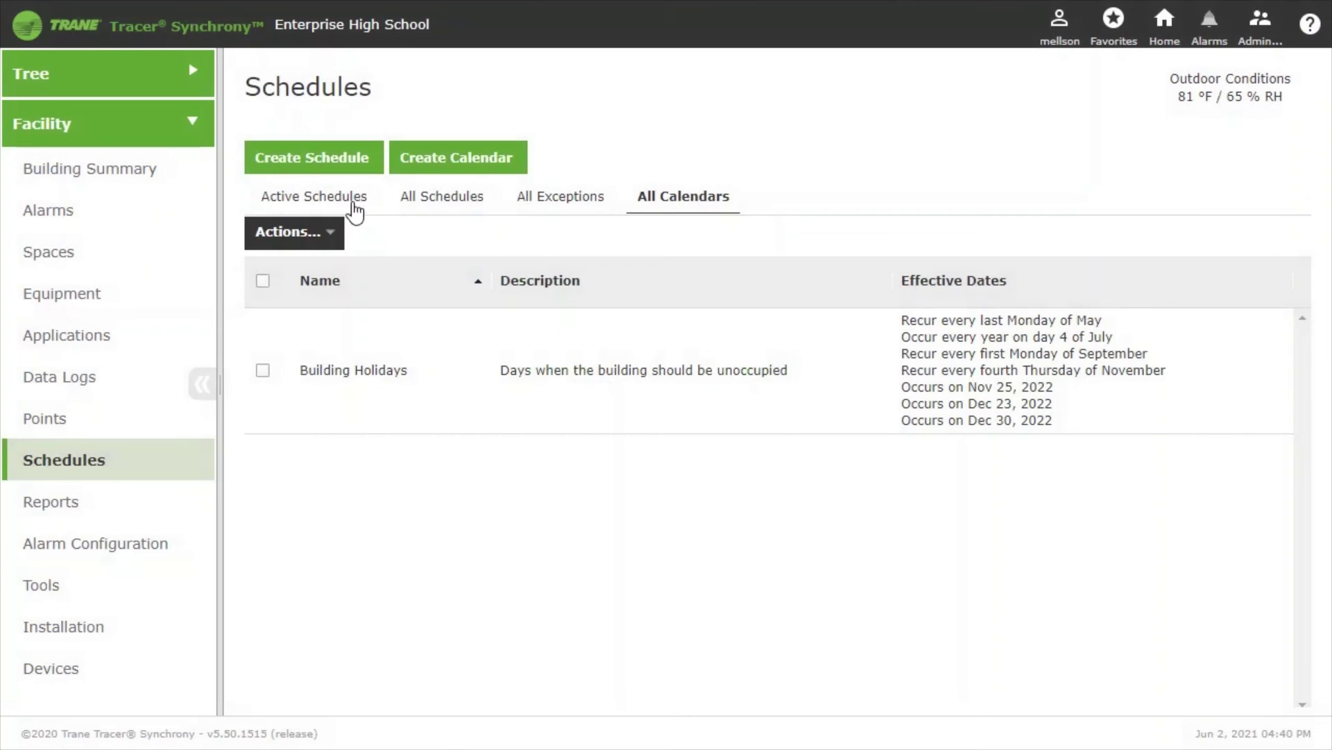
Step: Show the active schedules for December 30, 2022: Chiller Plant Off and both wings Unoccupied all day
click(355, 201)
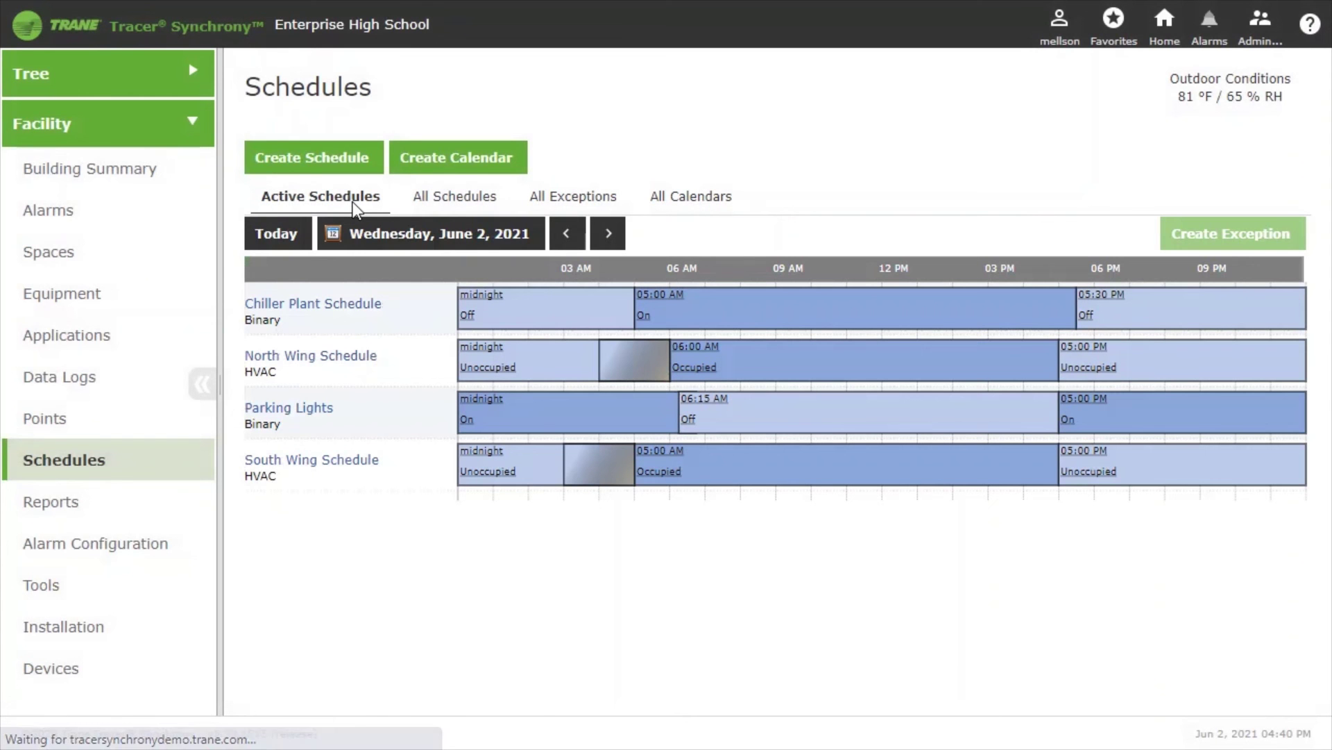
click(501, 234)
click(472, 456)
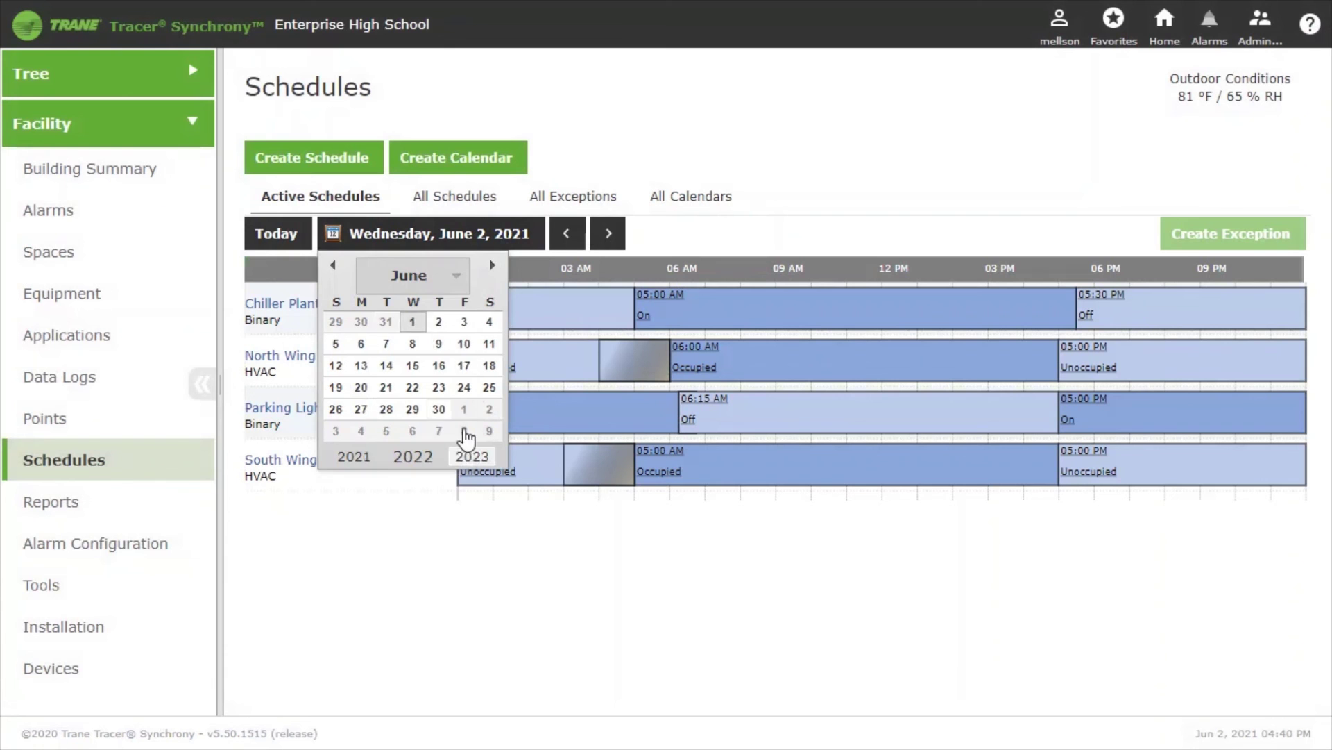
click(456, 278)
click(419, 560)
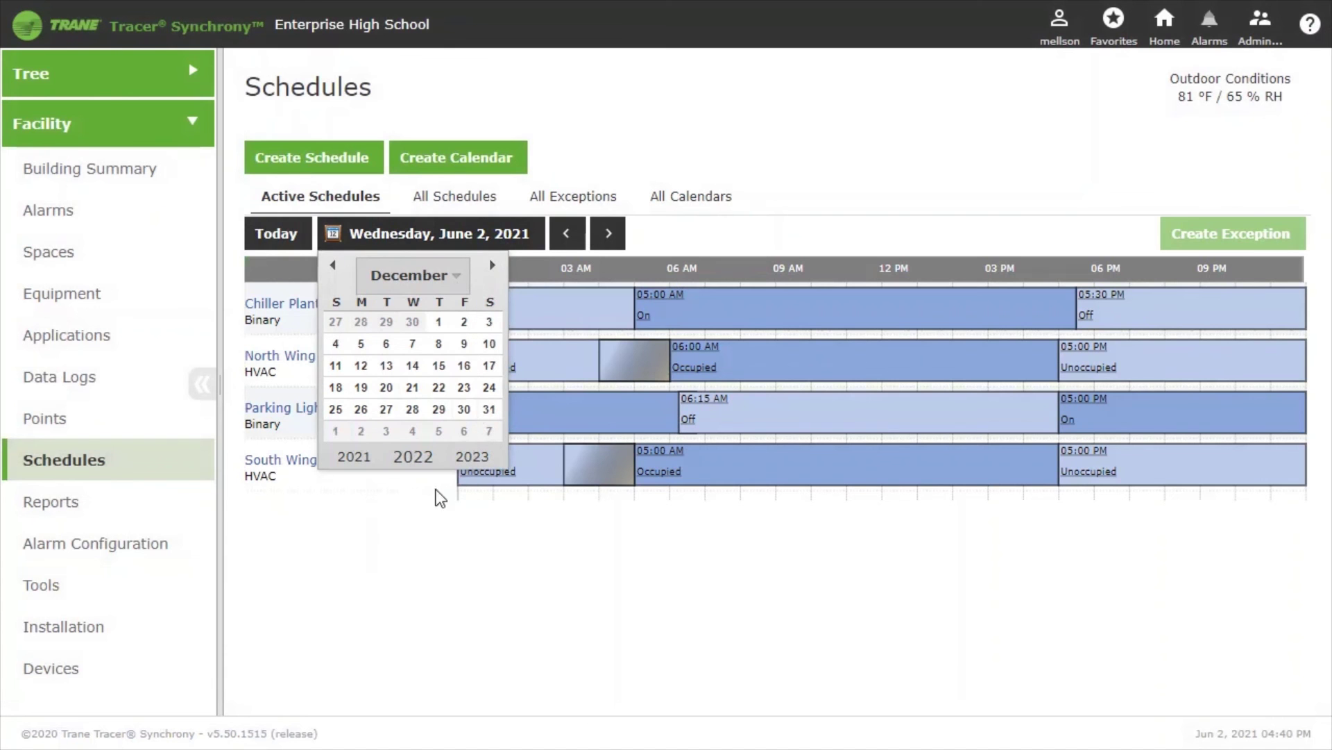
click(465, 410)
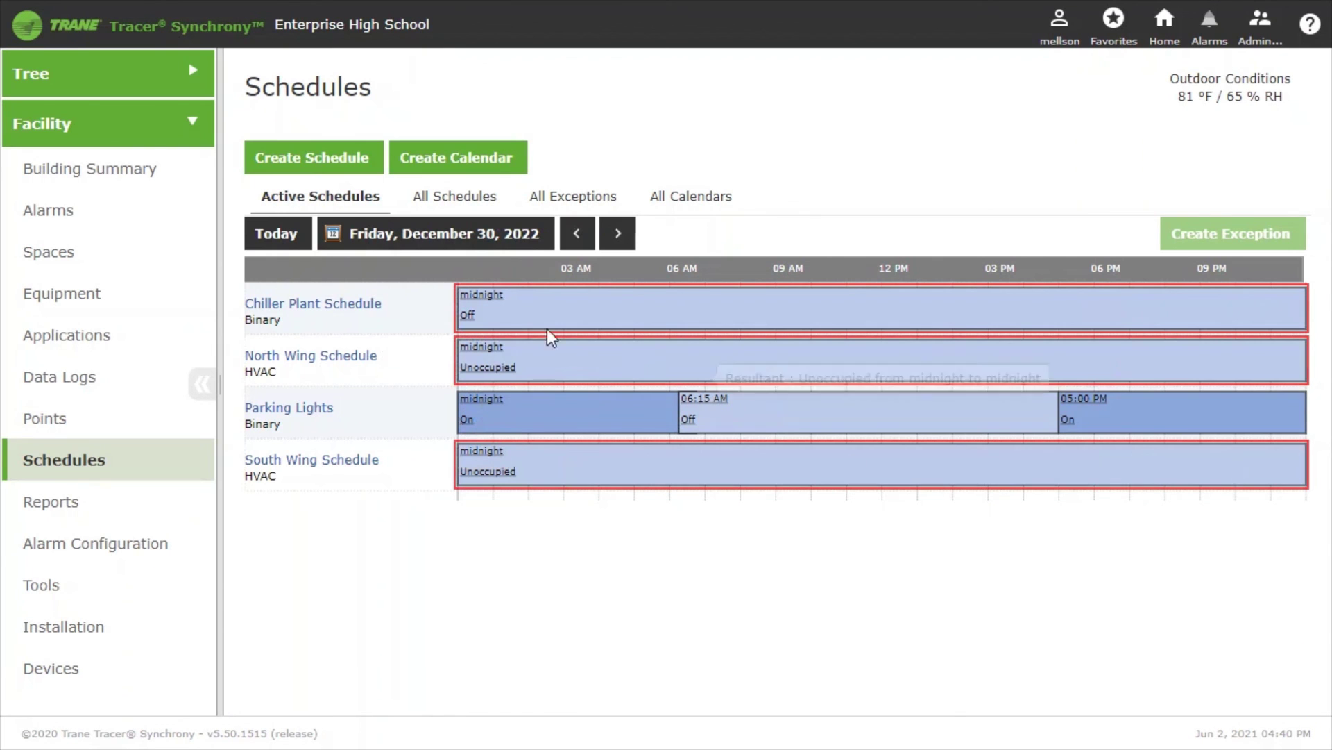
mouse_move(526, 365)
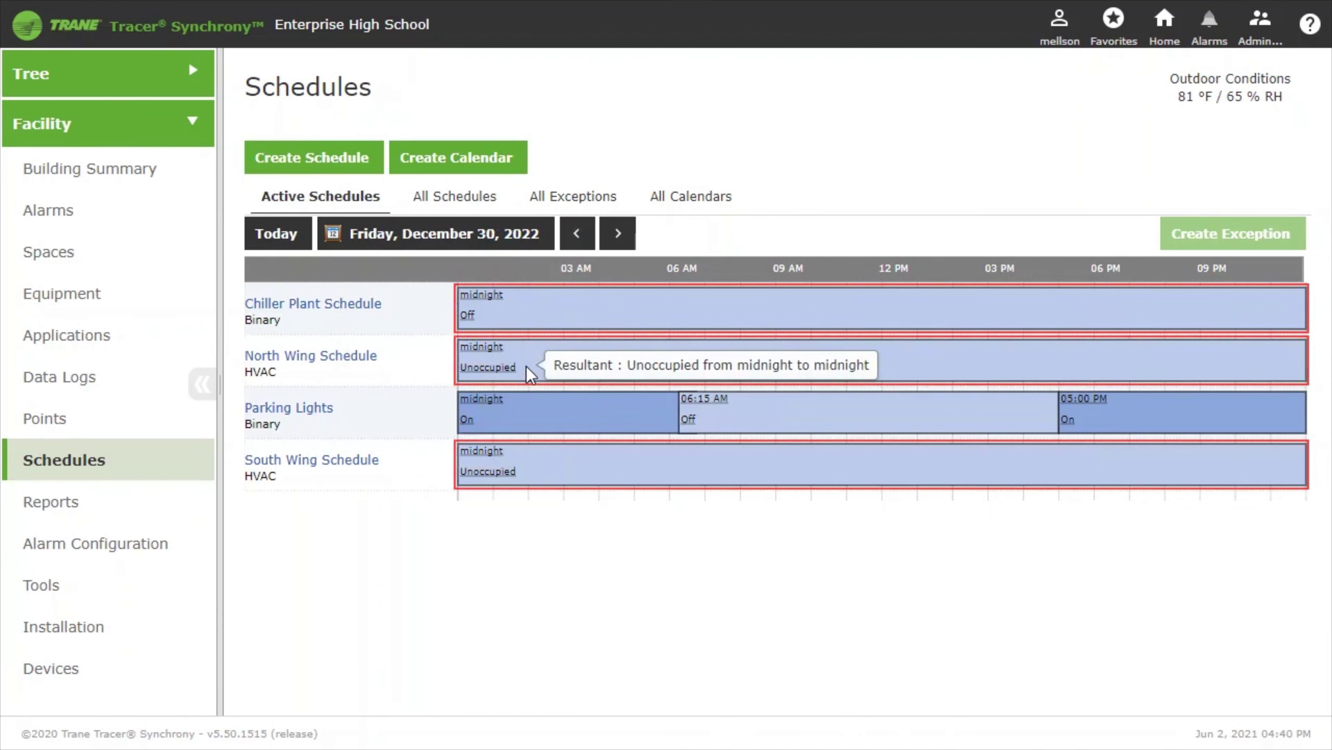